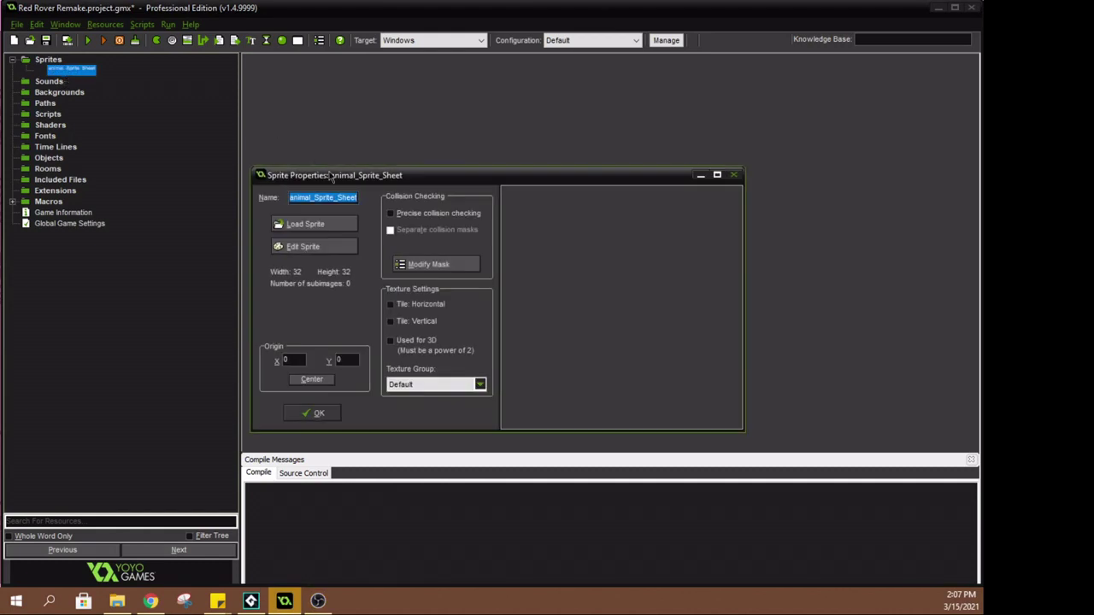
Load the PNG file beginning 8e623c52-903f from the Desktop as the image of the animal_Sprite_Sheet sprite.
{"action": "left_click_drag", "start_coordinate": [331, 176], "coordinate": [351, 126]}
{"action": "left_click", "coordinate": [323, 173]}
{"action": "left_click", "coordinate": [256, 256]}
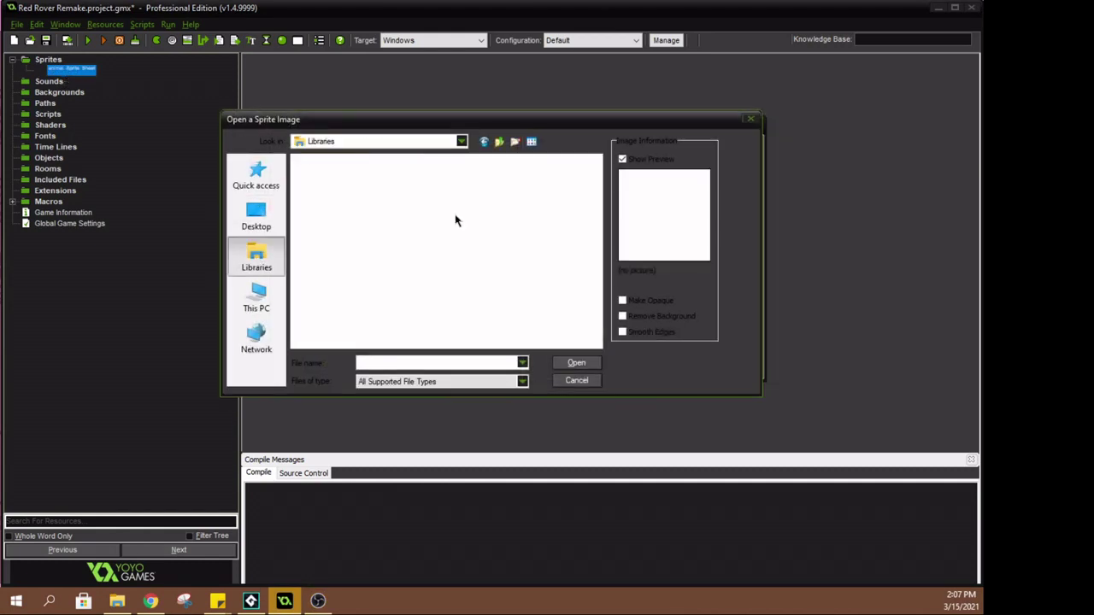
{"action": "left_click", "coordinate": [256, 216]}
{"action": "scroll", "coordinate": [386, 256], "scroll_direction": "down", "scroll_amount": 5}
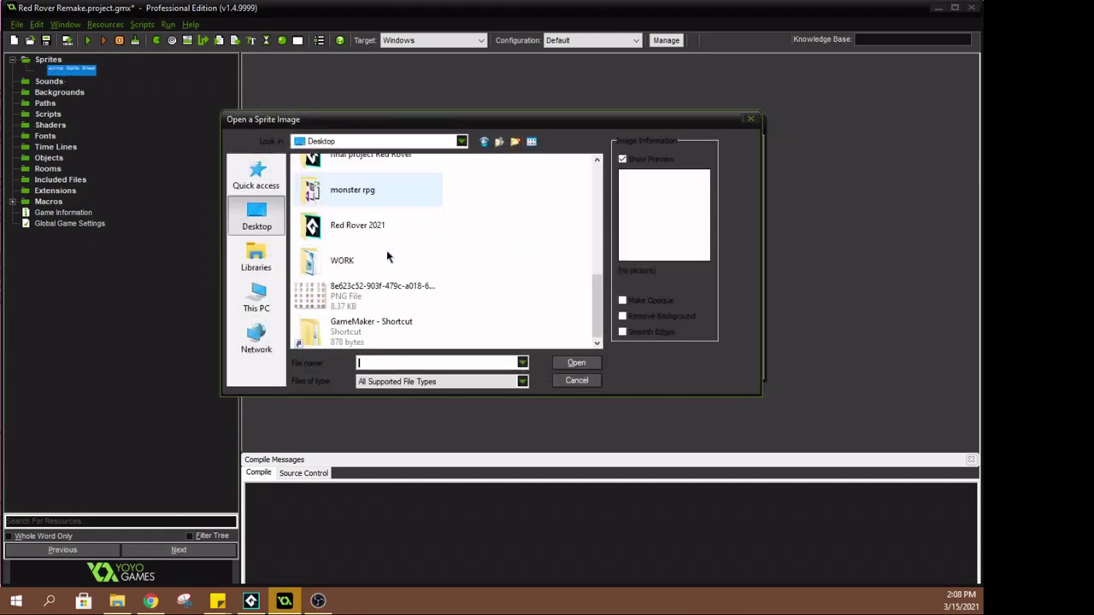
{"action": "left_click", "coordinate": [382, 290]}
{"action": "left_click", "coordinate": [576, 363]}
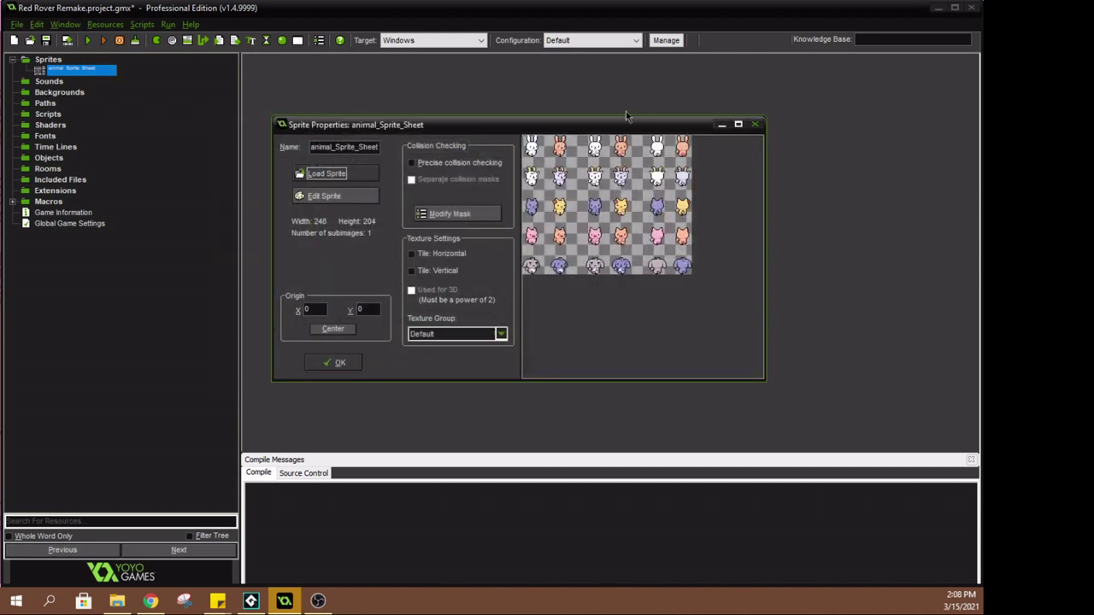
Center the origin of the animal_Sprite_Sheet sprite, save it, and reopen it in the Sprite Editor.
{"action": "left_click_drag", "start_coordinate": [595, 124], "coordinate": [549, 112]}
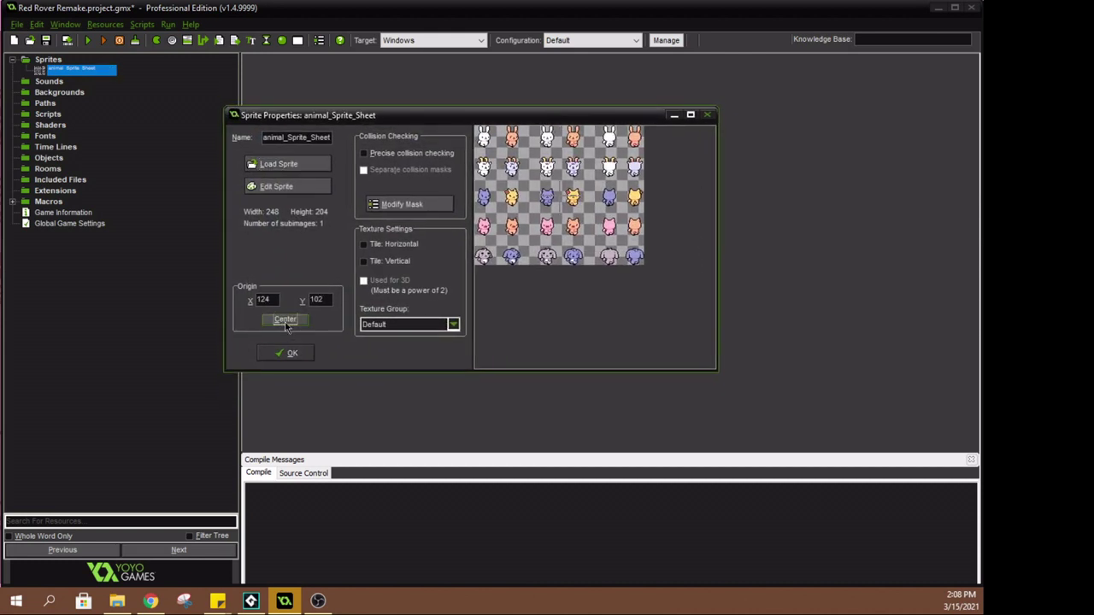
{"action": "left_click", "coordinate": [288, 350]}
{"action": "double_click", "coordinate": [101, 70]}
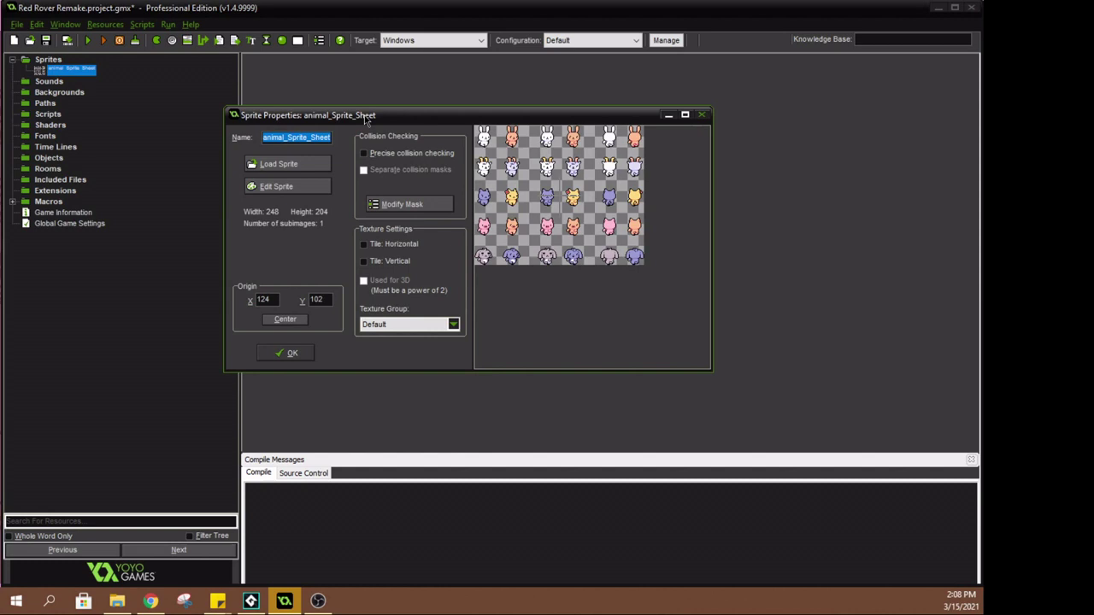
{"action": "left_click", "coordinate": [285, 177]}
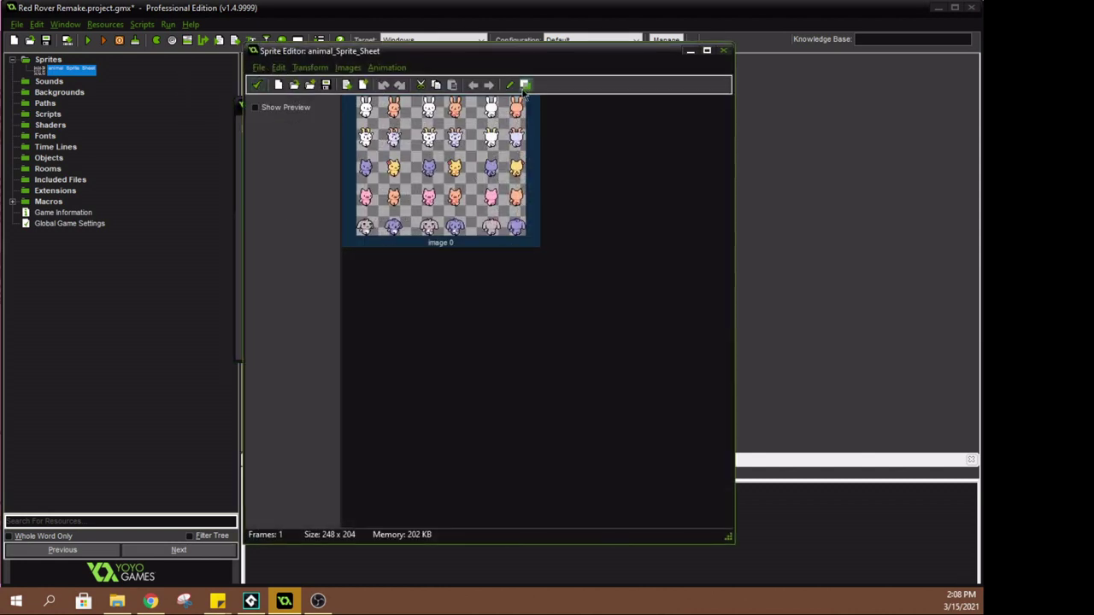
{"action": "left_click", "coordinate": [255, 107]}
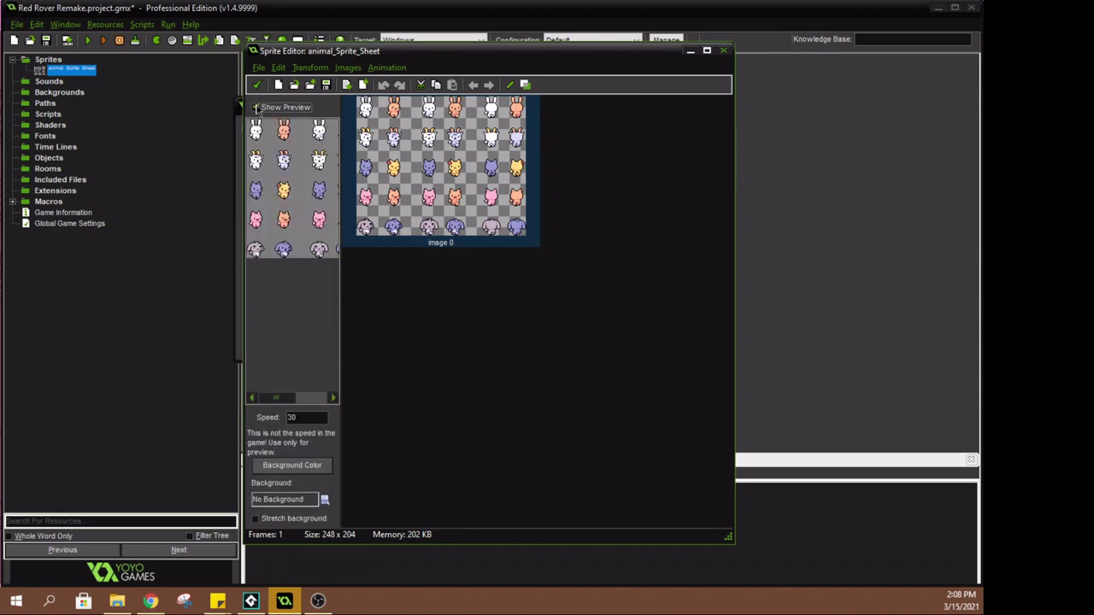
{"action": "left_click", "coordinate": [254, 108]}
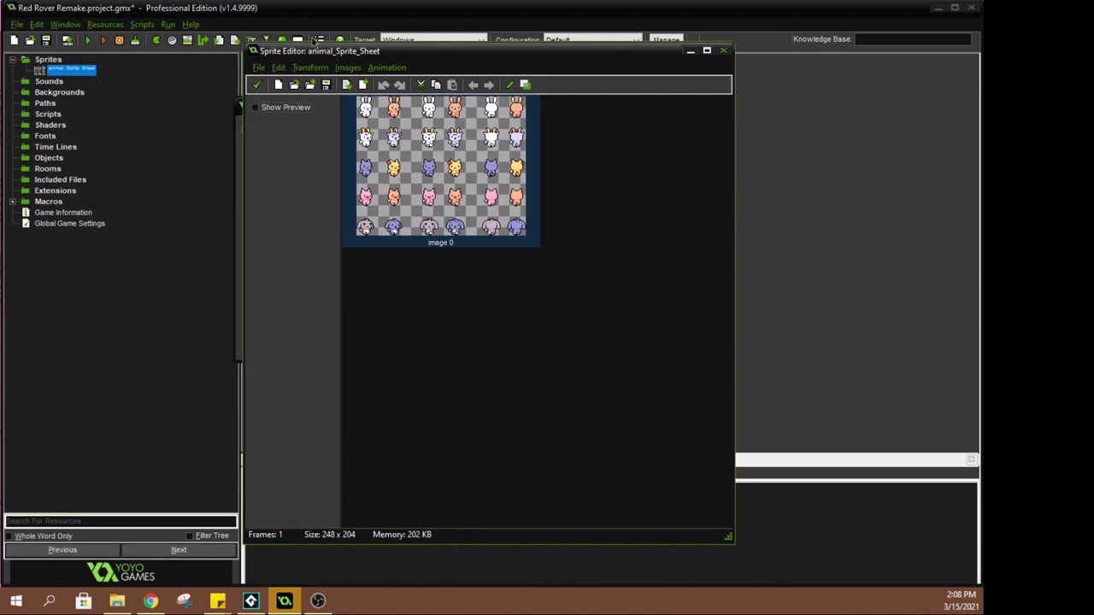
{"action": "left_click", "coordinate": [311, 68]}
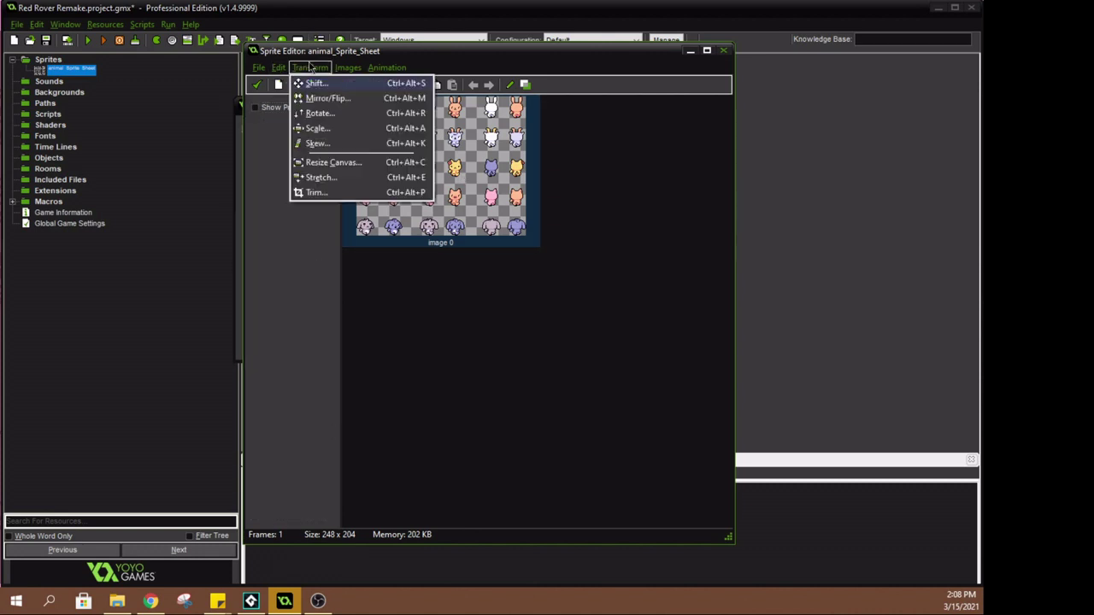
{"action": "left_click", "coordinate": [348, 68]}
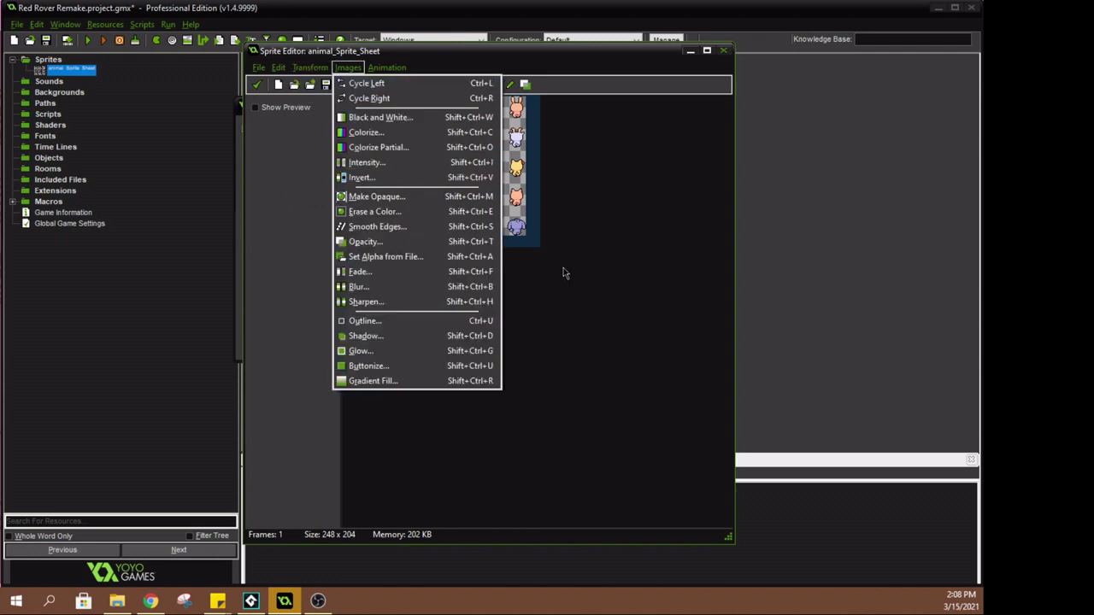
{"action": "left_click", "coordinate": [631, 274]}
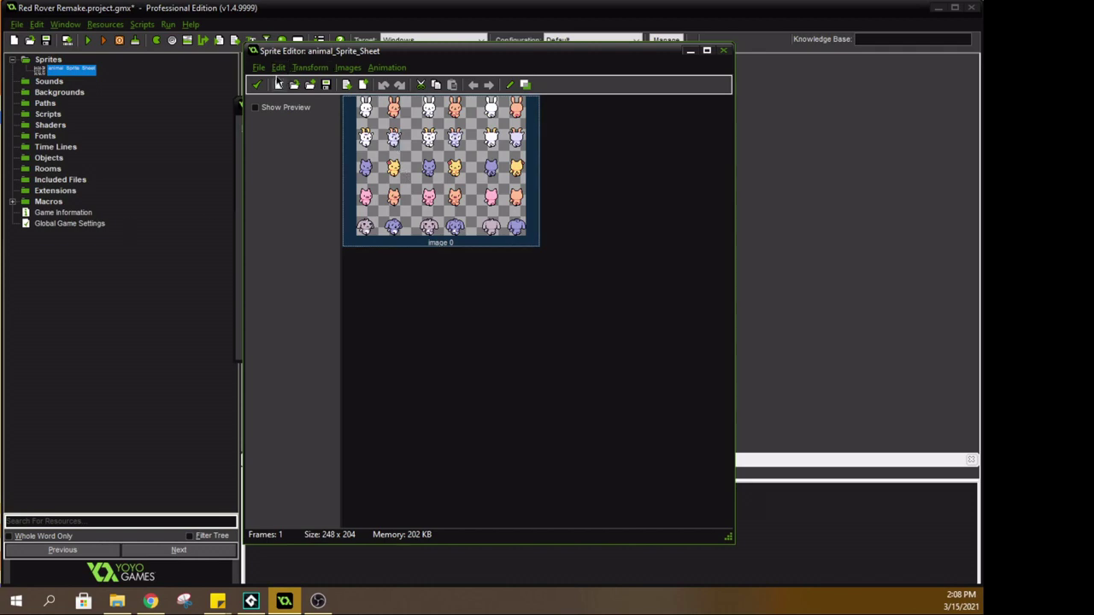
Open image 0 of the sprite sheet in the Image Editor and activate the region selection tool.
{"action": "left_click", "coordinate": [280, 68]}
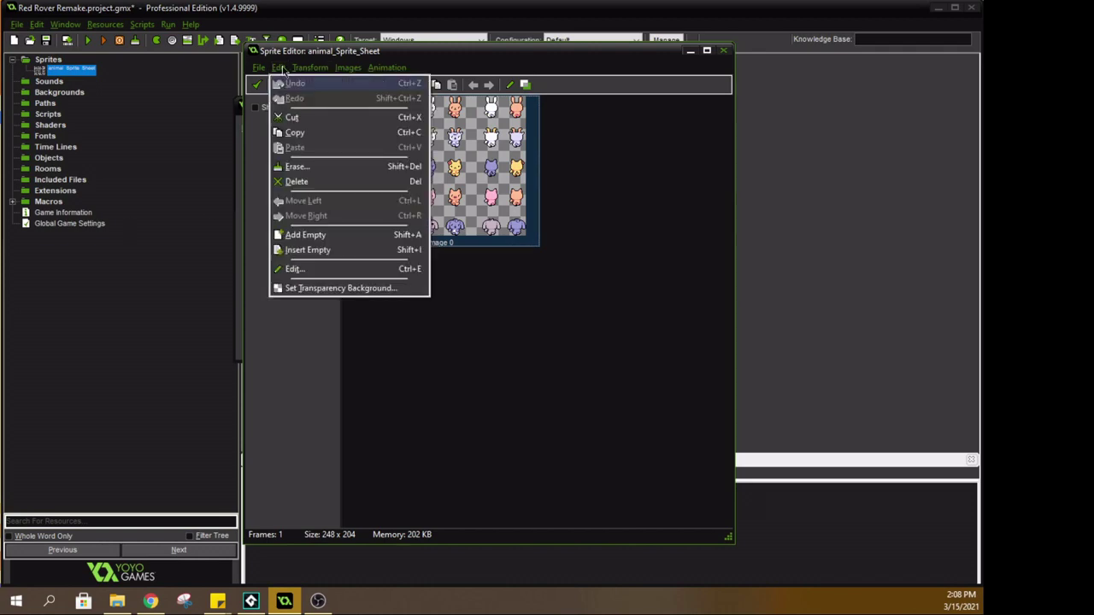
{"action": "left_click", "coordinate": [294, 270]}
{"action": "scroll", "coordinate": [379, 214], "scroll_direction": "up", "scroll_amount": 2}
{"action": "mouse_move", "coordinate": [292, 143]}
{"action": "middle_mouse_down"}
{"action": "mouse_move", "coordinate": [333, 201]}
{"action": "mouse_move", "coordinate": [3, 355]}
{"action": "mouse_move", "coordinate": [422, 377]}
{"action": "middle_mouse_up"}
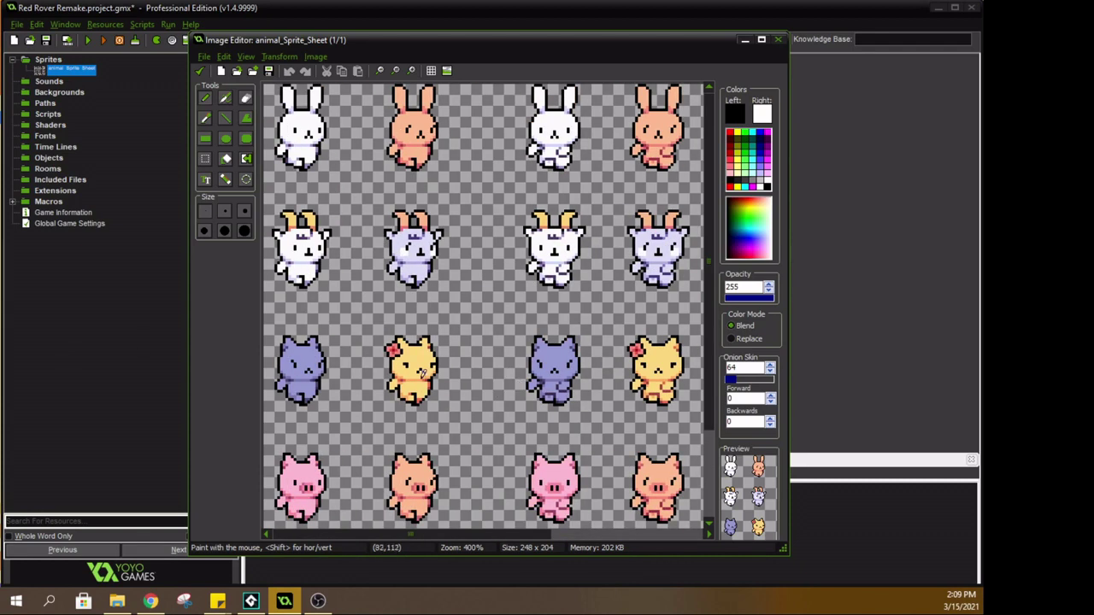
{"action": "left_click", "coordinate": [205, 159]}
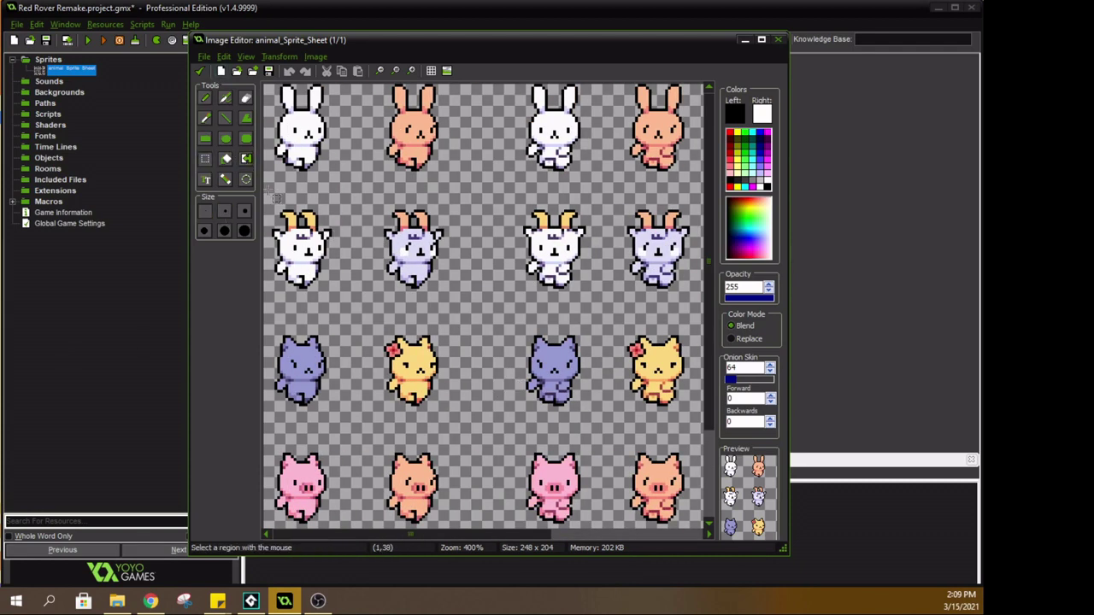
{"action": "scroll", "coordinate": [634, 295], "scroll_direction": "up", "scroll_amount": 4, "text": "ctrl"}
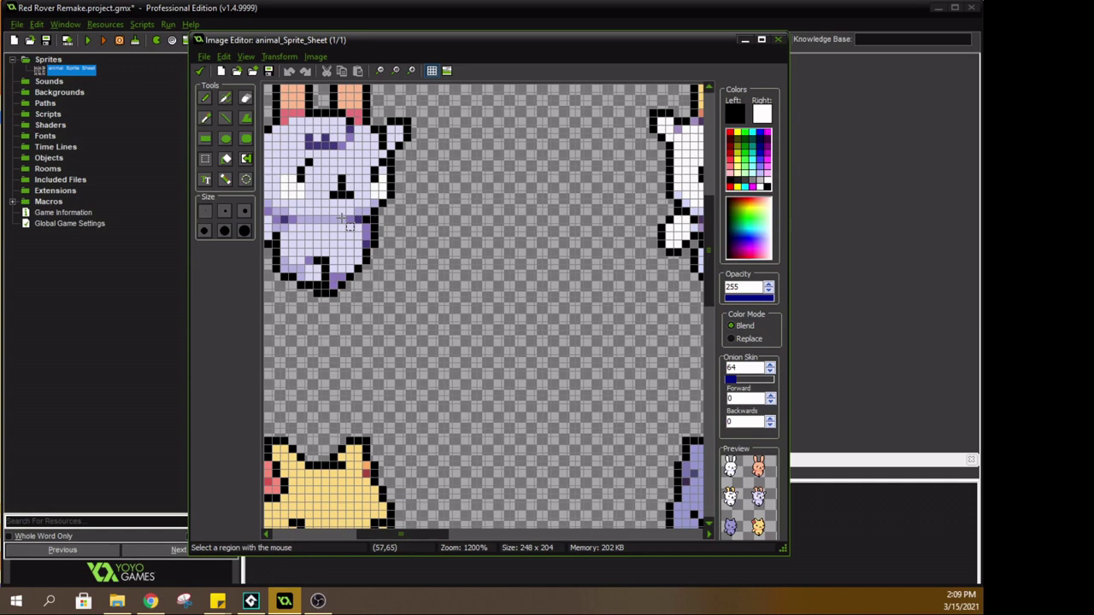
{"action": "middle_click_drag", "start_coordinate": [634, 295], "coordinate": [694, 135]}
{"action": "scroll", "coordinate": [489, 238], "scroll_direction": "up", "scroll_amount": 3}
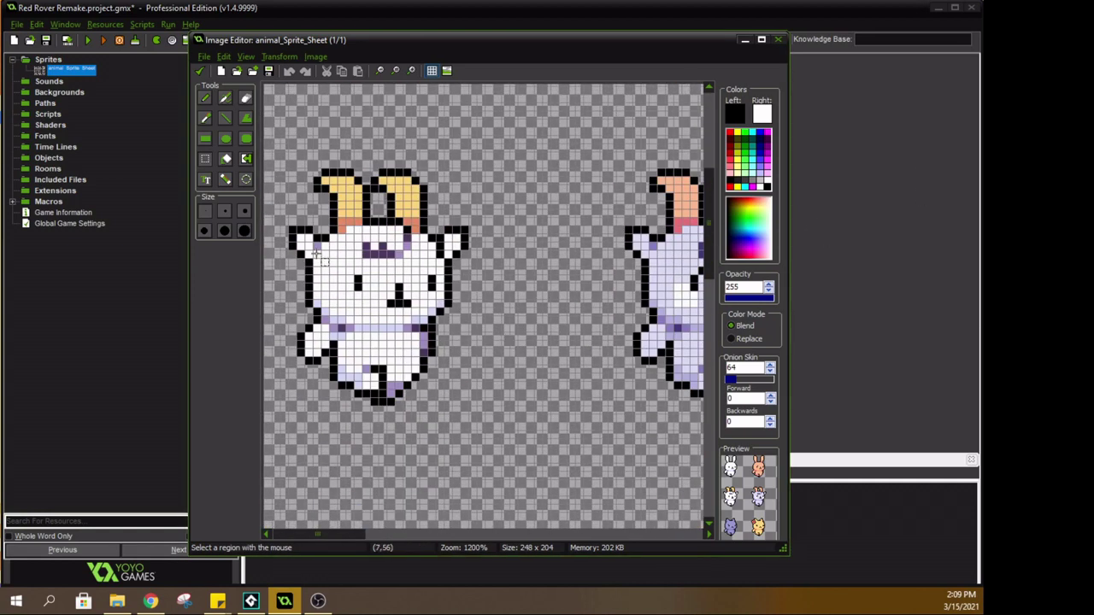
{"action": "left_click_drag", "start_coordinate": [276, 134], "coordinate": [475, 443]}
{"action": "left_click_drag", "start_coordinate": [278, 271], "coordinate": [286, 270]}
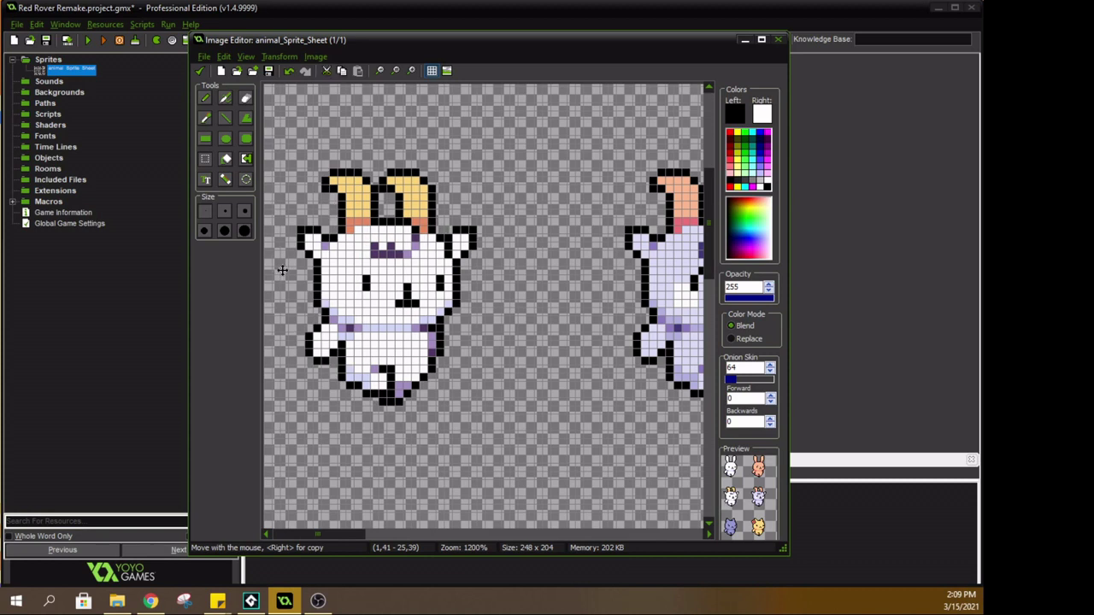
{"action": "key", "text": "ctrl+z"}
Copy a region about 26 x 37 pixels around the first white goat in the second row and close the sprite sheet's editors.
{"action": "left_click_drag", "start_coordinate": [274, 132], "coordinate": [500, 444]}
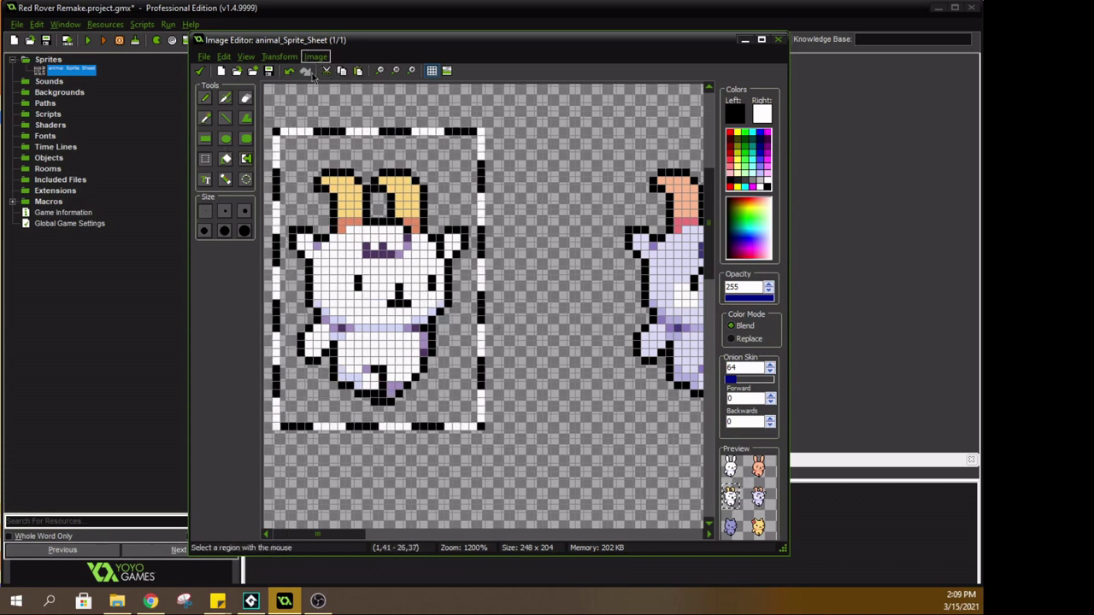
{"action": "left_click", "coordinate": [341, 70]}
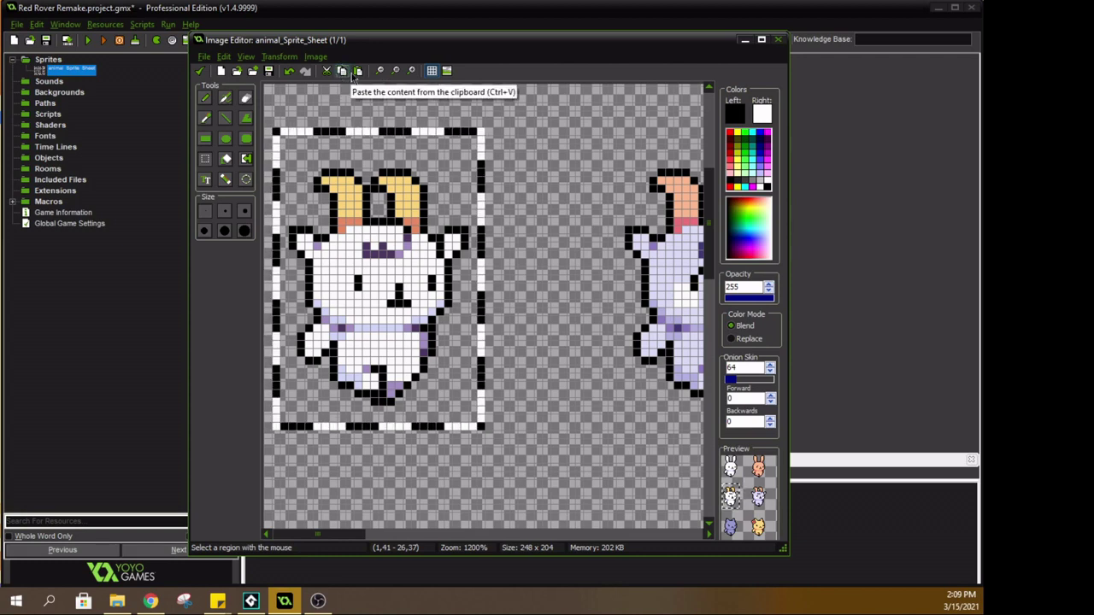
{"action": "left_click", "coordinate": [199, 71]}
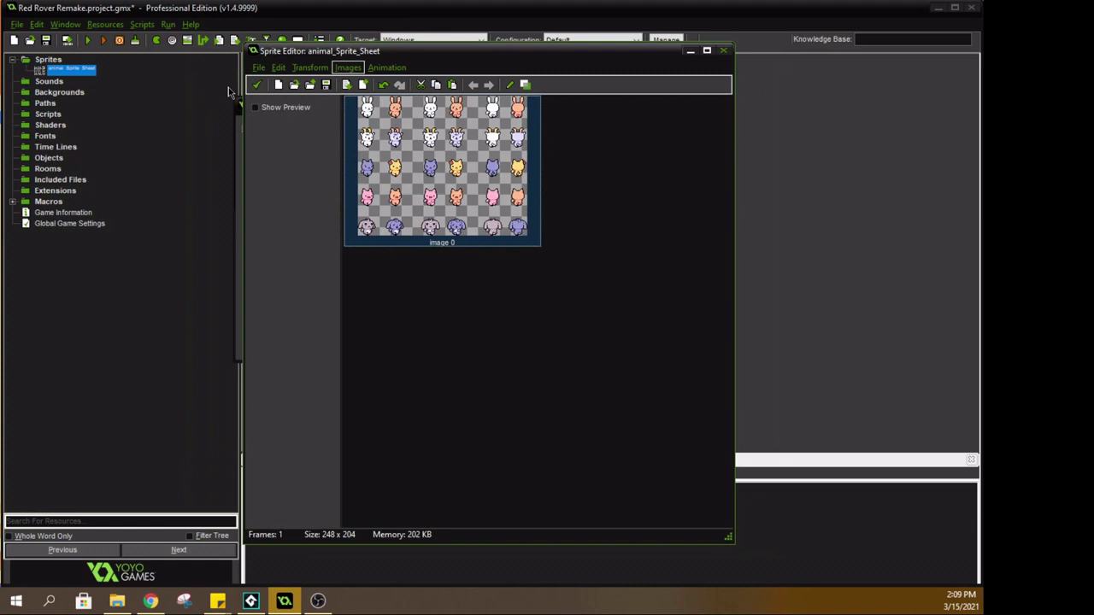
{"action": "left_click_drag", "start_coordinate": [278, 50], "coordinate": [379, 117]}
{"action": "left_click", "coordinate": [358, 151]}
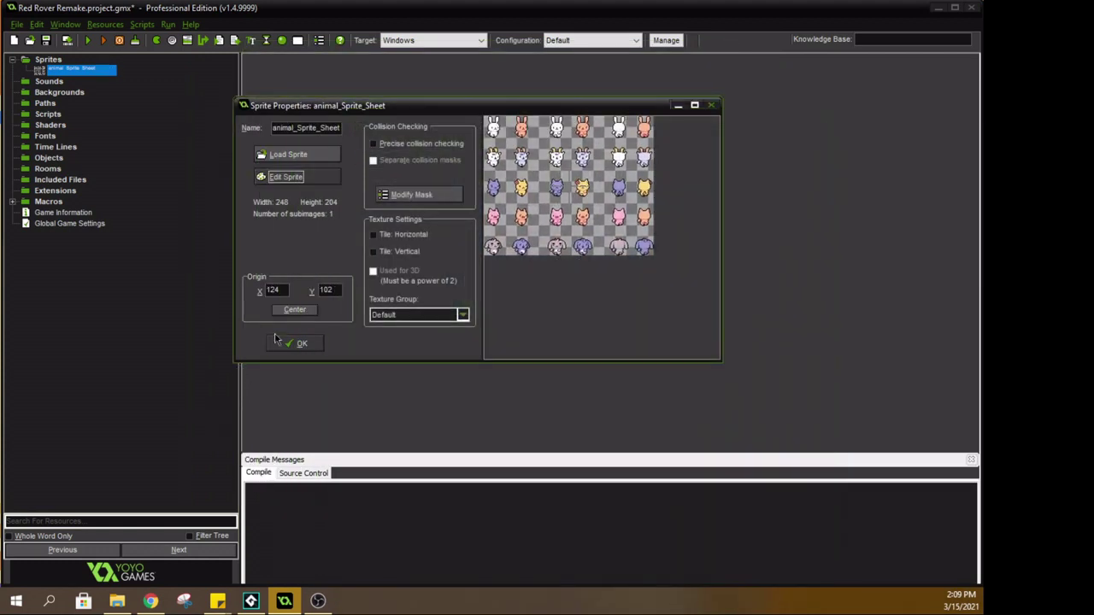
{"action": "left_click", "coordinate": [293, 343]}
Create a sprite named PlayerMale and paste the copied goat into it as its first image.
{"action": "right_click", "coordinate": [56, 60]}
{"action": "left_click", "coordinate": [43, 68]}
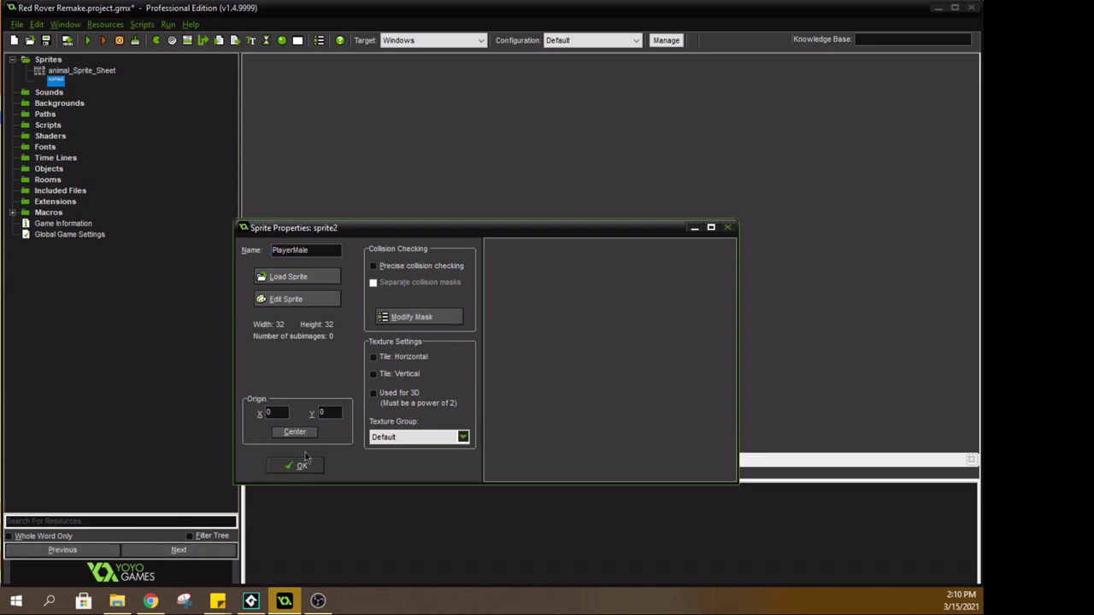
{"action": "left_click", "coordinate": [309, 299]}
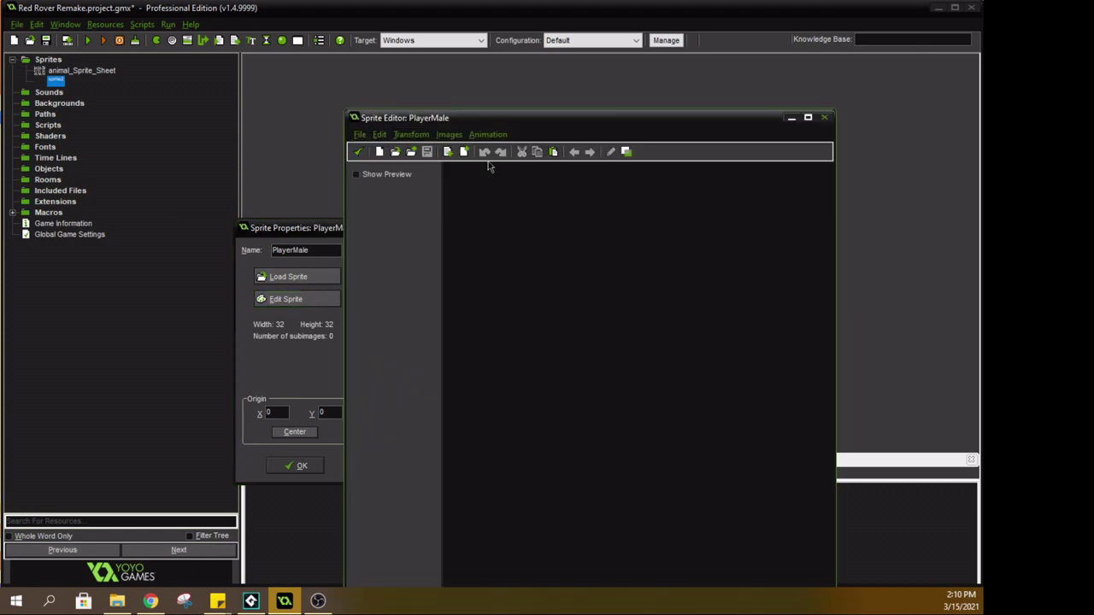
{"action": "left_click", "coordinate": [553, 151]}
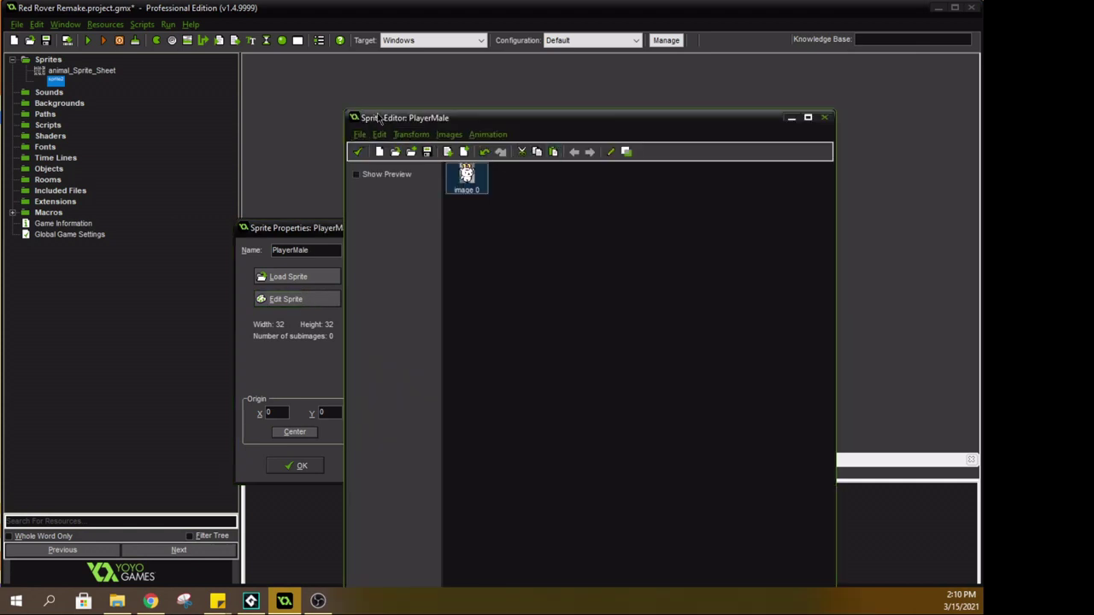
{"action": "left_click", "coordinate": [358, 151]}
Reopen the animal_Sprite_Sheet sprite and open its image in the Image Editor.
{"action": "double_click", "coordinate": [70, 69]}
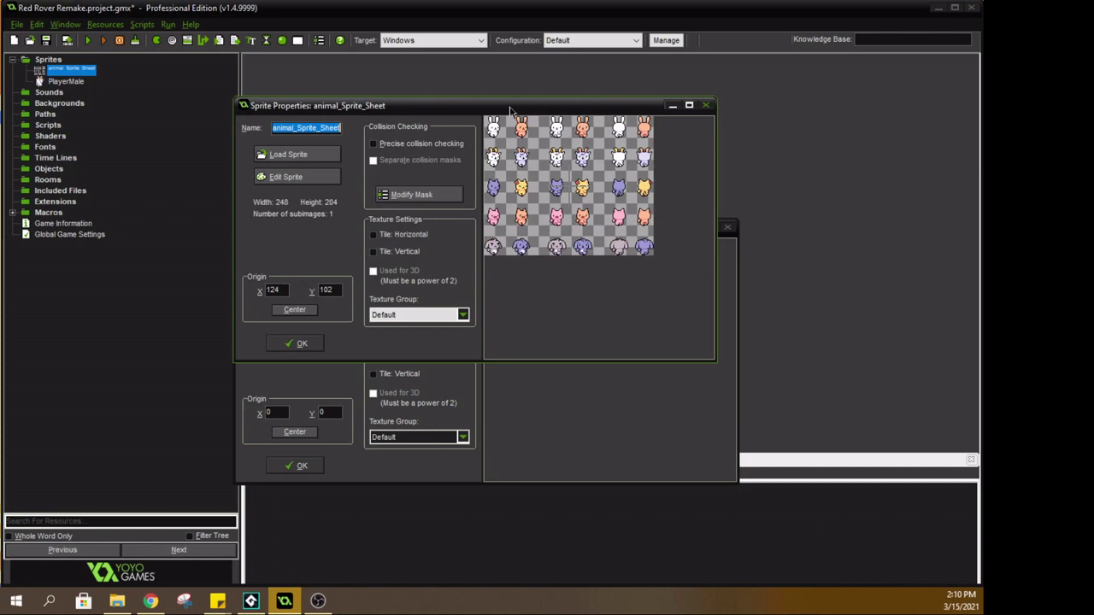
{"action": "left_click_drag", "start_coordinate": [510, 111], "coordinate": [541, 128]}
{"action": "left_click", "coordinate": [316, 193]}
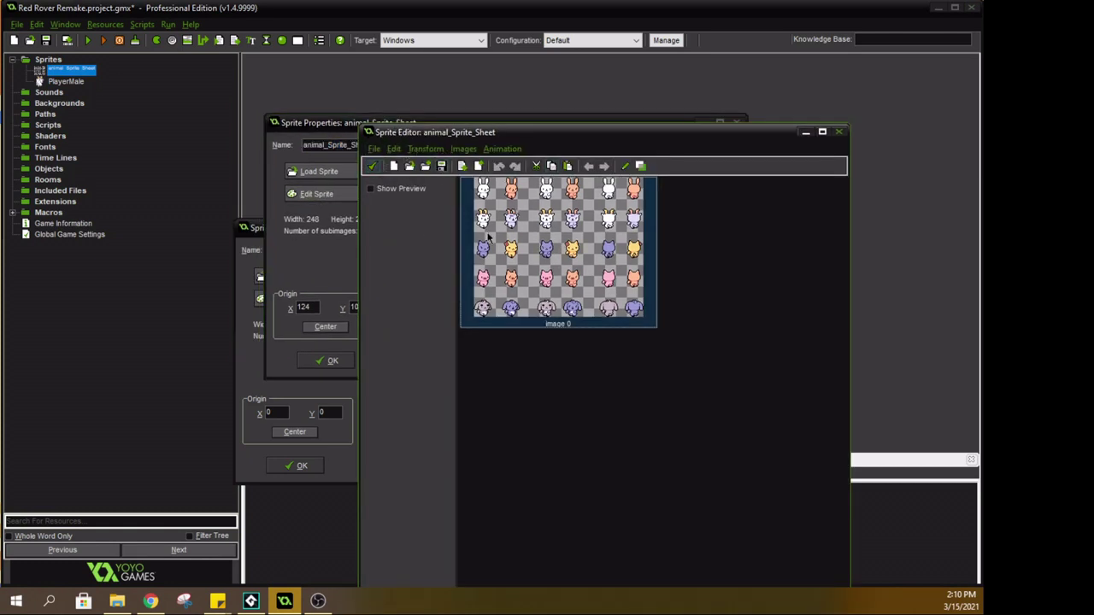
{"action": "left_click", "coordinate": [394, 149]}
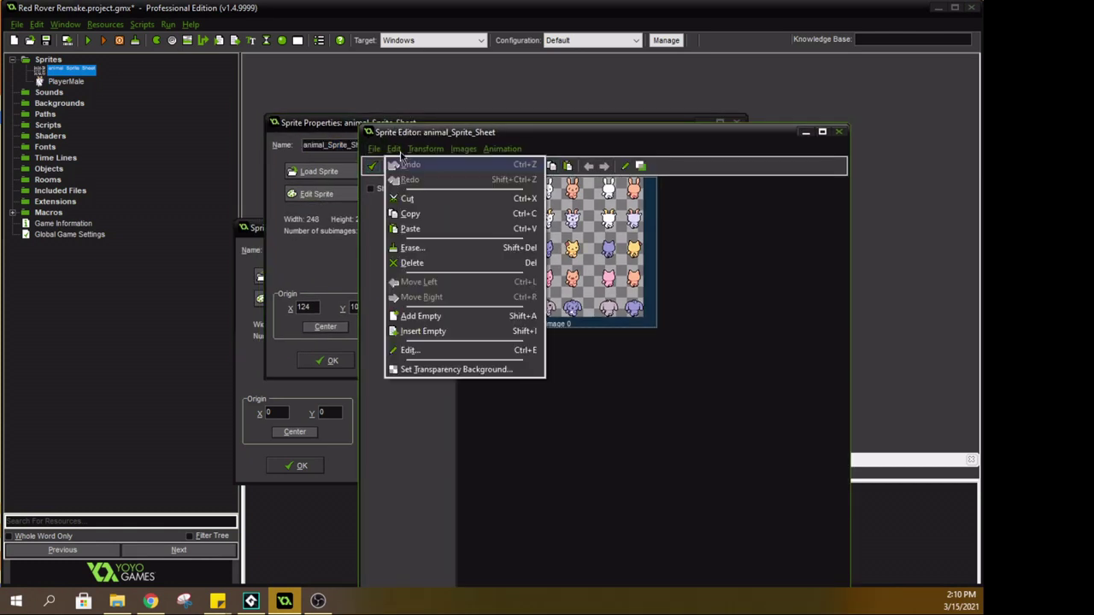
{"action": "left_click", "coordinate": [411, 350]}
Examine the animal poses across the sprite sheet, particularly the goat frames, and close the Image Editor.
{"action": "scroll", "coordinate": [459, 298], "scroll_direction": "up", "scroll_amount": 5}
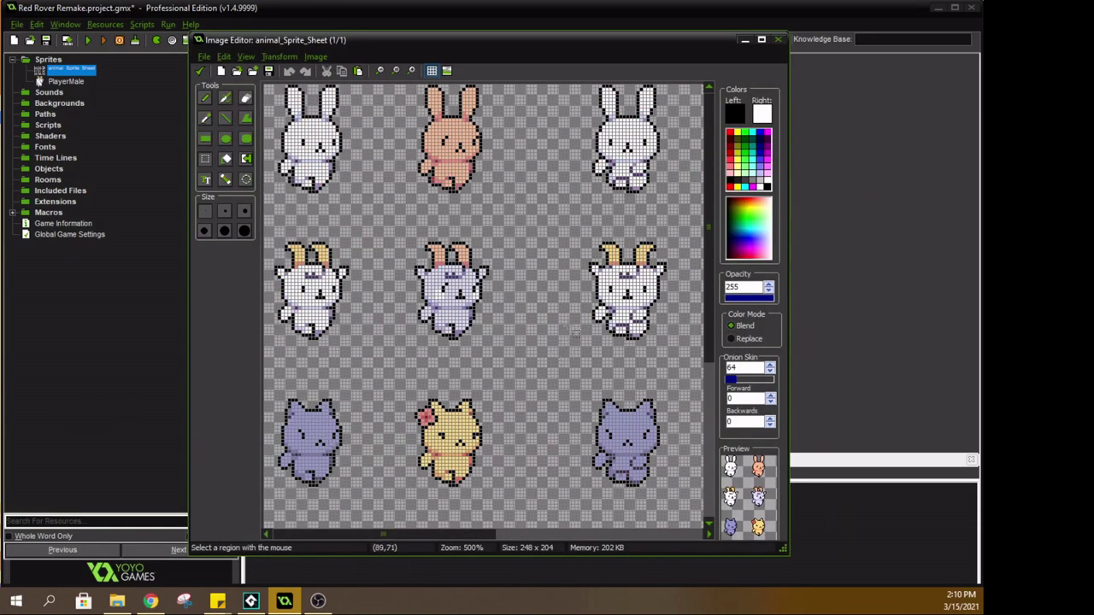
{"action": "scroll", "coordinate": [574, 332], "scroll_direction": "right", "scroll_amount": 10}
{"action": "scroll", "coordinate": [541, 126], "scroll_direction": "down", "scroll_amount": 5}
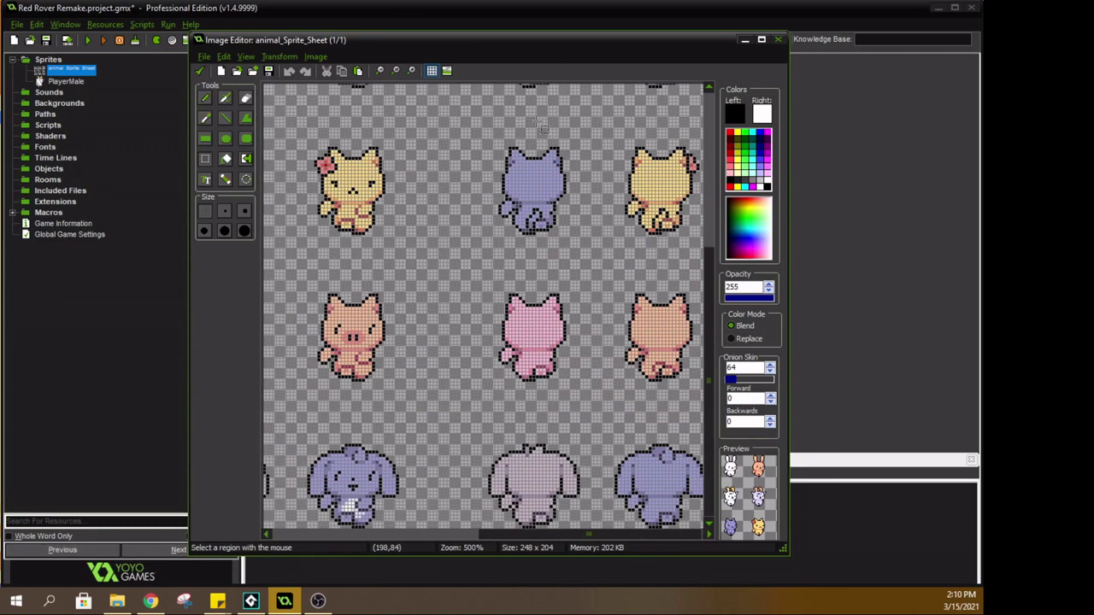
{"action": "middle_click_drag", "start_coordinate": [543, 126], "coordinate": [601, 256]}
{"action": "middle_click_drag", "start_coordinate": [449, 103], "coordinate": [787, 256]}
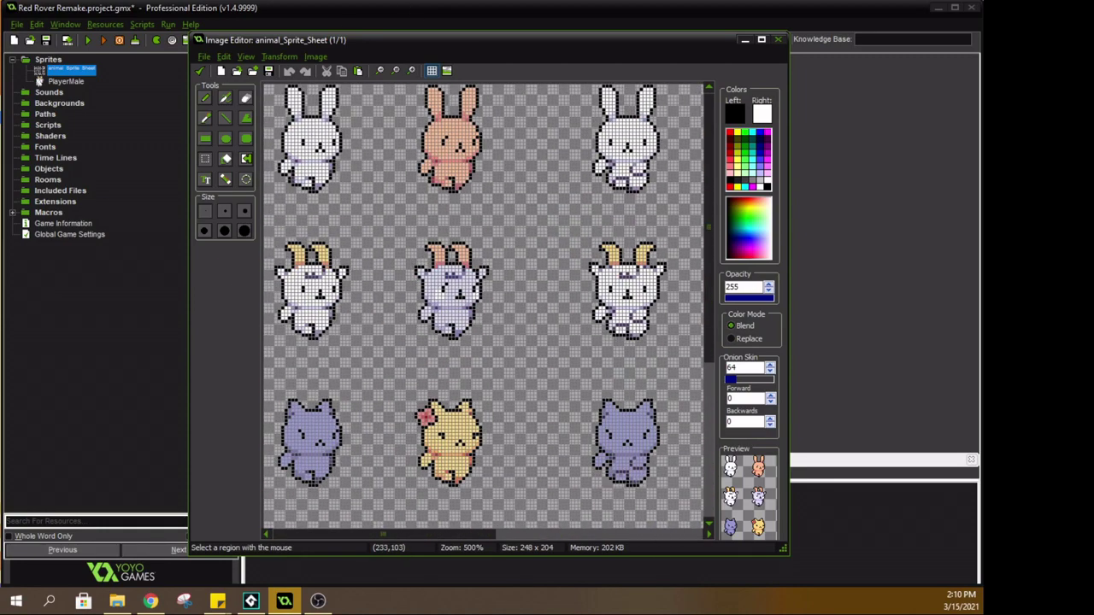
{"action": "middle_click_drag", "start_coordinate": [513, 310], "coordinate": [416, 308]}
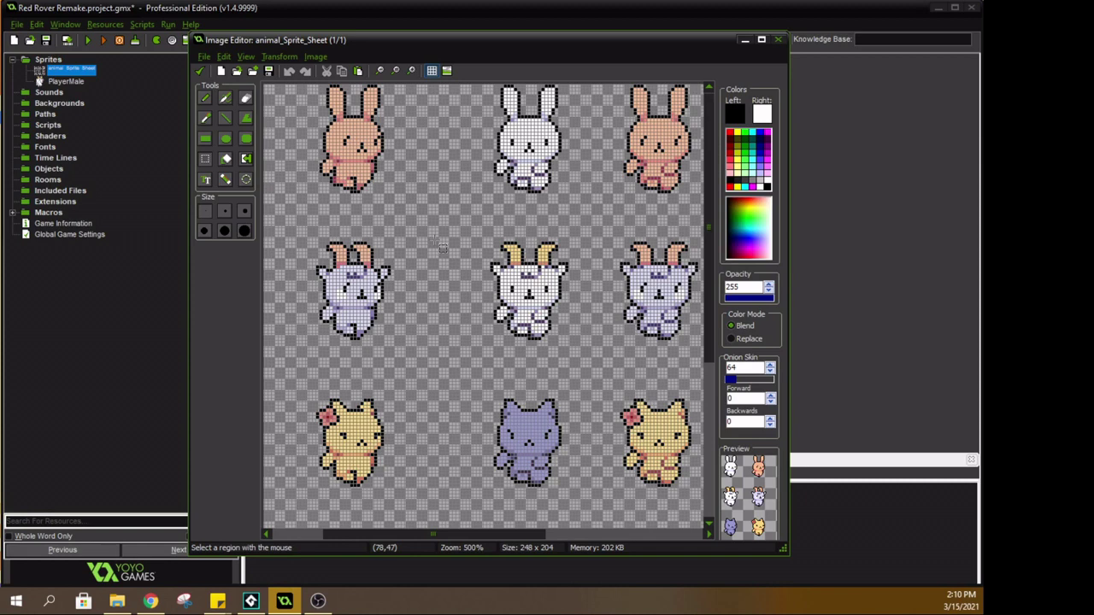
{"action": "mouse_move", "coordinate": [470, 212]}
{"action": "left_mouse_down"}
{"action": "mouse_move", "coordinate": [555, 305]}
{"action": "mouse_move", "coordinate": [476, 226]}
{"action": "left_mouse_up"}
{"action": "left_click_drag", "start_coordinate": [485, 44], "coordinate": [491, 67]}
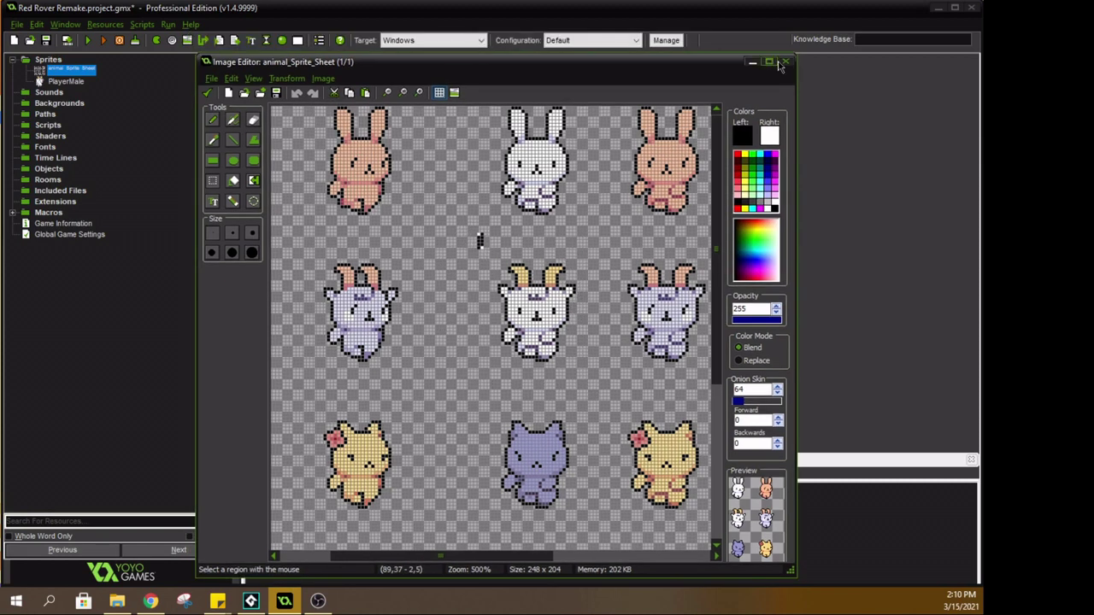
{"action": "left_click", "coordinate": [784, 62]}
Switch to File Explorer and bring up the Red Rover Remake.gmx project folder.
{"action": "left_click", "coordinate": [256, 604]}
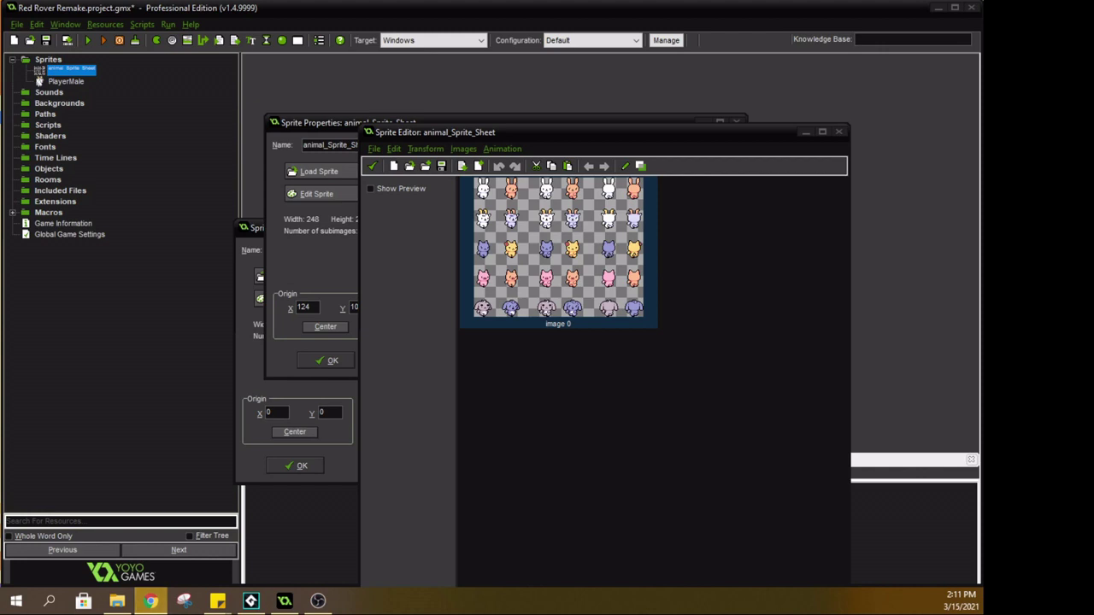
{"action": "left_click", "coordinate": [117, 601]}
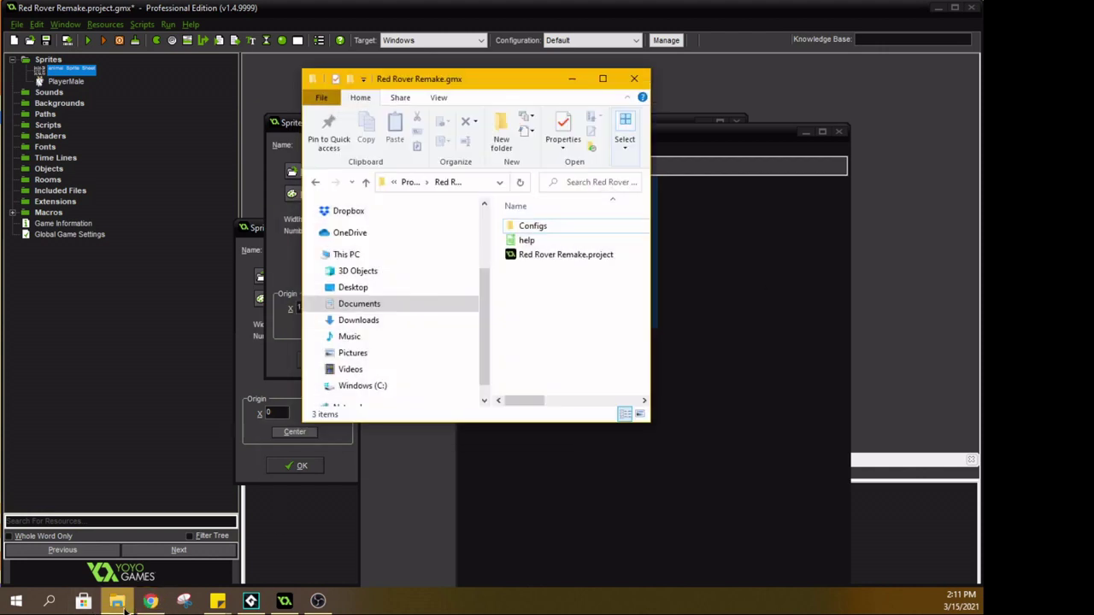
{"action": "left_click_drag", "start_coordinate": [433, 84], "coordinate": [380, 129]}
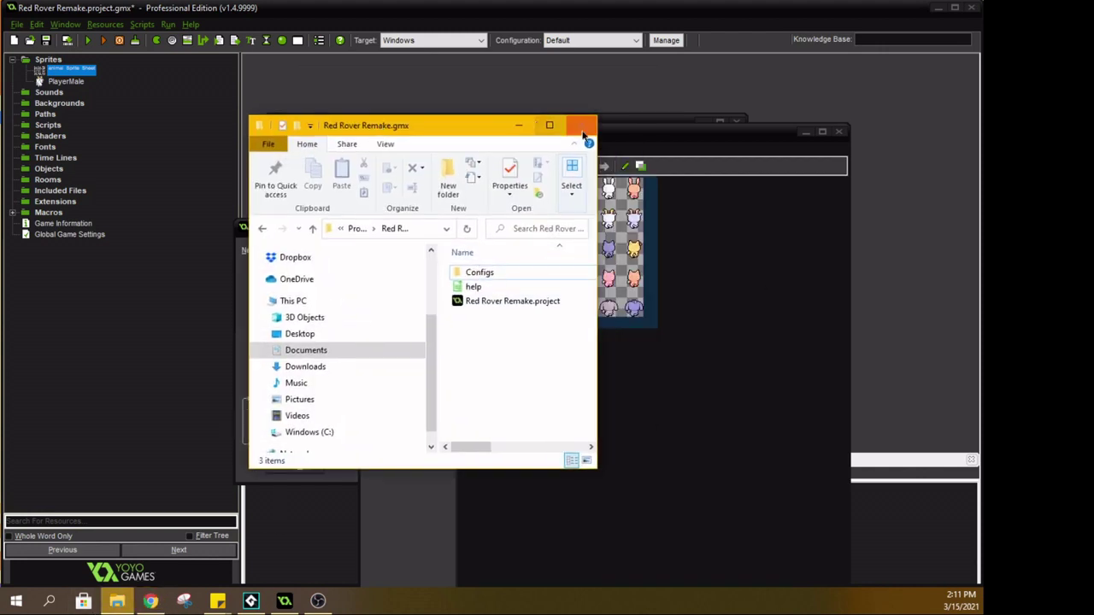
Close the Red Rover Remake.gmx folder window and the Sprite Editor of animal_Sprite_Sheet.
{"action": "left_click", "coordinate": [582, 128]}
{"action": "right_click", "coordinate": [285, 603]}
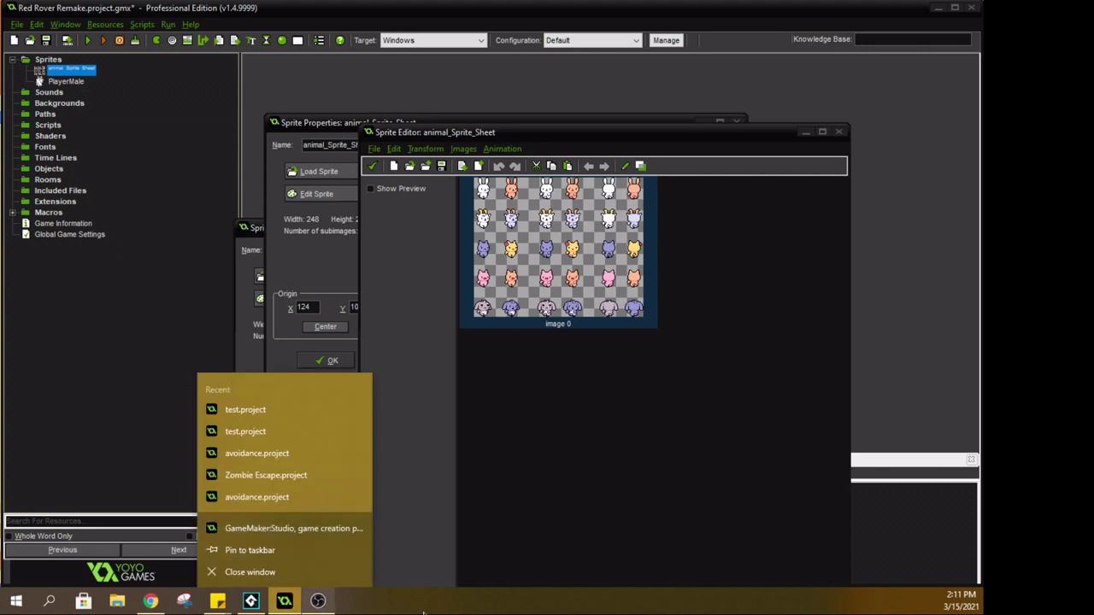
{"action": "left_click", "coordinate": [433, 14]}
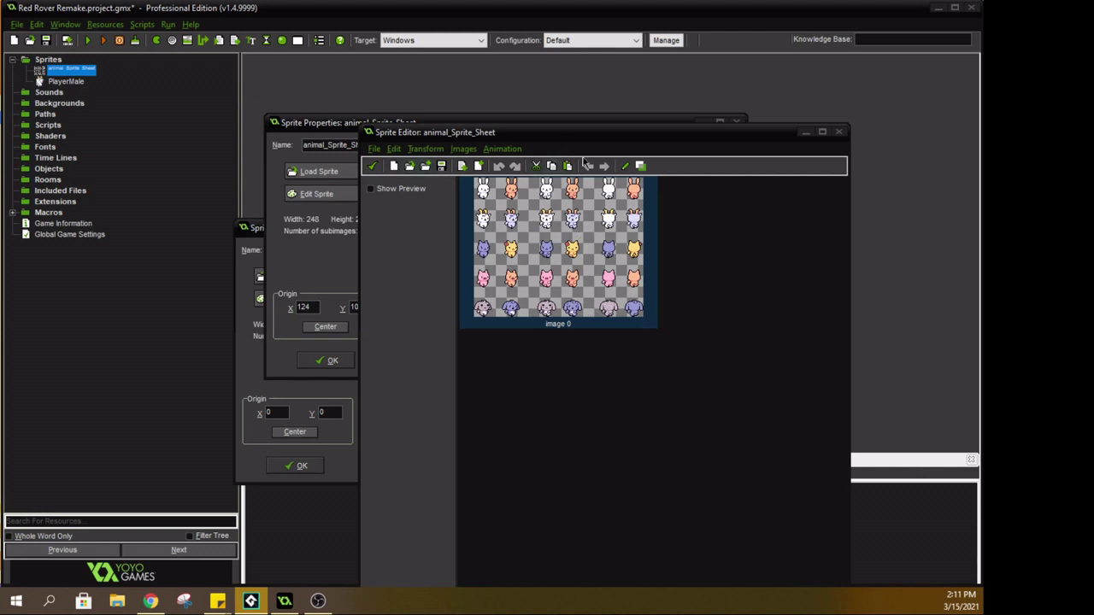
{"action": "left_click", "coordinate": [838, 133]}
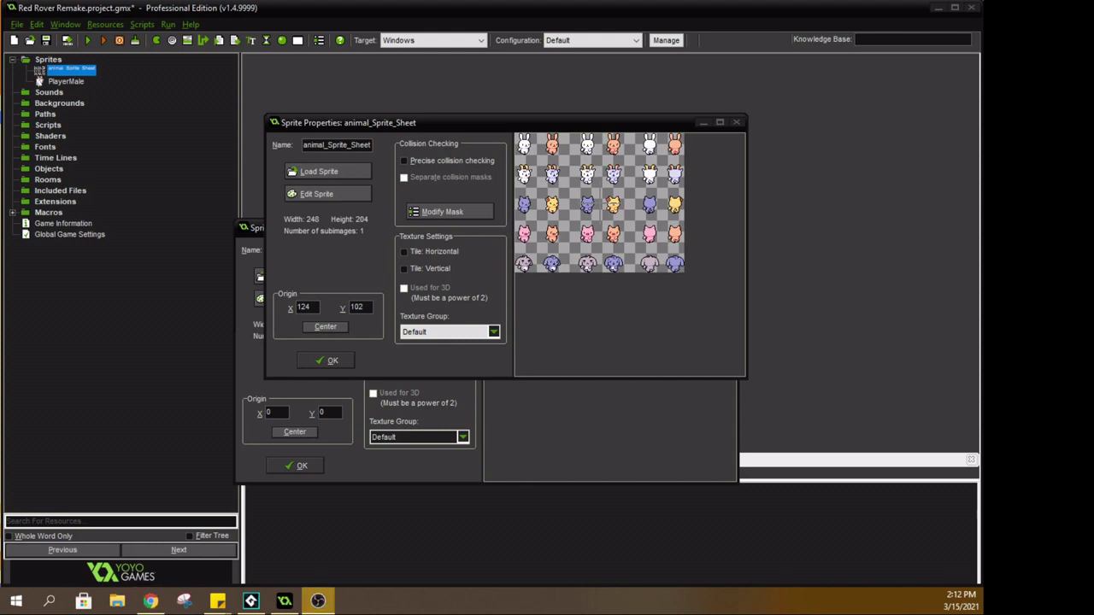
Open a new File Explorer window and look in the GameMakerStudio2 folder in Documents.
{"action": "key", "text": "super+e"}
{"action": "left_click_drag", "start_coordinate": [486, 119], "coordinate": [491, 104]}
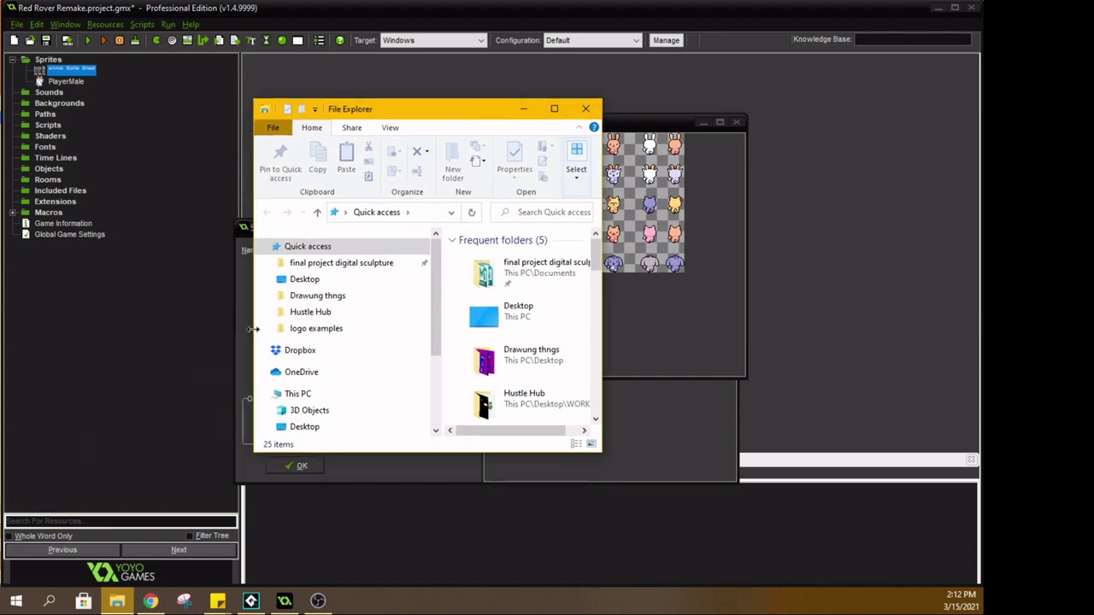
{"action": "left_click", "coordinate": [306, 280]}
{"action": "scroll", "coordinate": [317, 410], "scroll_direction": "down", "scroll_amount": 1}
{"action": "left_click", "coordinate": [311, 383]}
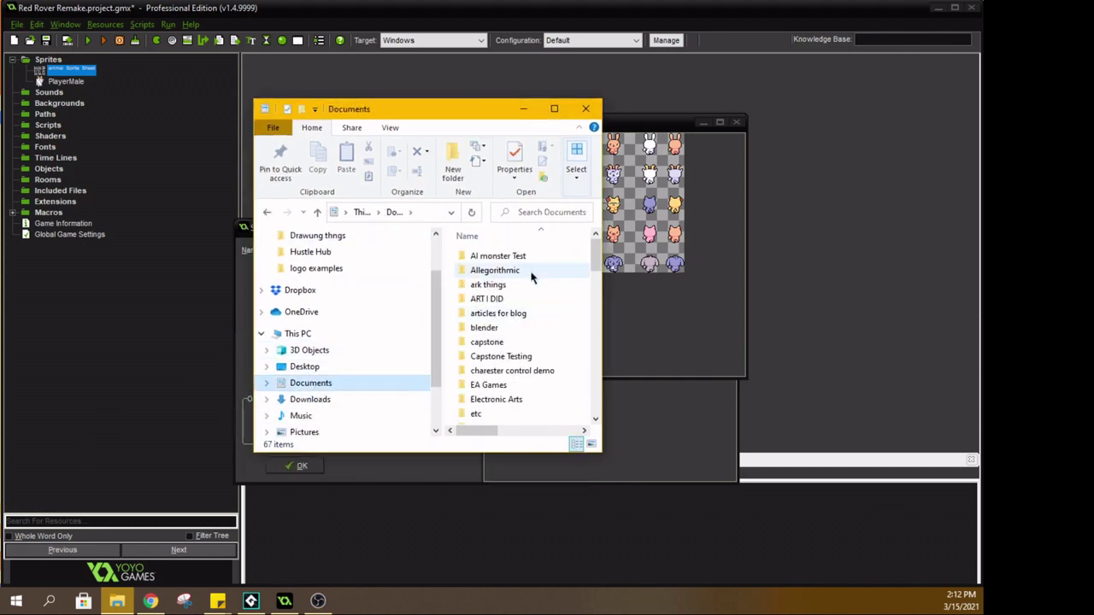
{"action": "scroll", "coordinate": [531, 276], "scroll_direction": "down", "scroll_amount": 3}
{"action": "double_click", "coordinate": [504, 358]}
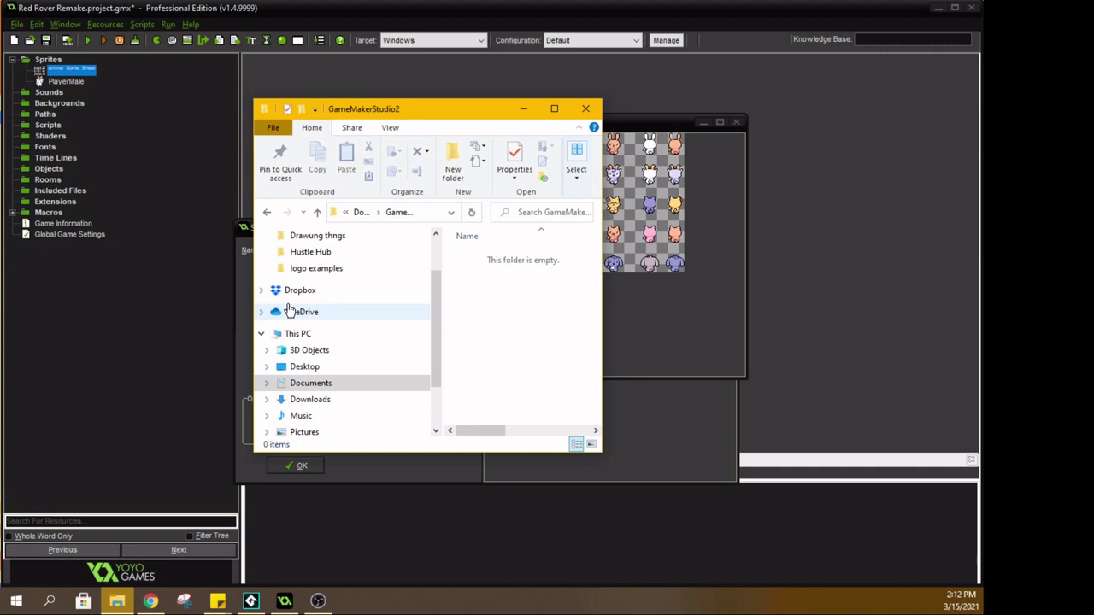
Browse from the Desktop to the charecter_spr_sheet folder inside the sprites folder of Red Rover 2021.
{"action": "left_click", "coordinate": [325, 367]}
{"action": "double_click", "coordinate": [507, 332]}
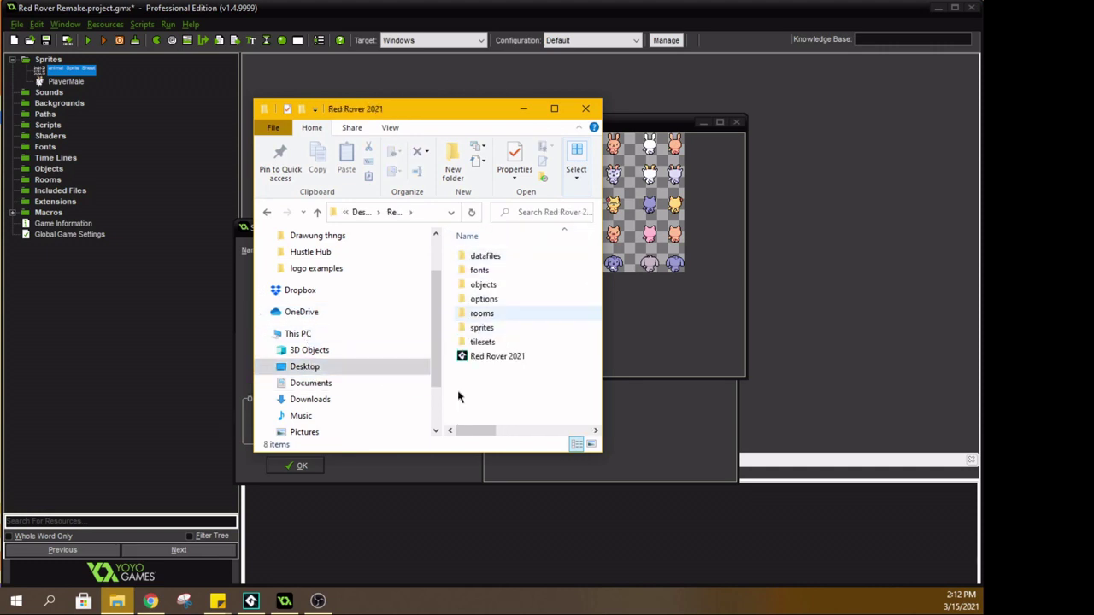
{"action": "double_click", "coordinate": [487, 329]}
{"action": "double_click", "coordinate": [508, 255]}
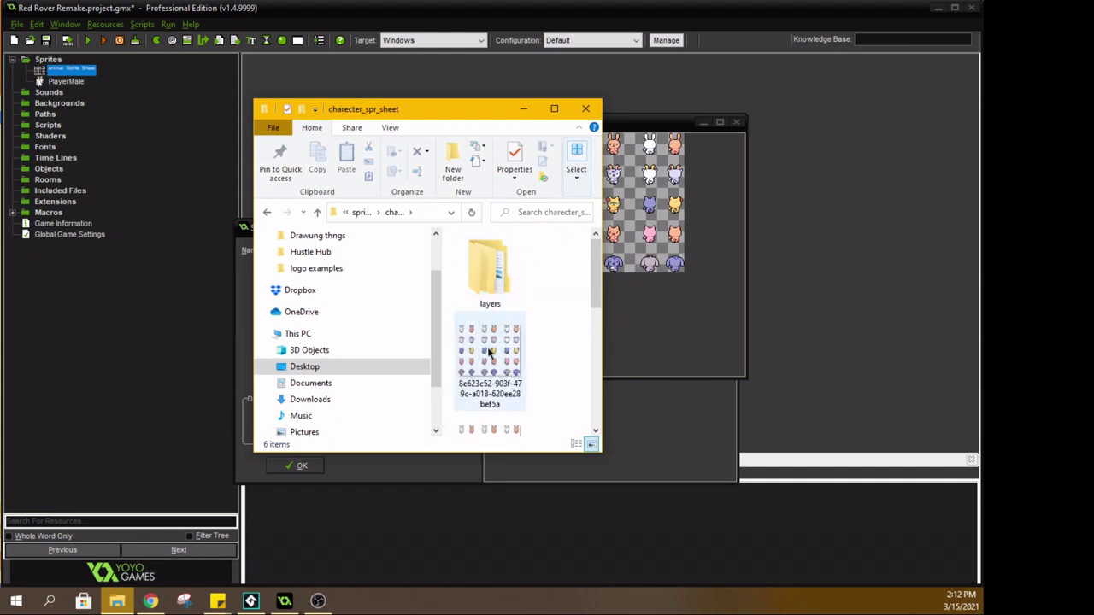
Look through the charecter_spr_sheet folder and its layers subfolder, and return to charecter_spr_sheet.
{"action": "scroll", "coordinate": [490, 353], "scroll_direction": "down", "scroll_amount": 1}
{"action": "scroll", "coordinate": [488, 342], "scroll_direction": "up", "scroll_amount": 1}
{"action": "double_click", "coordinate": [488, 286]}
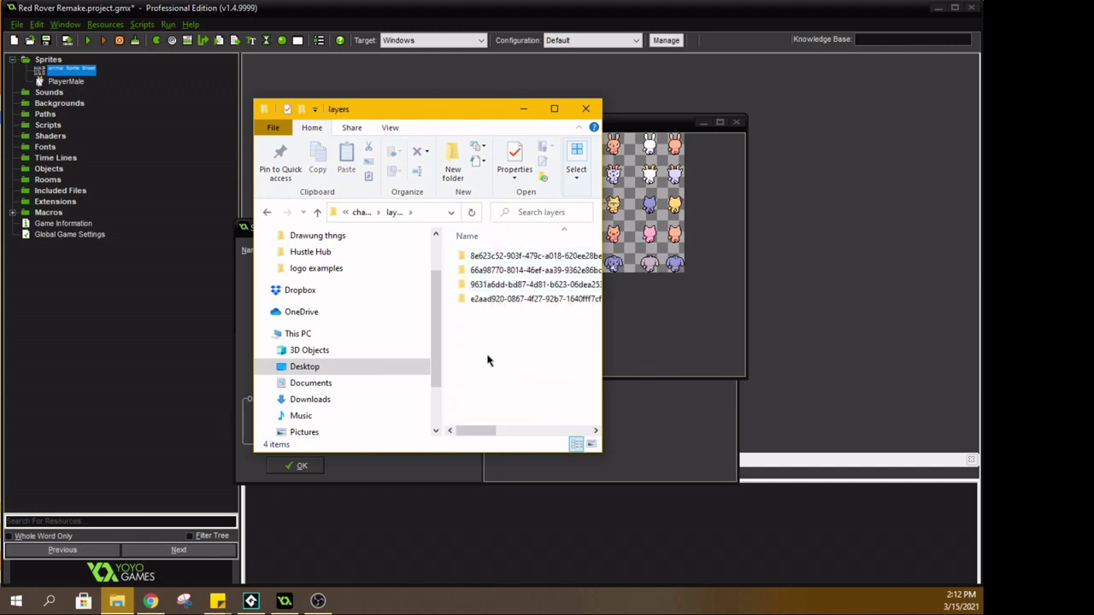
{"action": "mouse_move", "coordinate": [475, 431]}
{"action": "left_mouse_down"}
{"action": "mouse_move", "coordinate": [508, 411]}
{"action": "mouse_move", "coordinate": [542, 408]}
{"action": "mouse_move", "coordinate": [479, 411]}
{"action": "mouse_move", "coordinate": [490, 437]}
{"action": "mouse_move", "coordinate": [476, 435]}
{"action": "left_mouse_up"}
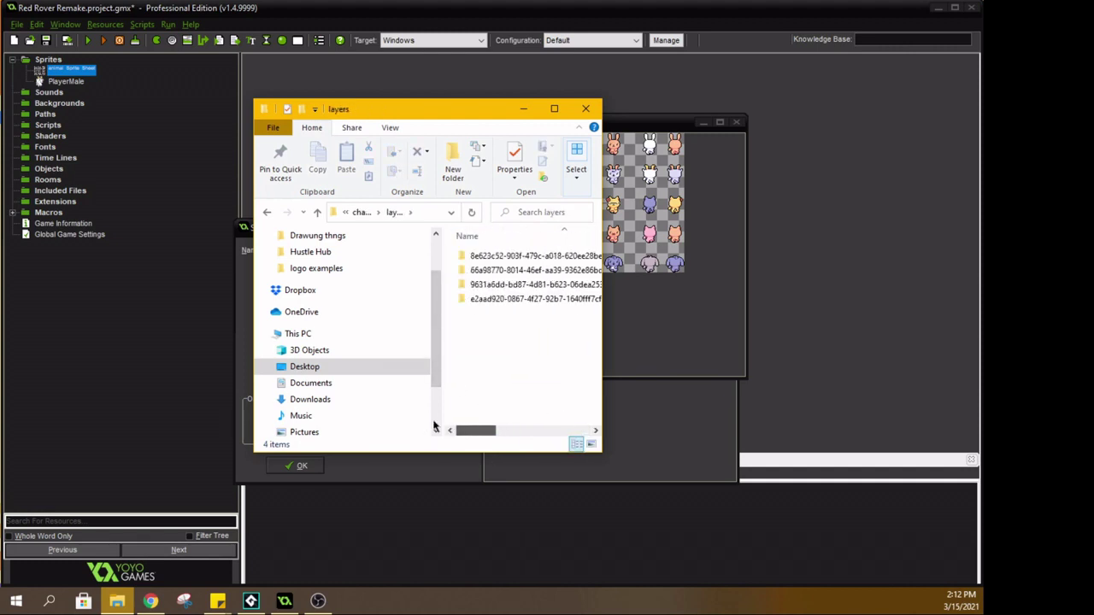
{"action": "left_click", "coordinate": [265, 215]}
Copy the sprite sheet image starting with 8e623c52 to the Desktop, moving the GameMaker window out of the way.
{"action": "left_click", "coordinate": [504, 353]}
{"action": "right_click", "coordinate": [505, 353]}
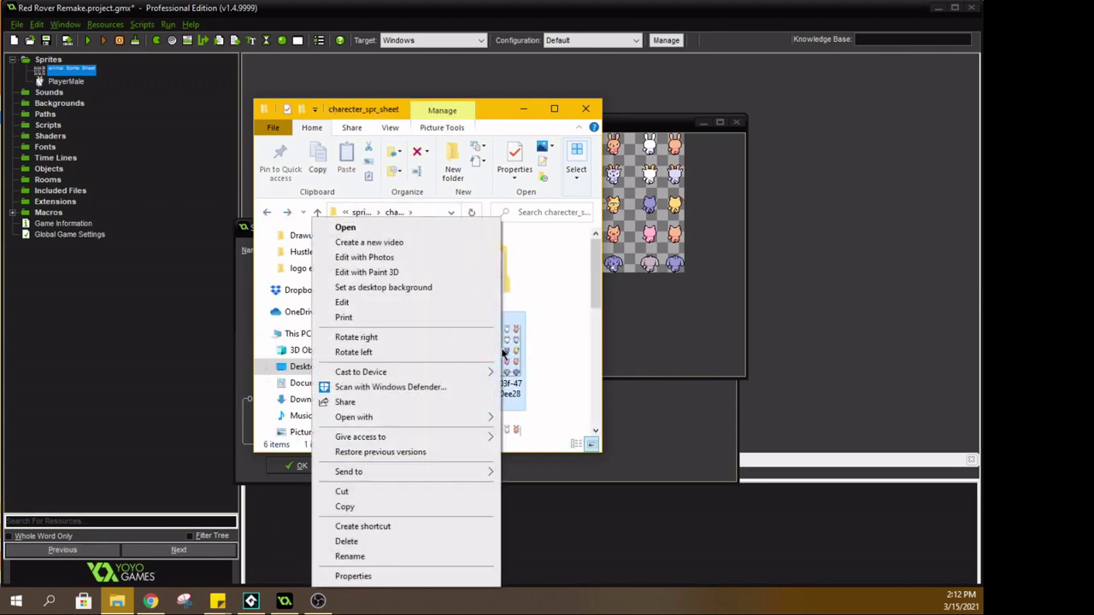
{"action": "left_click", "coordinate": [371, 508]}
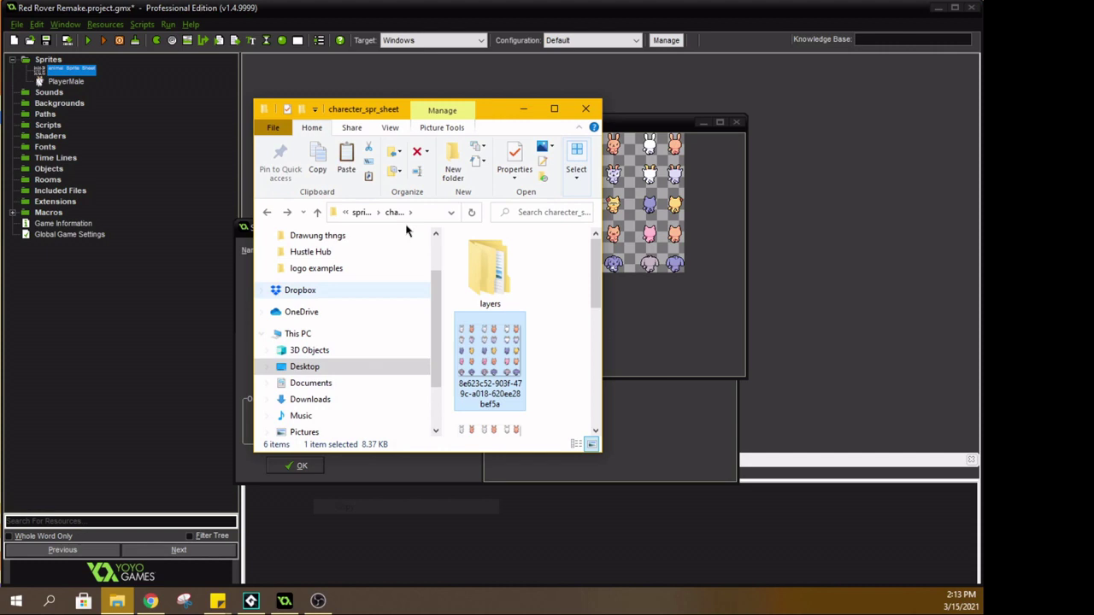
{"action": "left_click_drag", "start_coordinate": [410, 10], "coordinate": [593, 266]}
{"action": "right_click", "coordinate": [54, 318]}
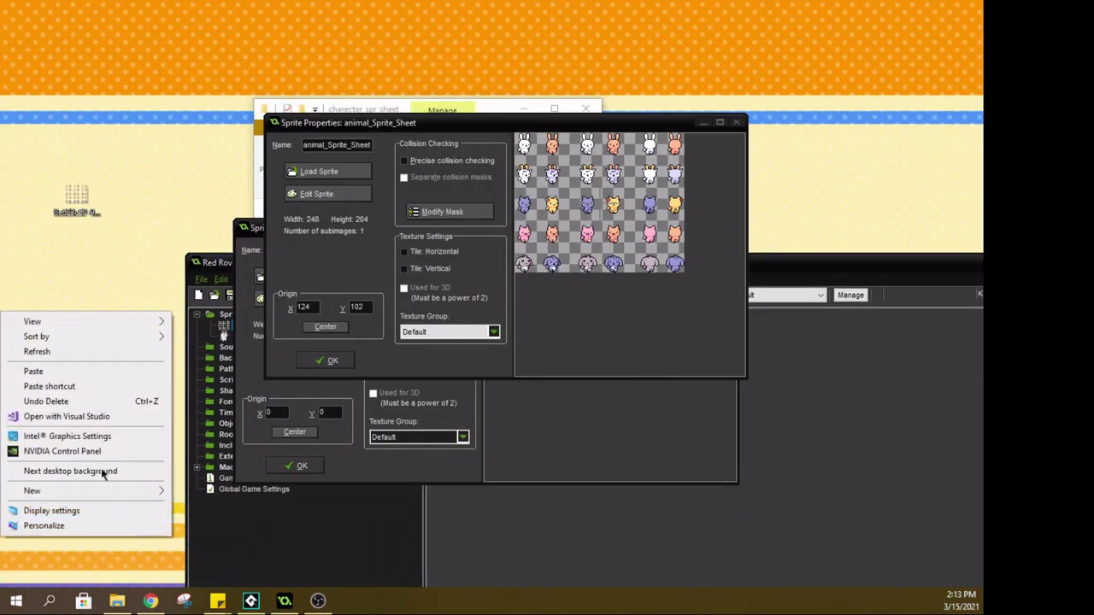
{"action": "left_click", "coordinate": [74, 371]}
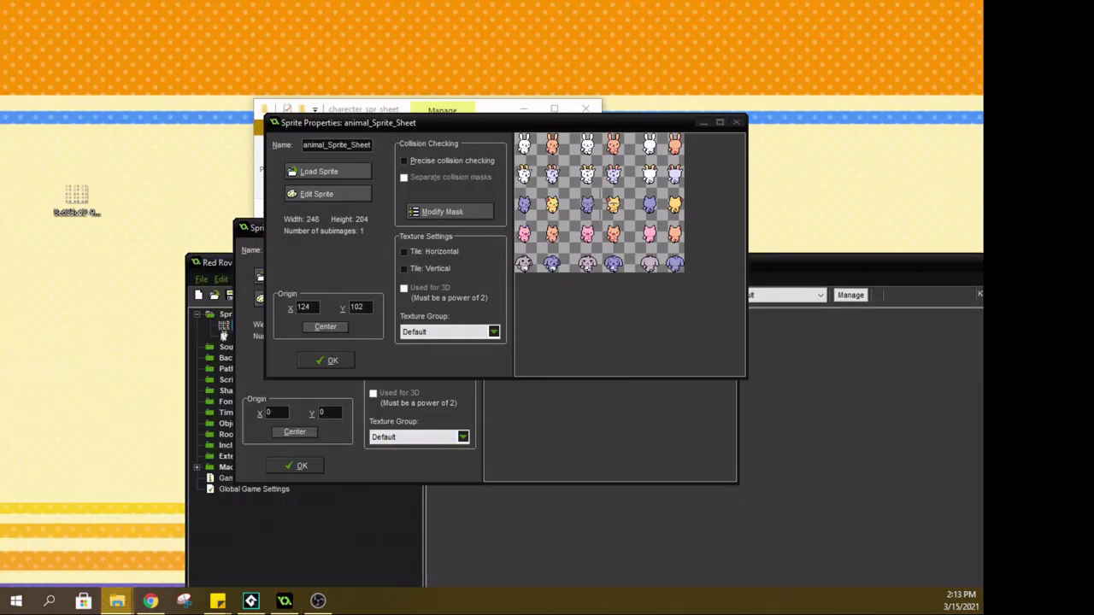
{"action": "left_click", "coordinate": [328, 194]}
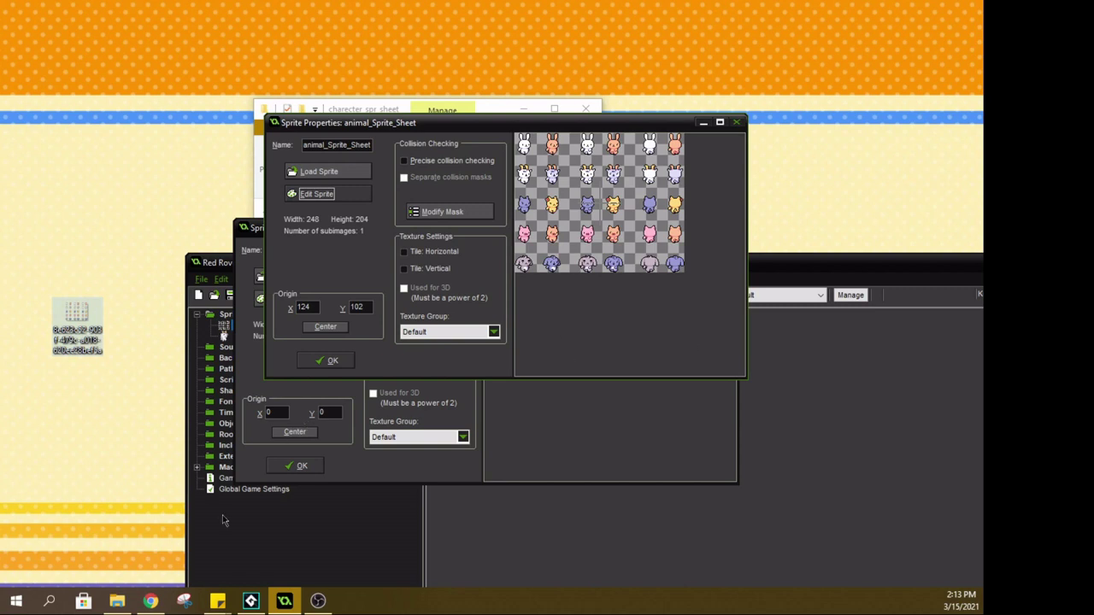
Copy the sprite sheet image starting with 66a98770 from charecter_spr_sheet to the Desktop.
{"action": "left_click", "coordinate": [117, 601]}
{"action": "scroll", "coordinate": [496, 342], "scroll_direction": "down", "scroll_amount": 1}
{"action": "left_click", "coordinate": [504, 300]}
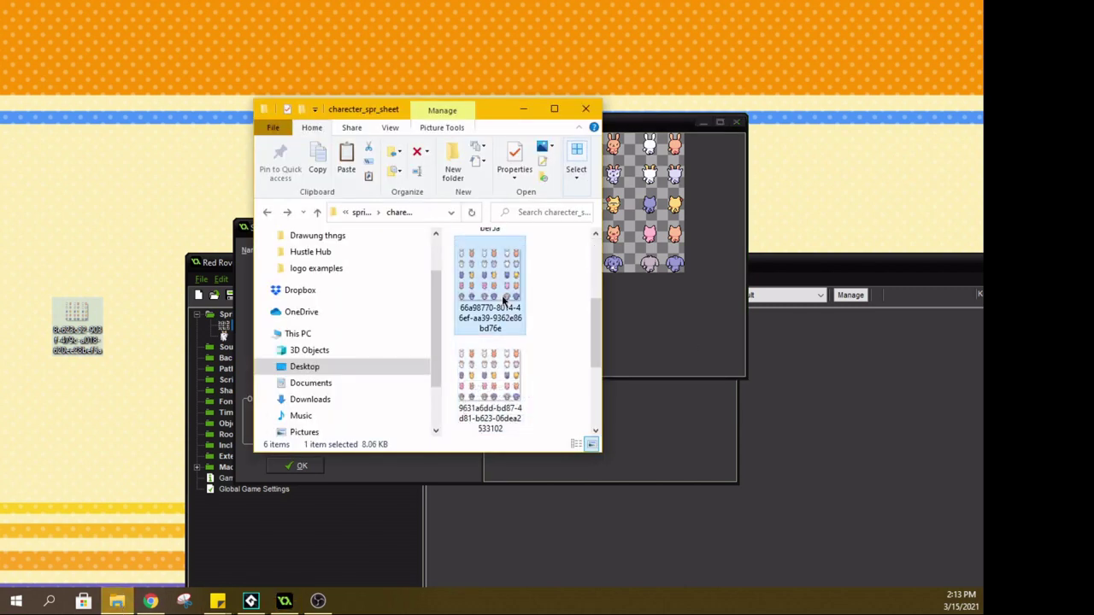
{"action": "right_click", "coordinate": [515, 266]}
{"action": "left_click", "coordinate": [350, 505]}
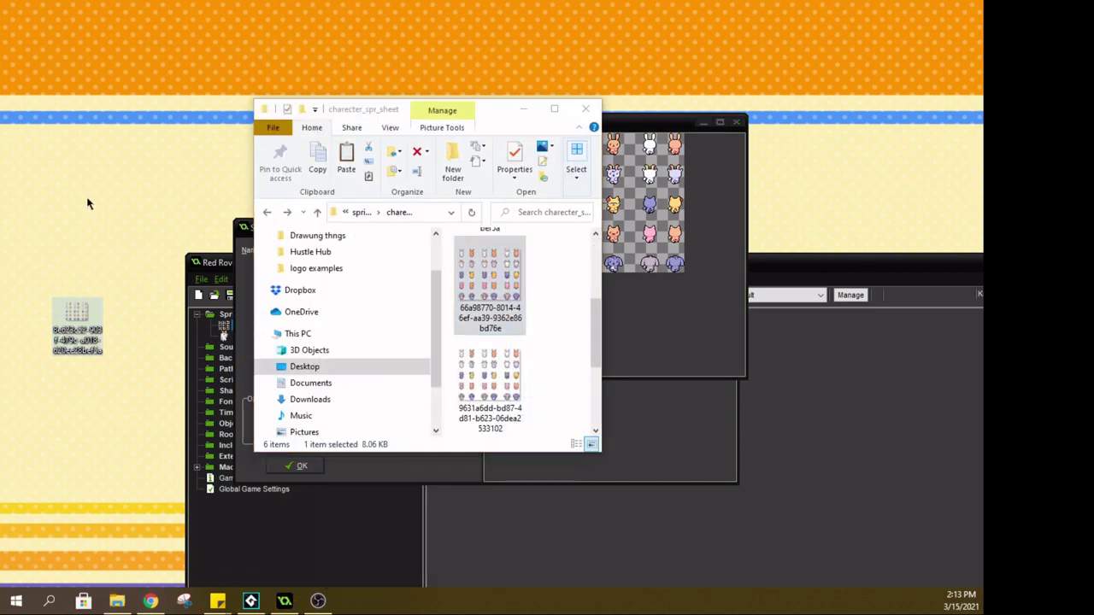
{"action": "right_click", "coordinate": [170, 200]}
{"action": "left_click", "coordinate": [33, 257]}
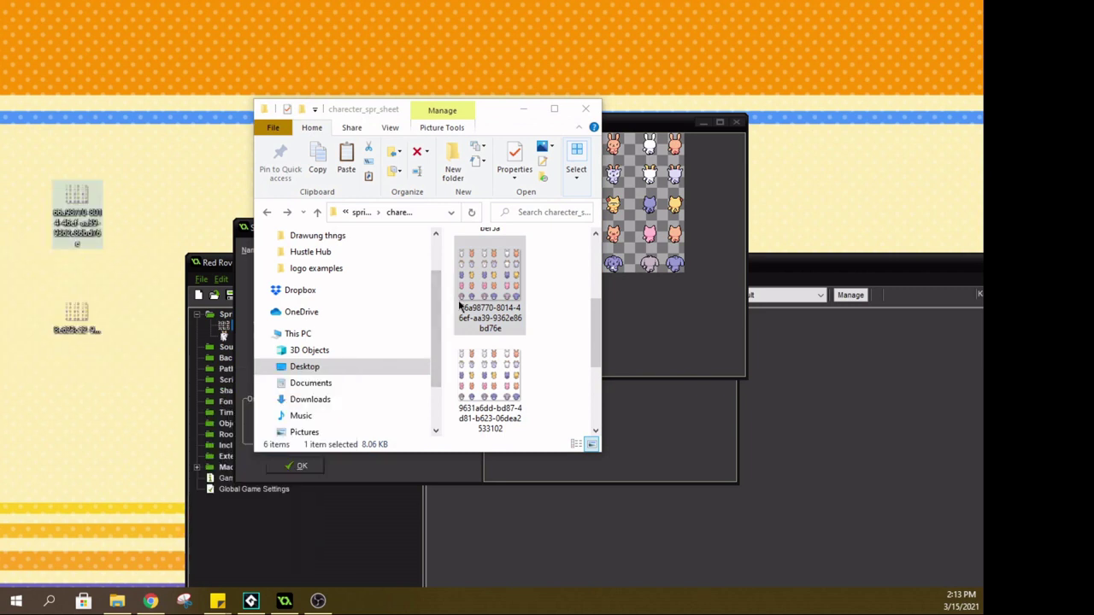
Copy the sprite sheet image starting with 9631a6dd from charecter_spr_sheet to the Desktop.
{"action": "scroll", "coordinate": [496, 307], "scroll_direction": "down", "scroll_amount": 1}
{"action": "left_click", "coordinate": [496, 308]}
{"action": "right_click", "coordinate": [496, 308]}
{"action": "left_click", "coordinate": [384, 506]}
{"action": "right_click", "coordinate": [172, 183]}
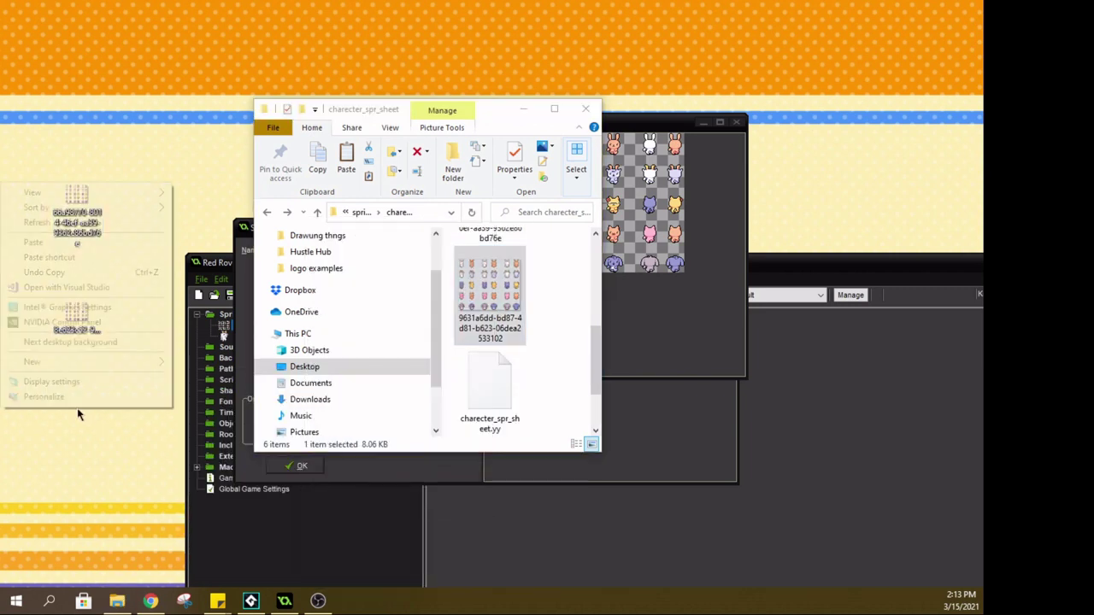
{"action": "left_click", "coordinate": [85, 244]}
Copy the sprite sheet image starting with e2aad920 to the Desktop and close File Explorer.
{"action": "scroll", "coordinate": [464, 354], "scroll_direction": "down", "scroll_amount": 1}
{"action": "right_click", "coordinate": [465, 354]}
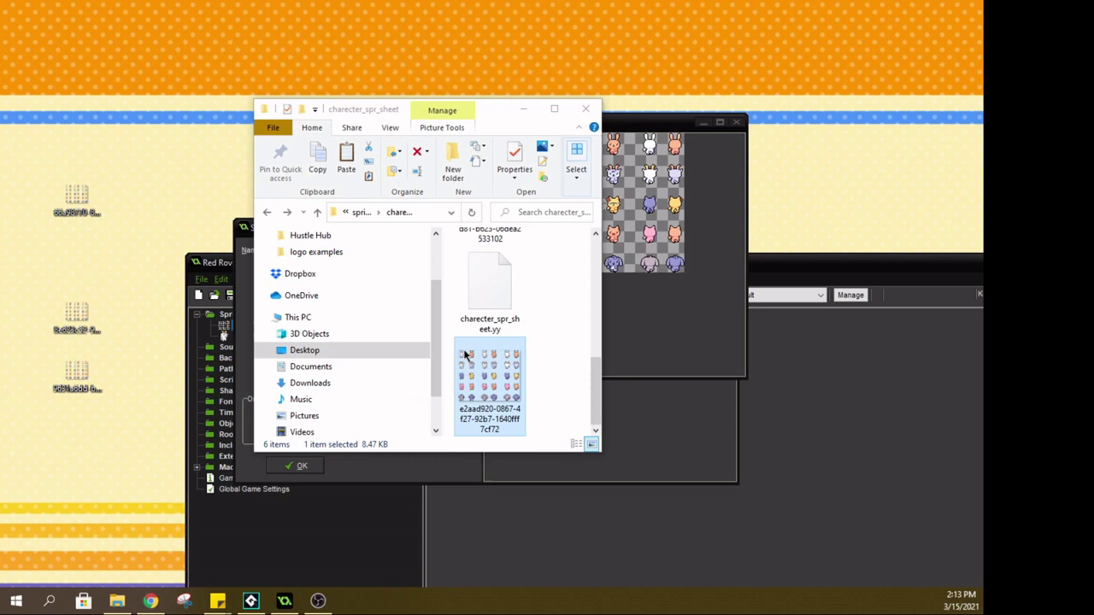
{"action": "left_click", "coordinate": [306, 506]}
{"action": "right_click", "coordinate": [68, 464]}
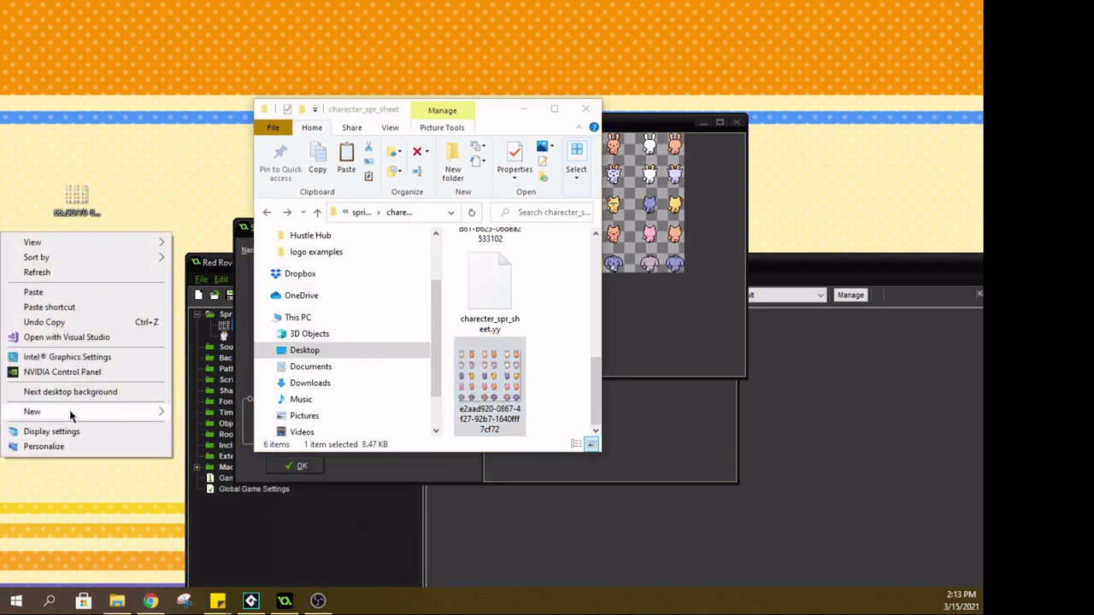
{"action": "left_click", "coordinate": [34, 292]}
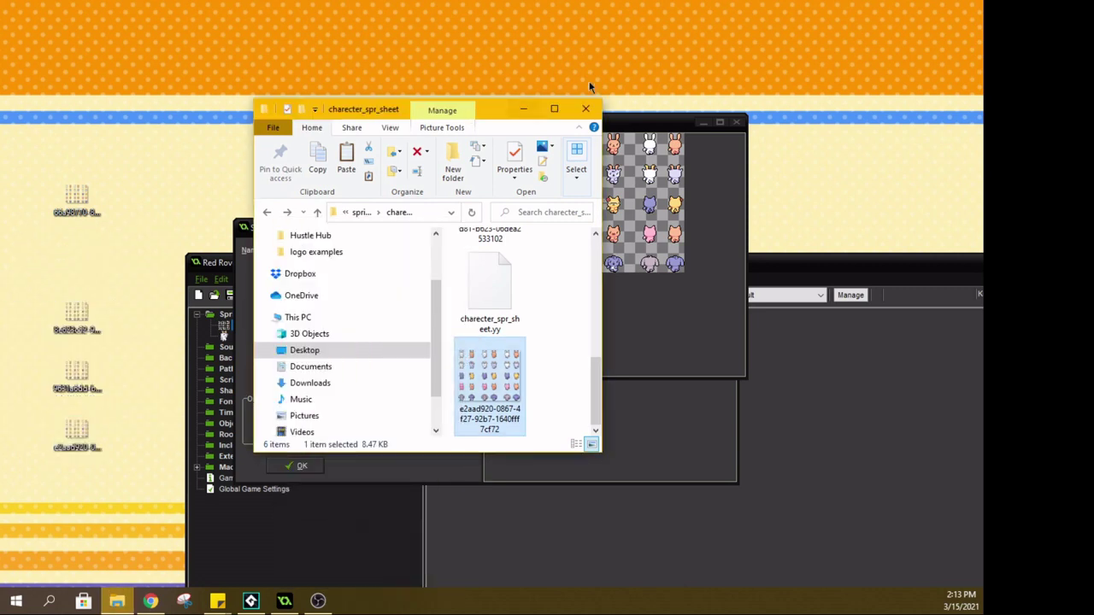
{"action": "left_click", "coordinate": [586, 108]}
{"action": "left_click_drag", "start_coordinate": [575, 124], "coordinate": [567, 159]}
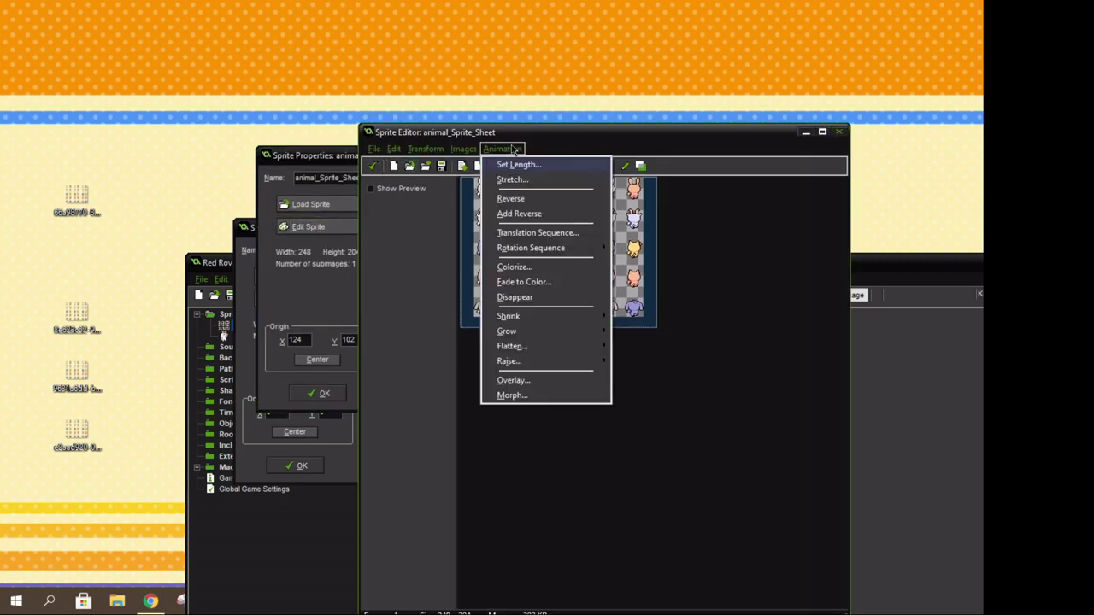
{"action": "left_click", "coordinate": [839, 132]}
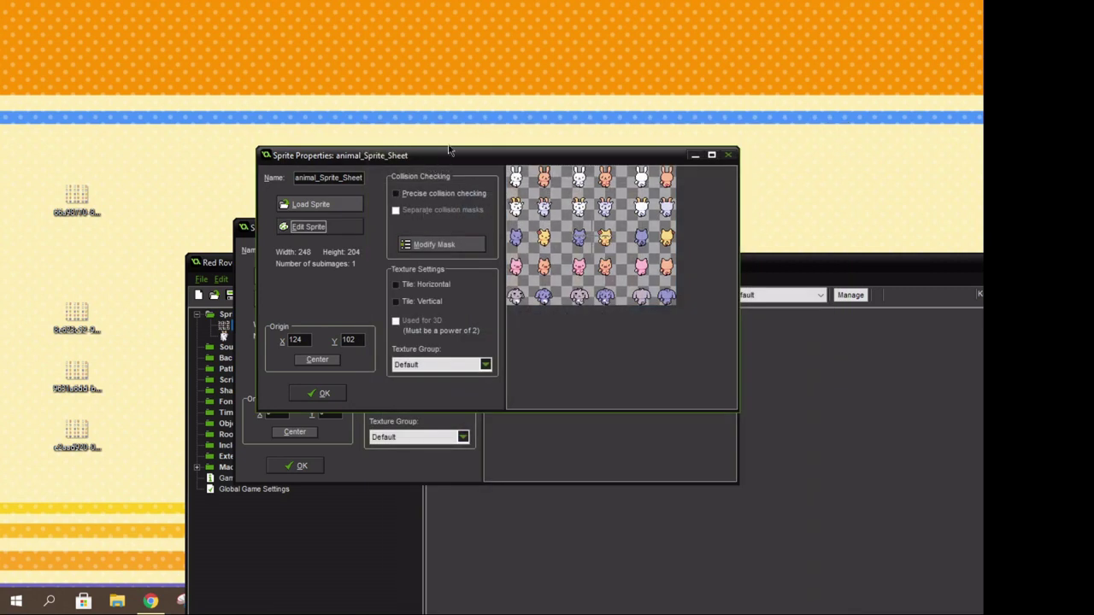
{"action": "left_click_drag", "start_coordinate": [451, 152], "coordinate": [462, 172]}
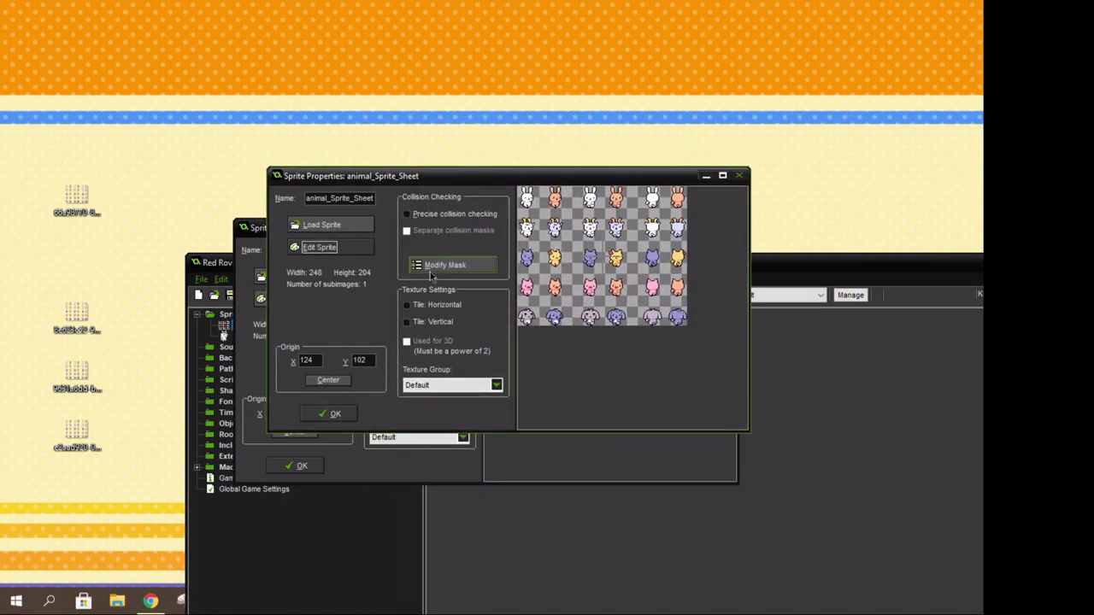
Open animal_Sprite_Sheet in the Sprite Editor and add the 66a98770 image from the Desktop as a second subimage.
{"action": "left_click", "coordinate": [321, 247]}
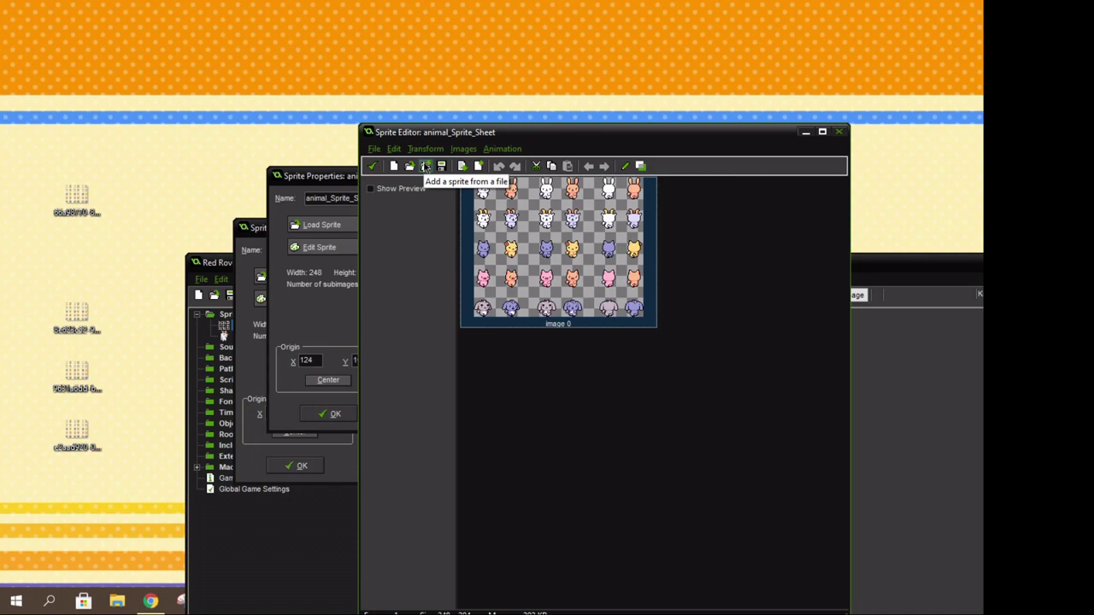
{"action": "left_click", "coordinate": [425, 166]}
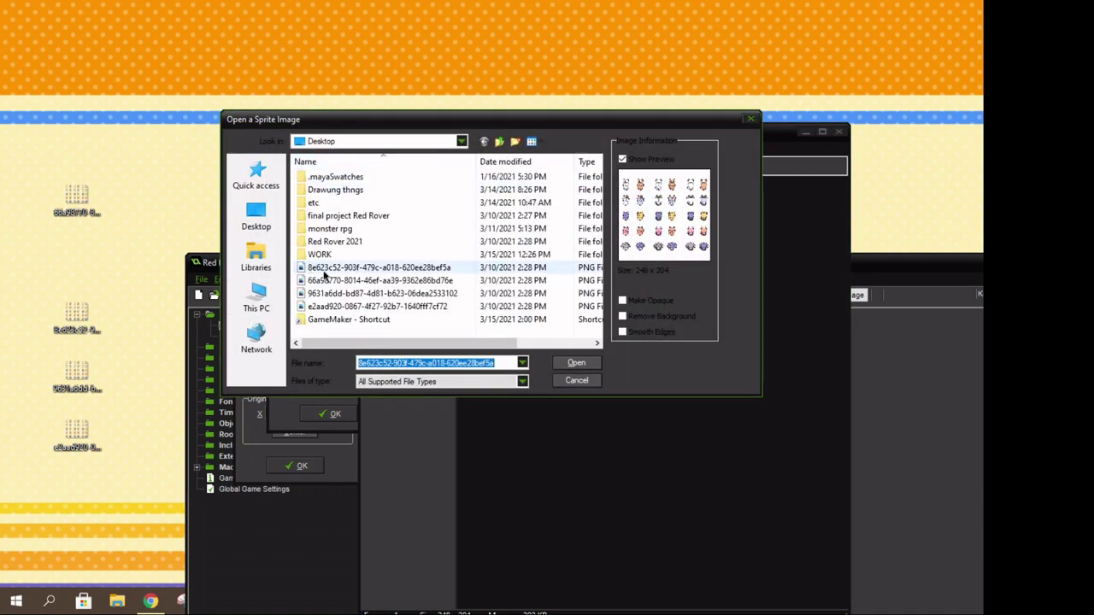
{"action": "left_click", "coordinate": [385, 280]}
{"action": "left_click", "coordinate": [577, 363]}
Try adding the 9631a6dd image from the Desktop as a third subimage, and delete that subimage.
{"action": "left_click", "coordinate": [429, 166]}
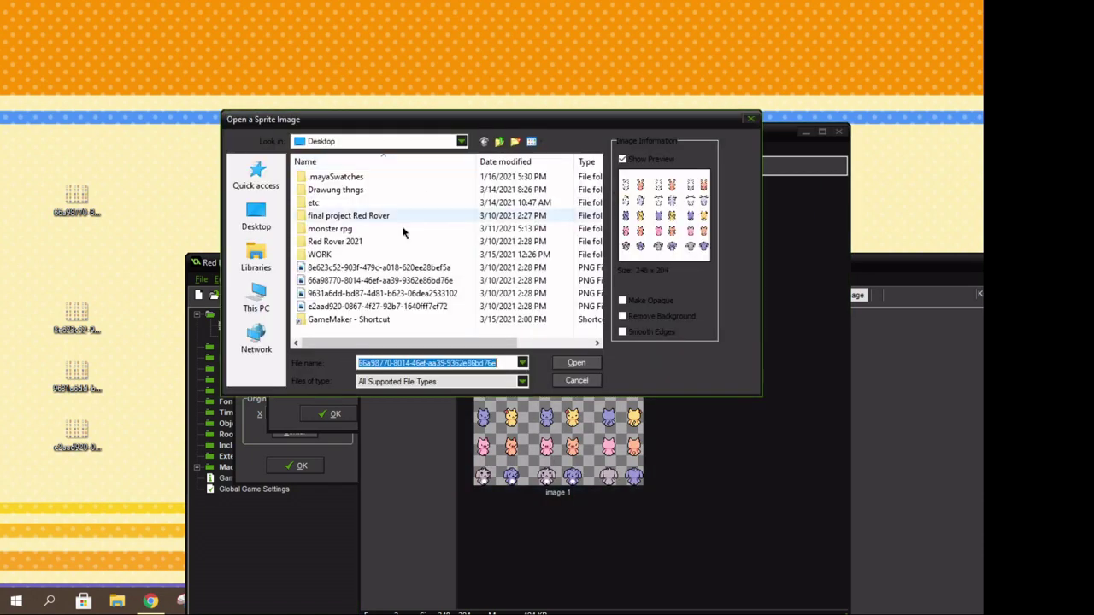
{"action": "left_click", "coordinate": [382, 293]}
{"action": "left_click", "coordinate": [577, 363]}
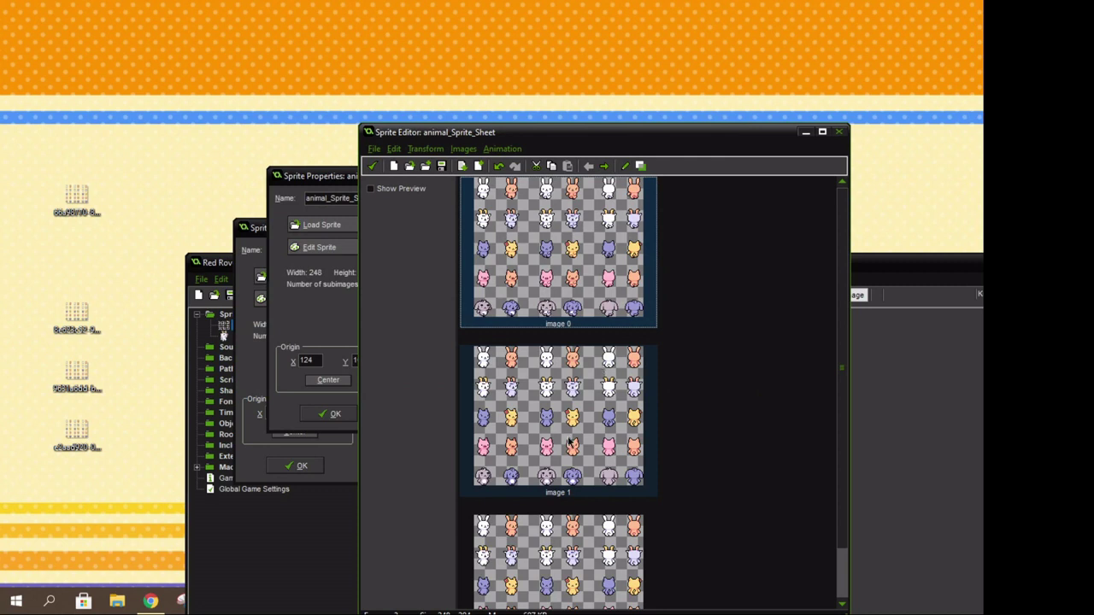
{"action": "scroll", "coordinate": [564, 462], "scroll_direction": "down", "scroll_amount": 2}
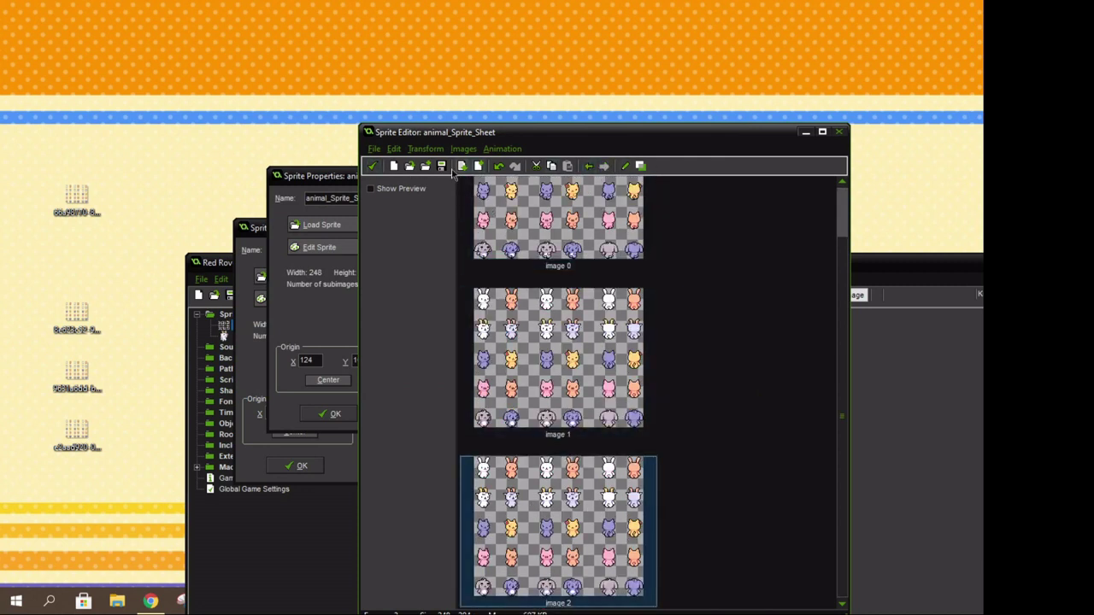
{"action": "key", "text": "Delete"}
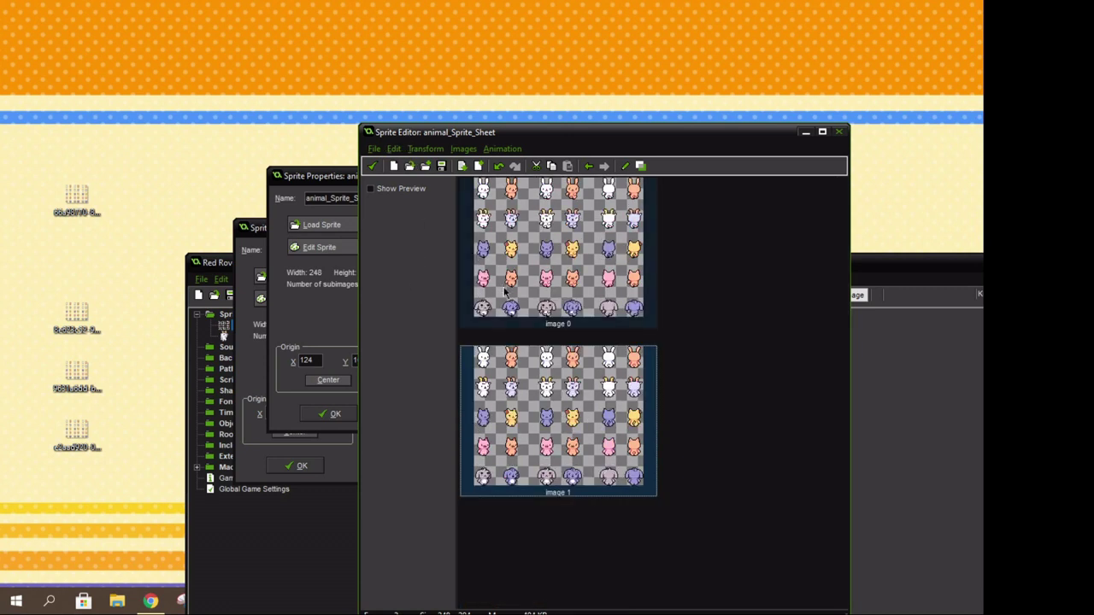
Rename the first two sprite sheet images on the Desktop as 0 and 1.
{"action": "double_click", "coordinate": [75, 212]}
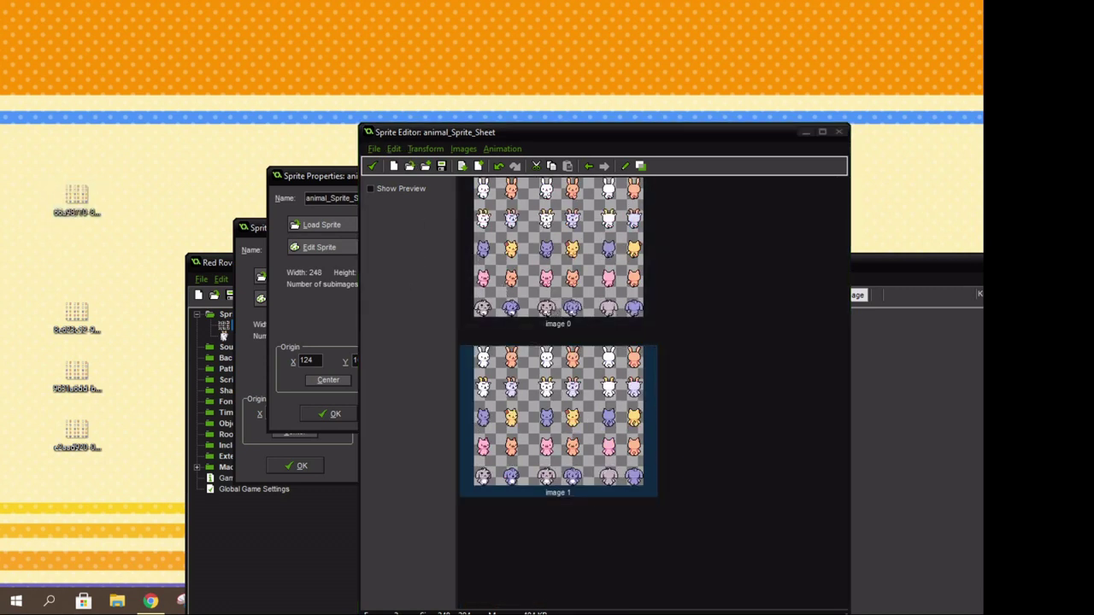
{"action": "left_click", "coordinate": [75, 201]}
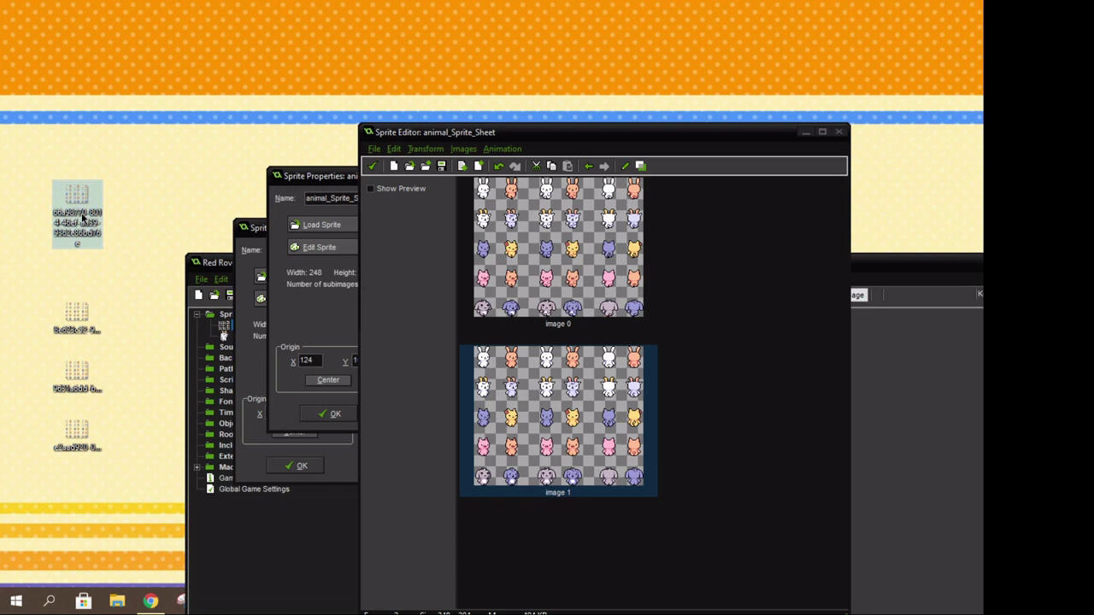
{"action": "left_click", "coordinate": [75, 212]}
{"action": "type", "text": "0"}
{"action": "left_click", "coordinate": [77, 314]}
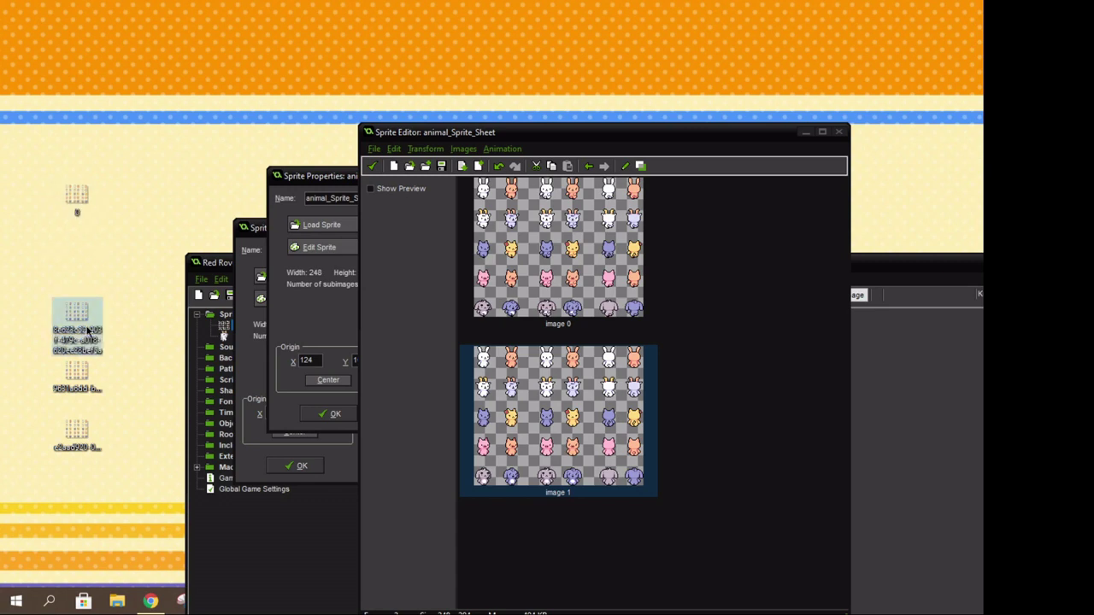
{"action": "left_click", "coordinate": [77, 330]}
{"action": "type", "text": "1"}
Rename the 9631a6dd and e2aad920 sprite sheet images on the Desktop as 2 and 3.
{"action": "left_click", "coordinate": [86, 395]}
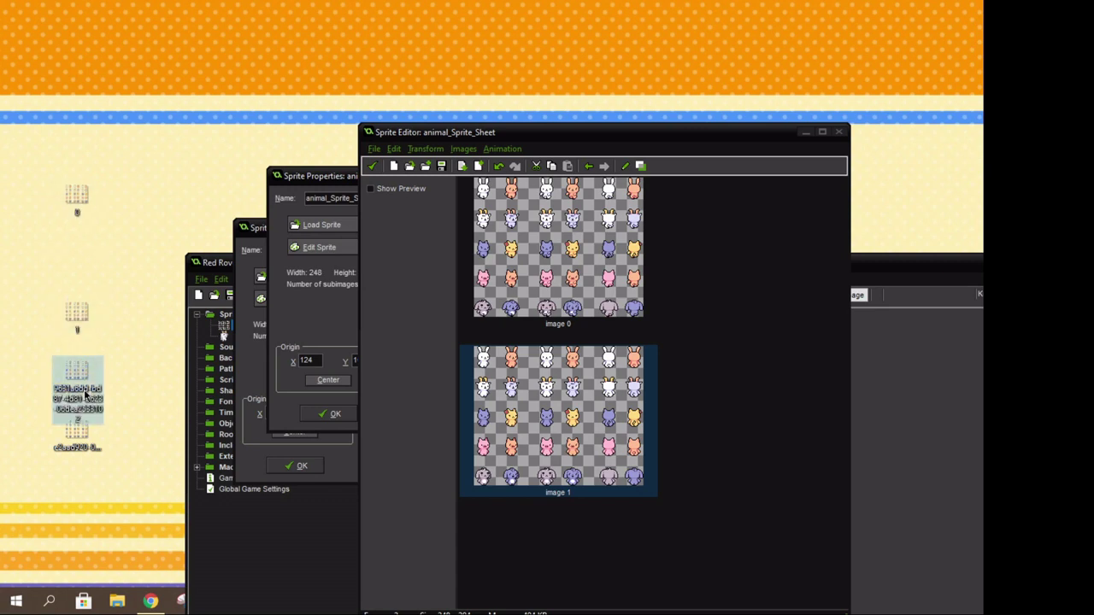
{"action": "left_click", "coordinate": [85, 395]}
{"action": "type", "text": "2"}
{"action": "left_click", "coordinate": [76, 445]}
{"action": "left_click", "coordinate": [74, 448]}
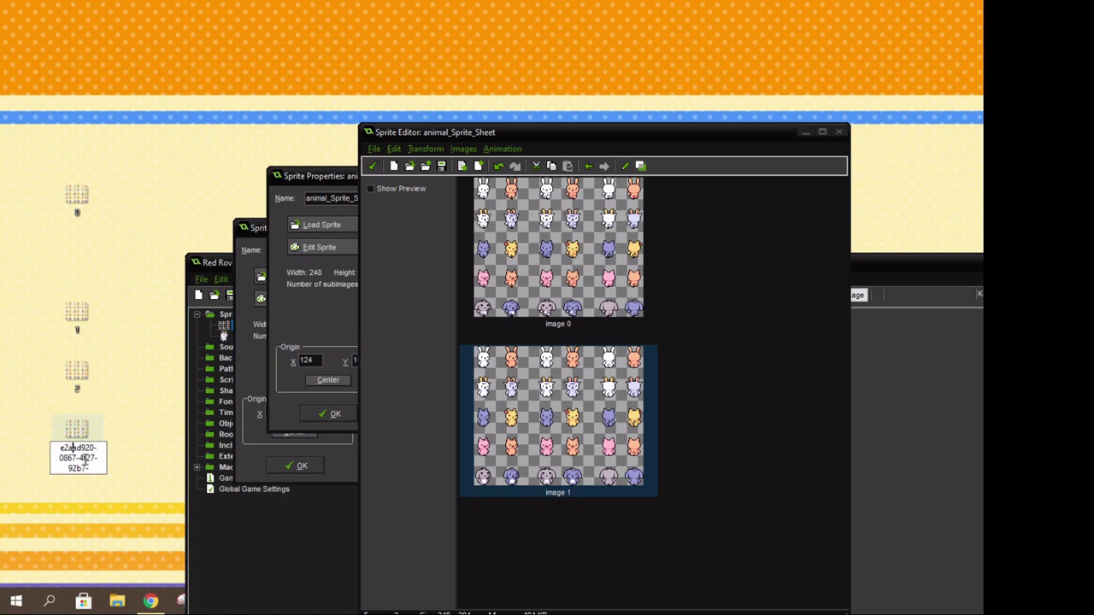
{"action": "left_click_drag", "start_coordinate": [96, 468], "coordinate": [144, 454]}
{"action": "type", "text": "31640fff7cf72"}
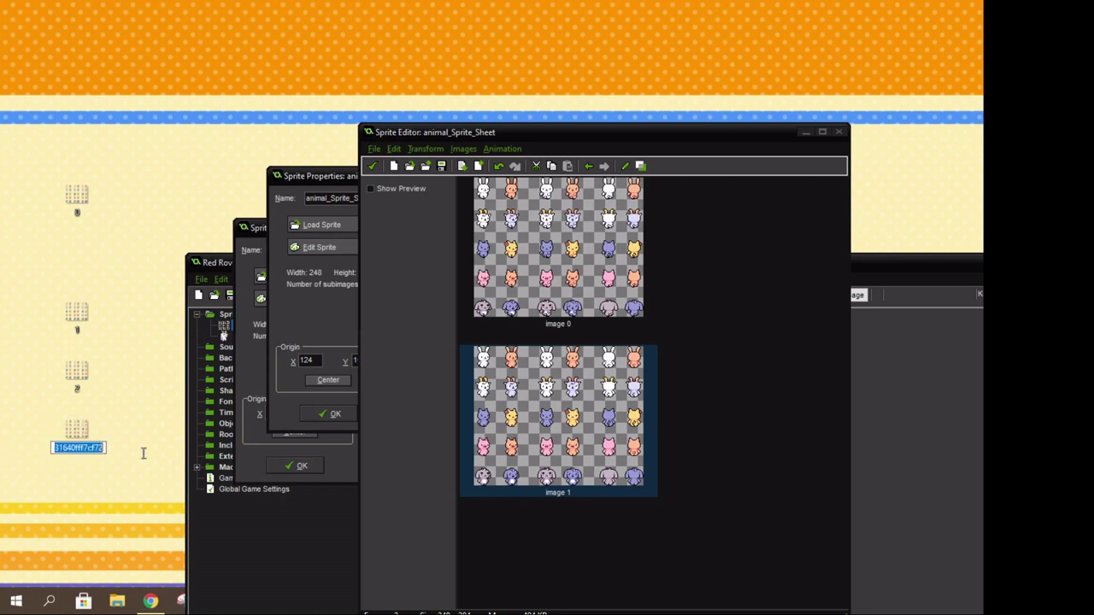
{"action": "type", "text": "3"}
{"action": "key", "text": "Return"}
Delete both subimages of animal_Sprite_Sheet and add the Desktop images 0, 1, 2 and 3 together as its frames.
{"action": "left_click", "coordinate": [576, 241]}
{"action": "key", "text": "Delete"}
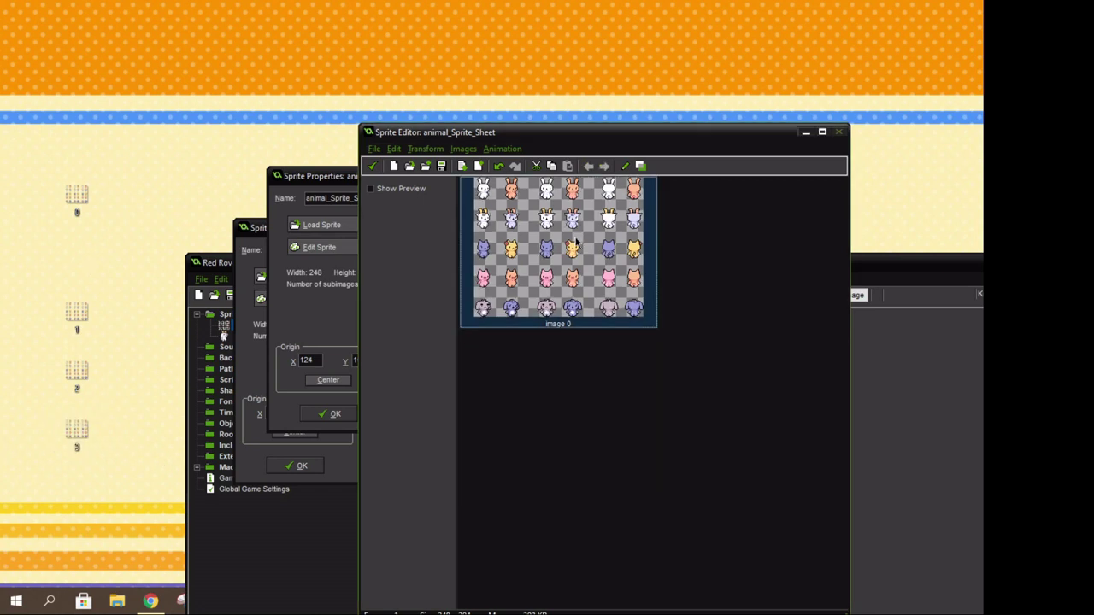
{"action": "key", "text": "Delete"}
{"action": "left_click", "coordinate": [437, 166]}
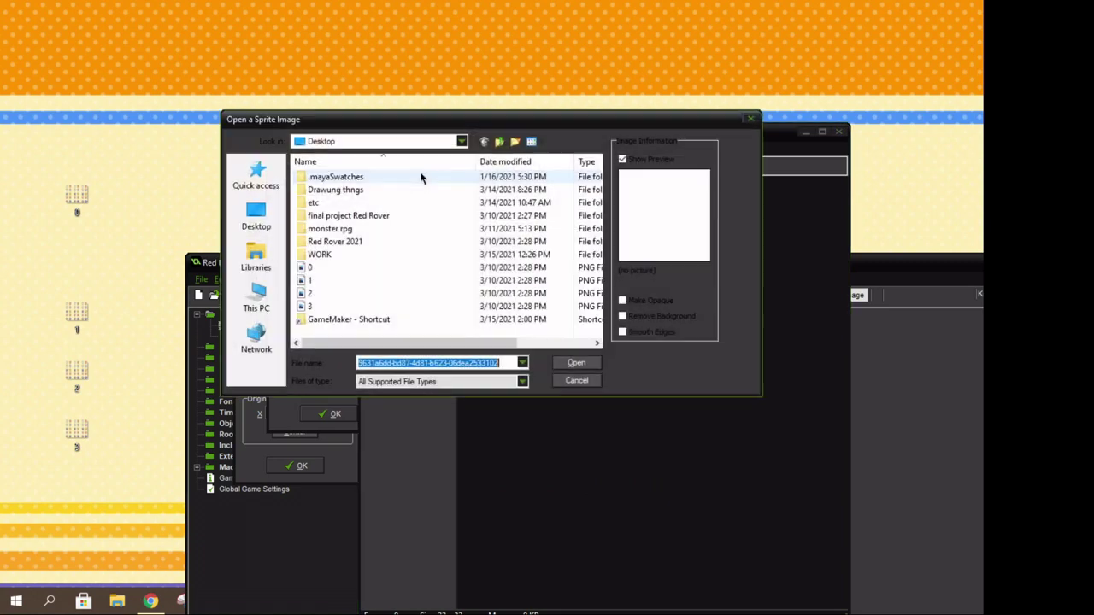
{"action": "left_click", "coordinate": [359, 266]}
{"action": "left_click", "coordinate": [366, 293], "text": "shift"}
{"action": "left_click", "coordinate": [367, 306], "text": "shift"}
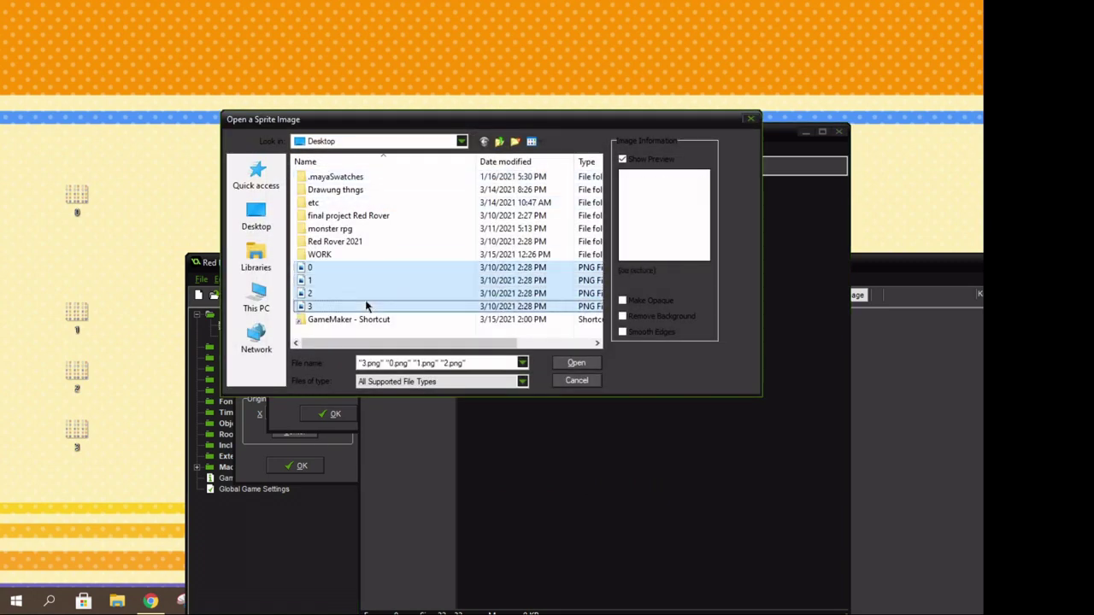
{"action": "left_click", "coordinate": [577, 363]}
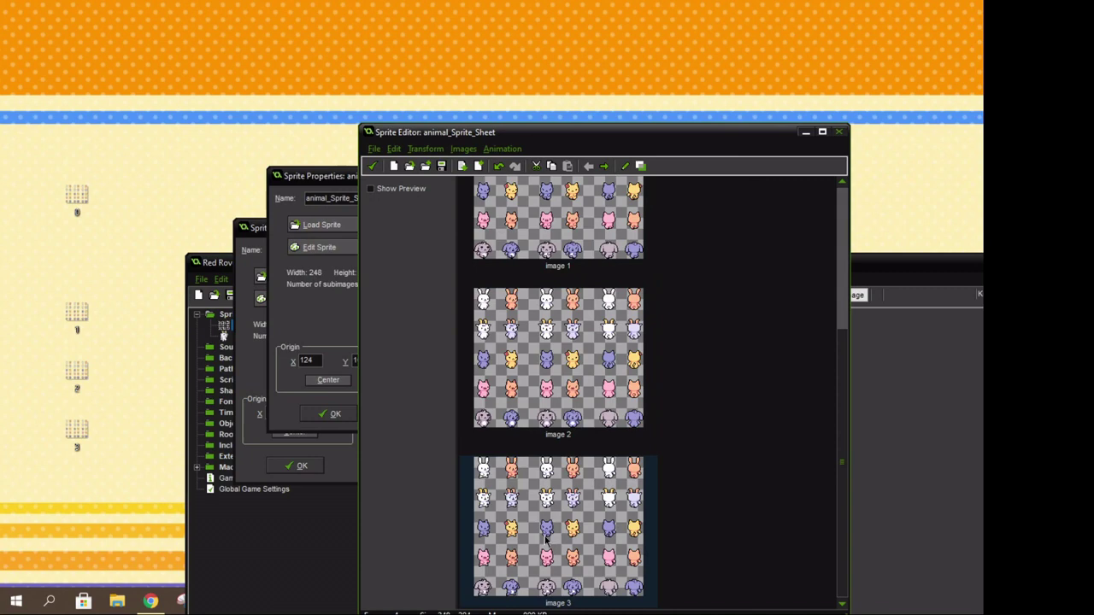
{"action": "scroll", "coordinate": [530, 270], "scroll_direction": "up", "scroll_amount": 3}
{"action": "scroll", "coordinate": [524, 447], "scroll_direction": "down", "scroll_amount": 2}
{"action": "left_click", "coordinate": [551, 530]}
{"action": "scroll", "coordinate": [551, 530], "scroll_direction": "down", "scroll_amount": 3}
{"action": "scroll", "coordinate": [551, 534], "scroll_direction": "up", "scroll_amount": 3}
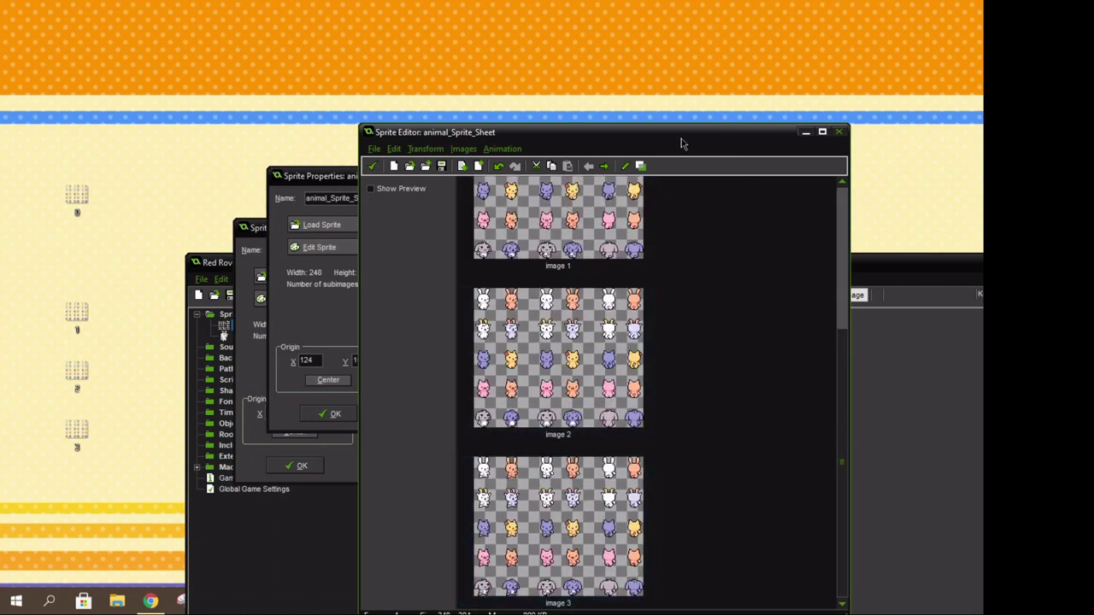
Save the sprite sheet to the Desktop as the PNG file animal_Sprite_Sheet_strip4 and close the leftover window.
{"action": "left_click_drag", "start_coordinate": [682, 144], "coordinate": [685, 488]}
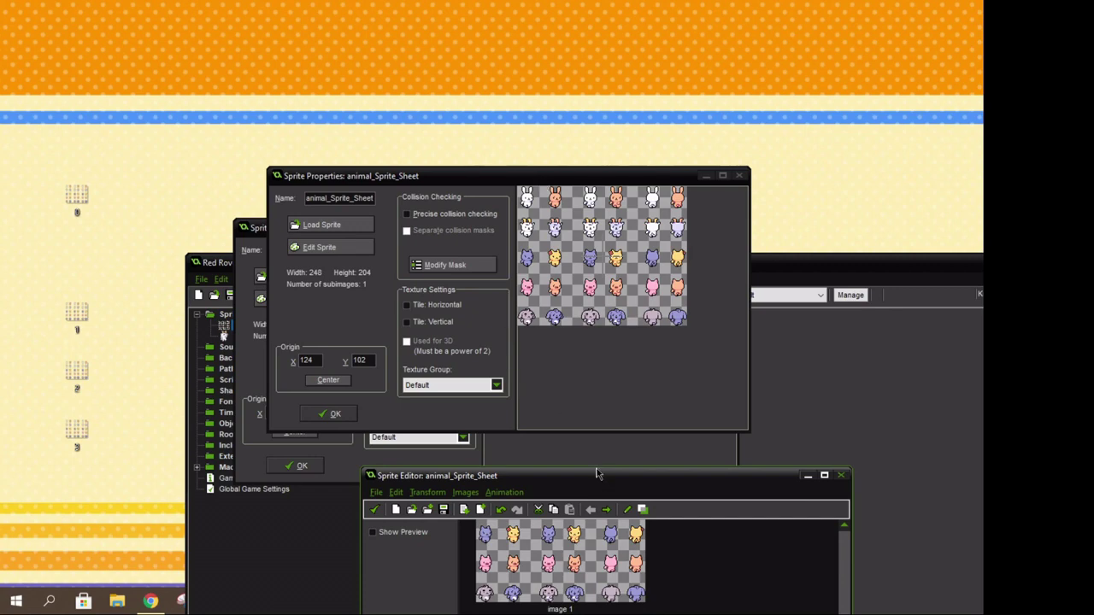
{"action": "left_click_drag", "start_coordinate": [599, 474], "coordinate": [598, 339]}
{"action": "left_click", "coordinate": [441, 376]}
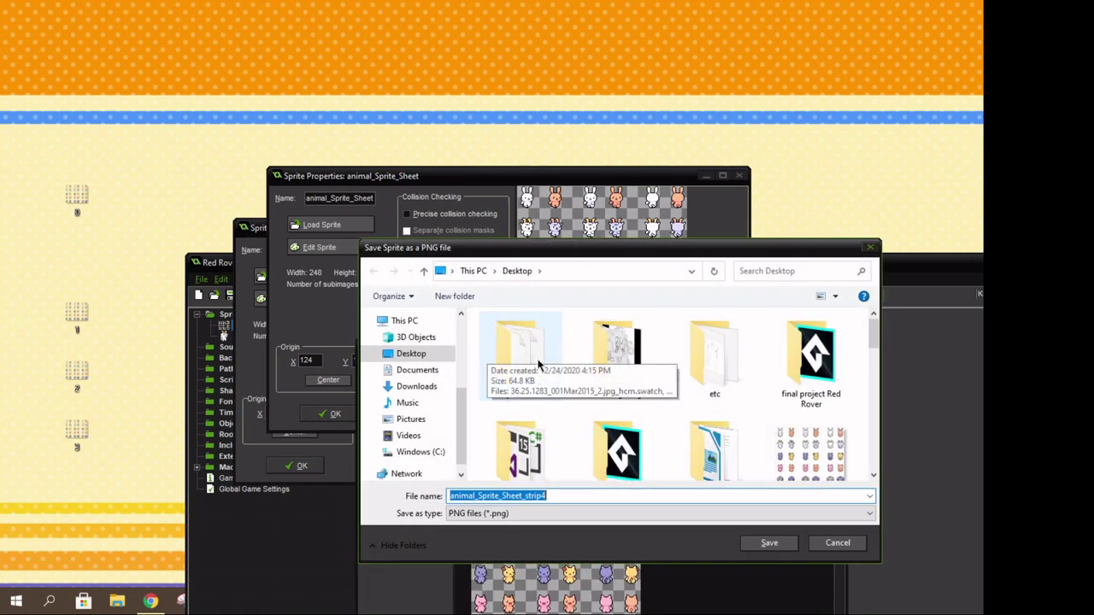
{"action": "key", "text": "Return"}
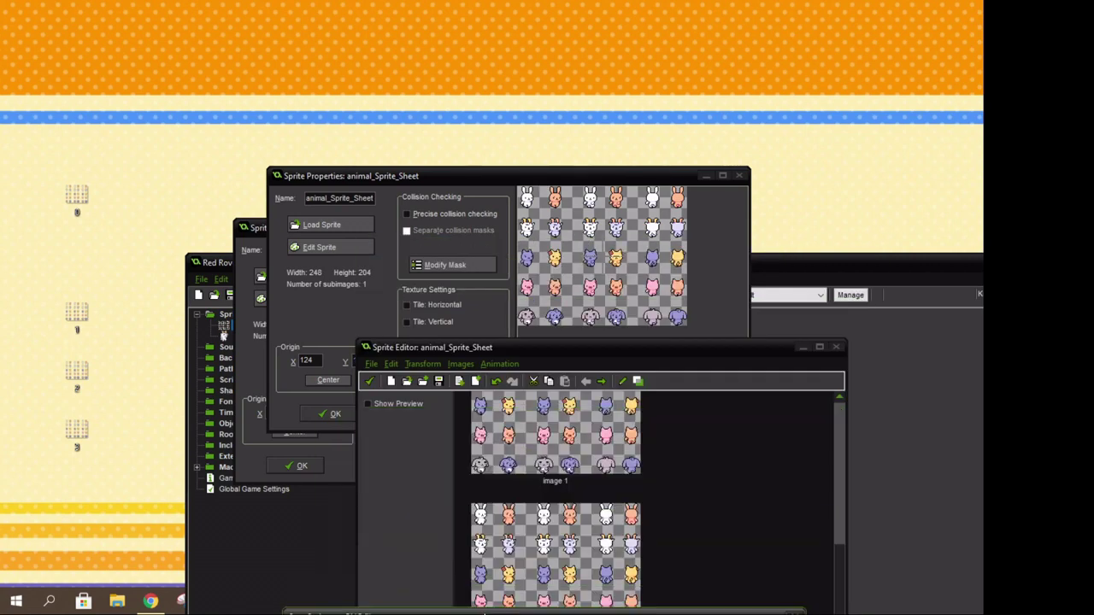
{"action": "left_click_drag", "start_coordinate": [484, 614], "coordinate": [463, 258]}
{"action": "left_click", "coordinate": [774, 258]}
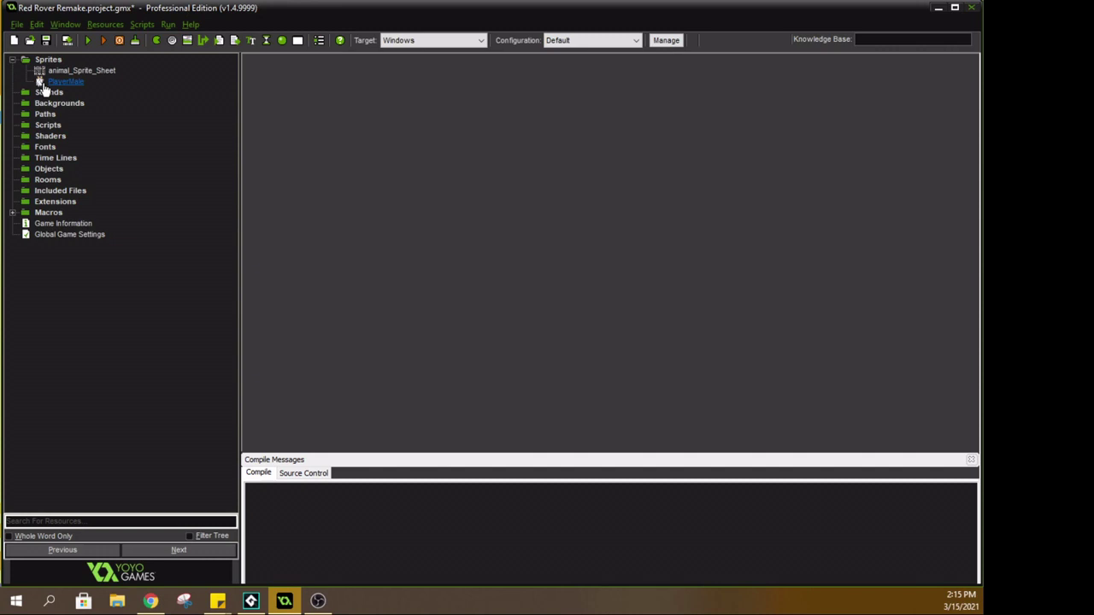
Open the PlayerMale sprite's properties and rename the sprite as Player_Male_spr.
{"action": "double_click", "coordinate": [60, 80]}
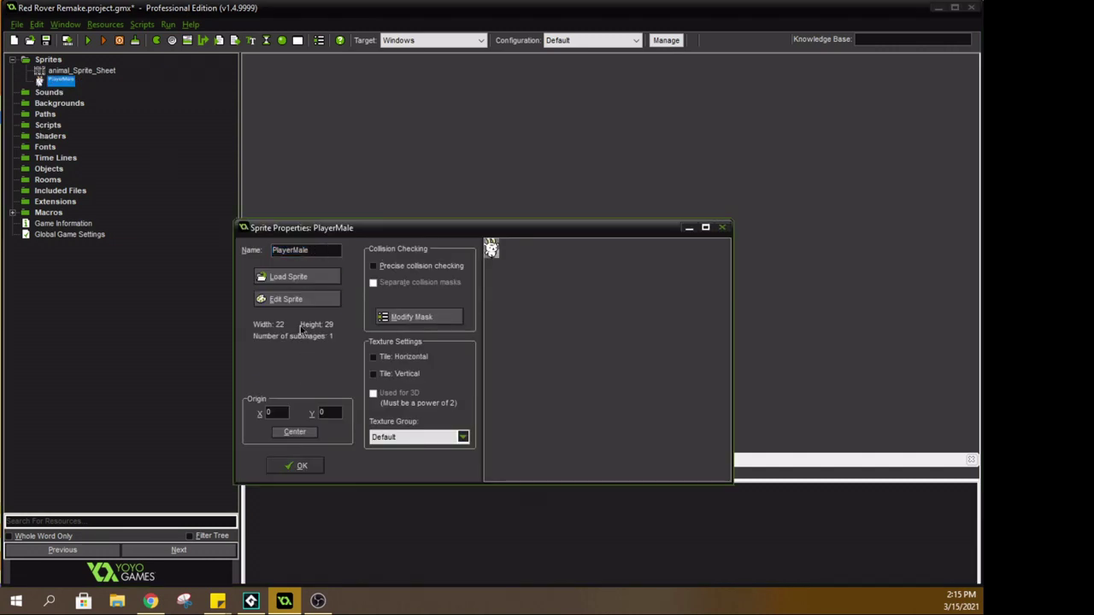
{"action": "left_click", "coordinate": [294, 251]}
{"action": "type", "text": "_"}
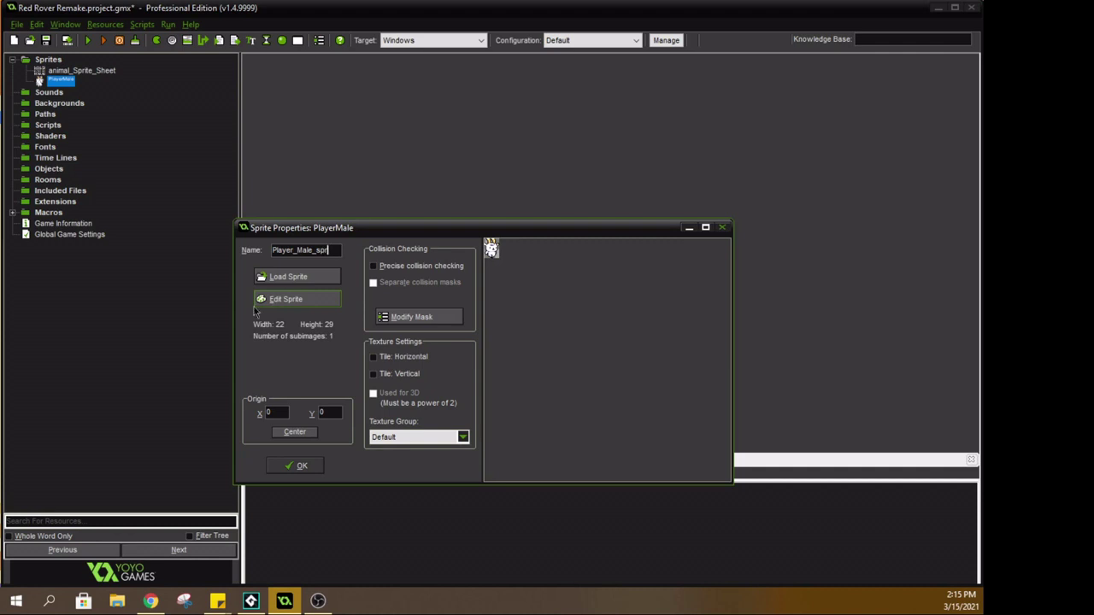
{"action": "left_click", "coordinate": [309, 296]}
{"action": "left_click_drag", "start_coordinate": [489, 351], "coordinate": [652, 133]}
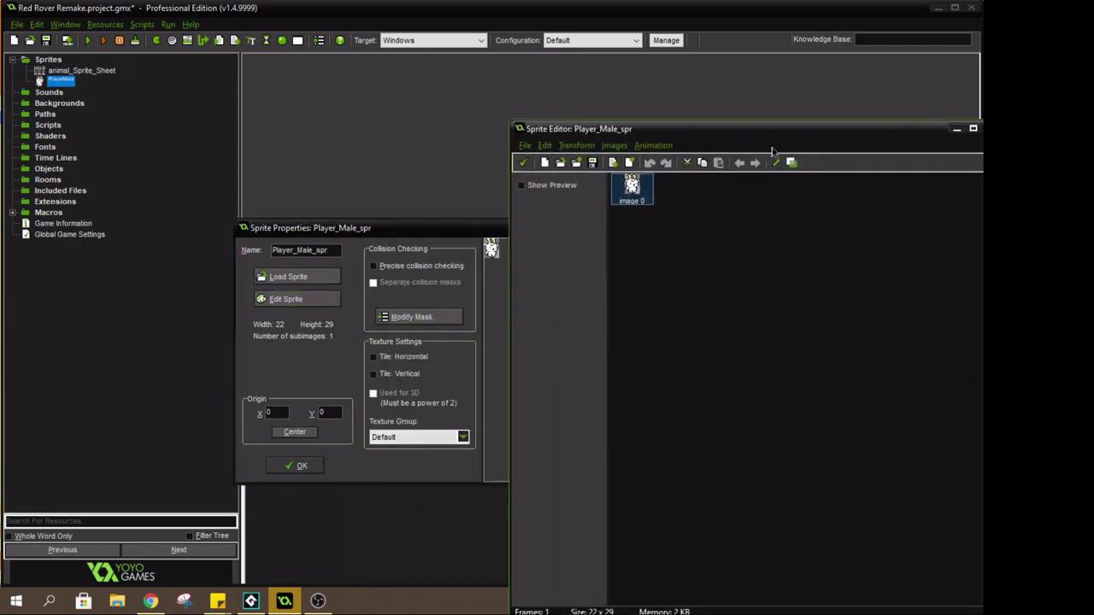
{"action": "left_click_drag", "start_coordinate": [790, 128], "coordinate": [734, 130]}
{"action": "left_click", "coordinate": [933, 131]}
Open animal_Sprite_Sheet's subimages for editing and bring up the first of the four frames in the Image Editor.
{"action": "double_click", "coordinate": [81, 71]}
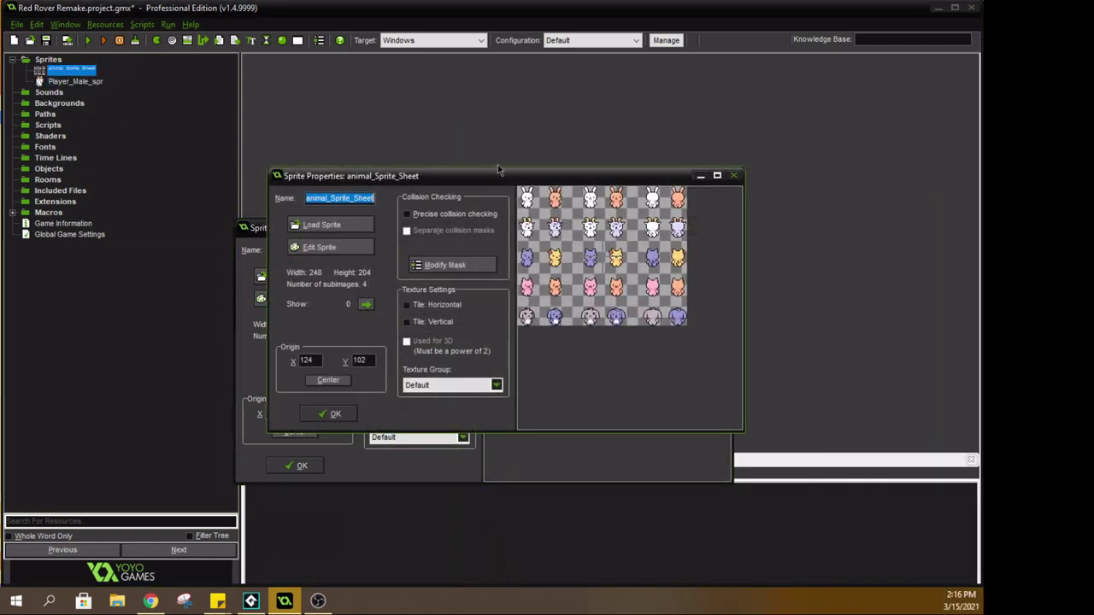
{"action": "left_click", "coordinate": [401, 226]}
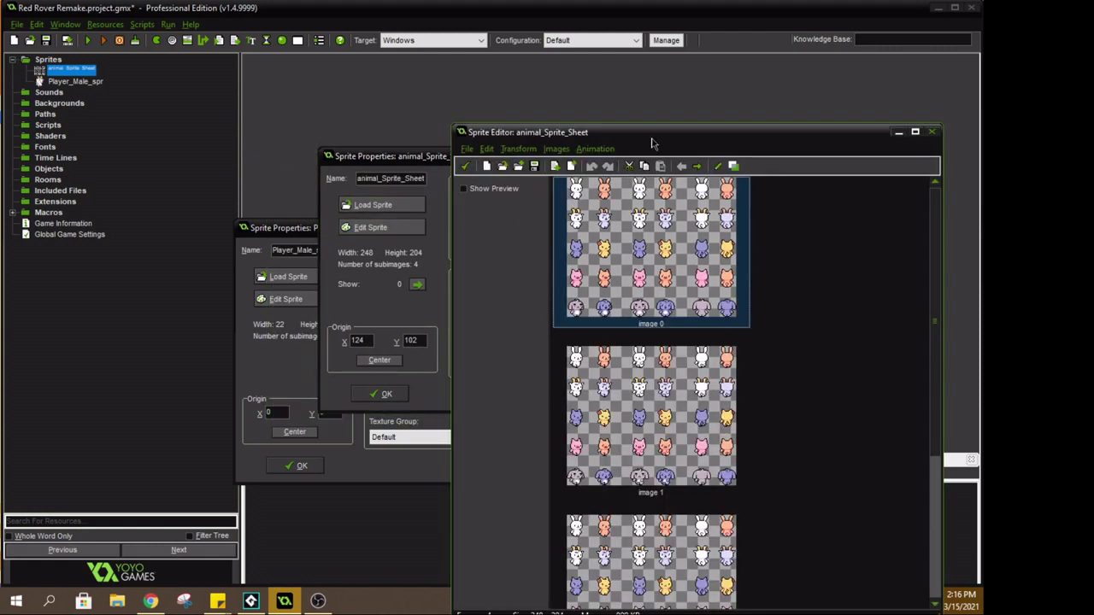
{"action": "left_click", "coordinate": [706, 370]}
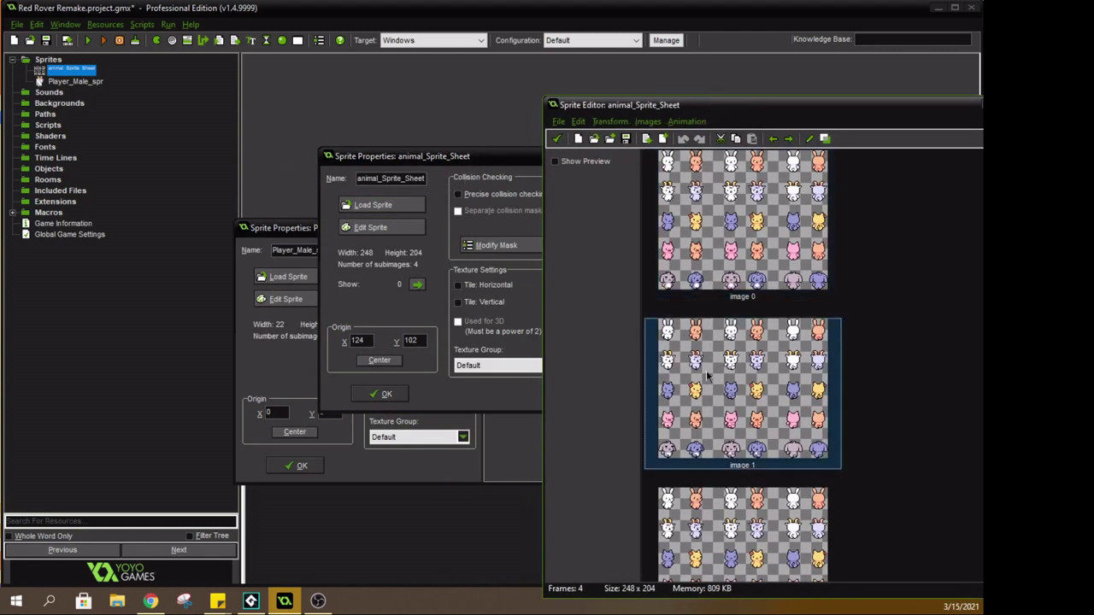
{"action": "scroll", "coordinate": [706, 372], "scroll_direction": "down", "scroll_amount": 3}
{"action": "left_click", "coordinate": [578, 122]}
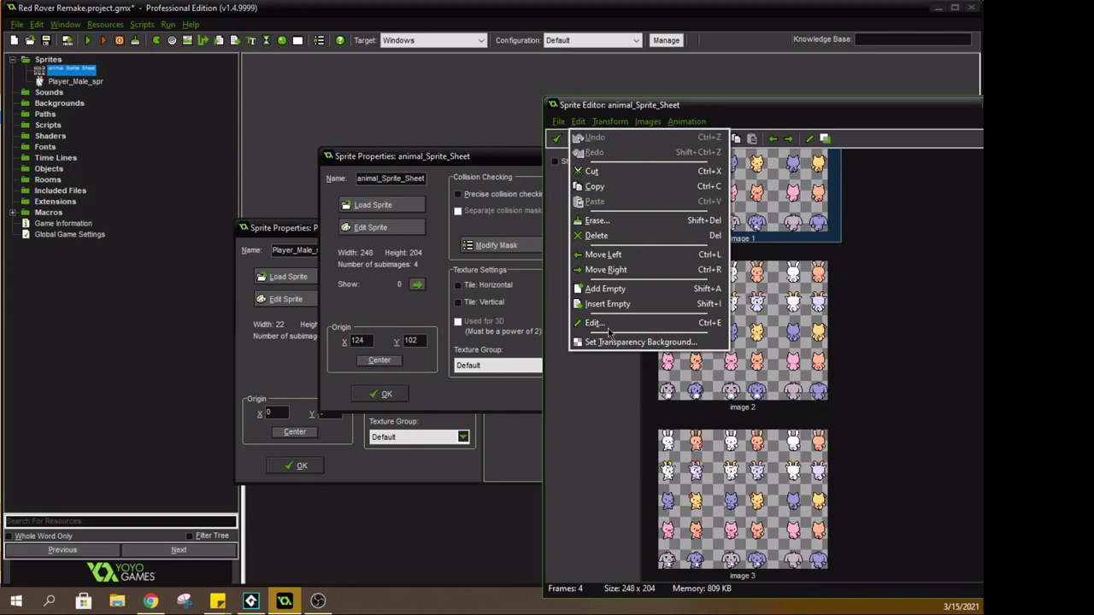
{"action": "left_click", "coordinate": [600, 324]}
{"action": "scroll", "coordinate": [342, 227], "scroll_direction": "up", "scroll_amount": 5}
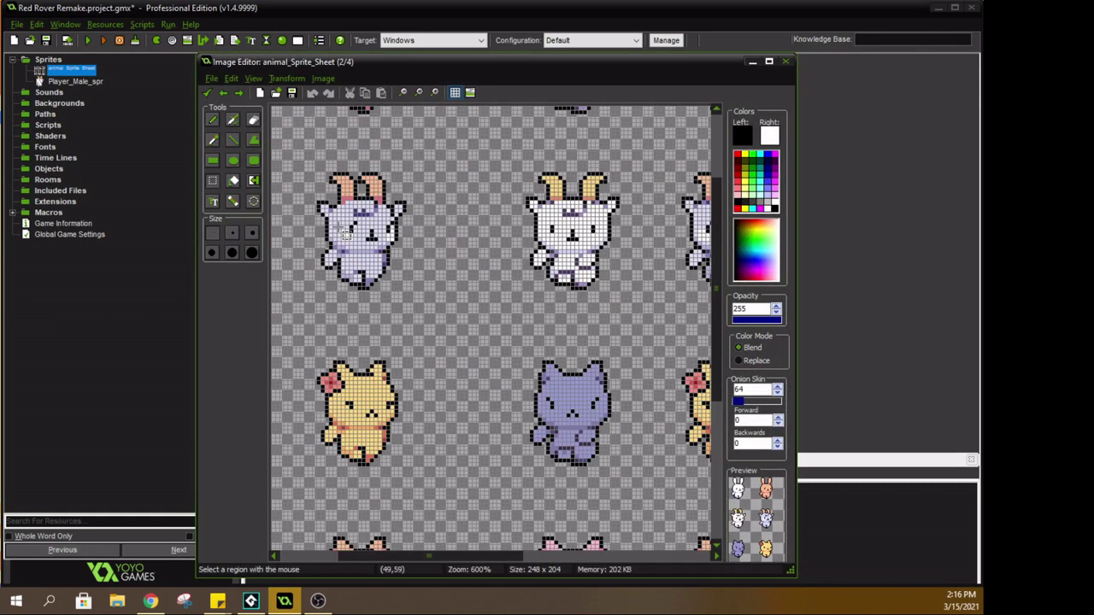
{"action": "scroll", "coordinate": [253, 78], "scroll_direction": "down", "scroll_amount": 1}
{"action": "left_click", "coordinate": [223, 96]}
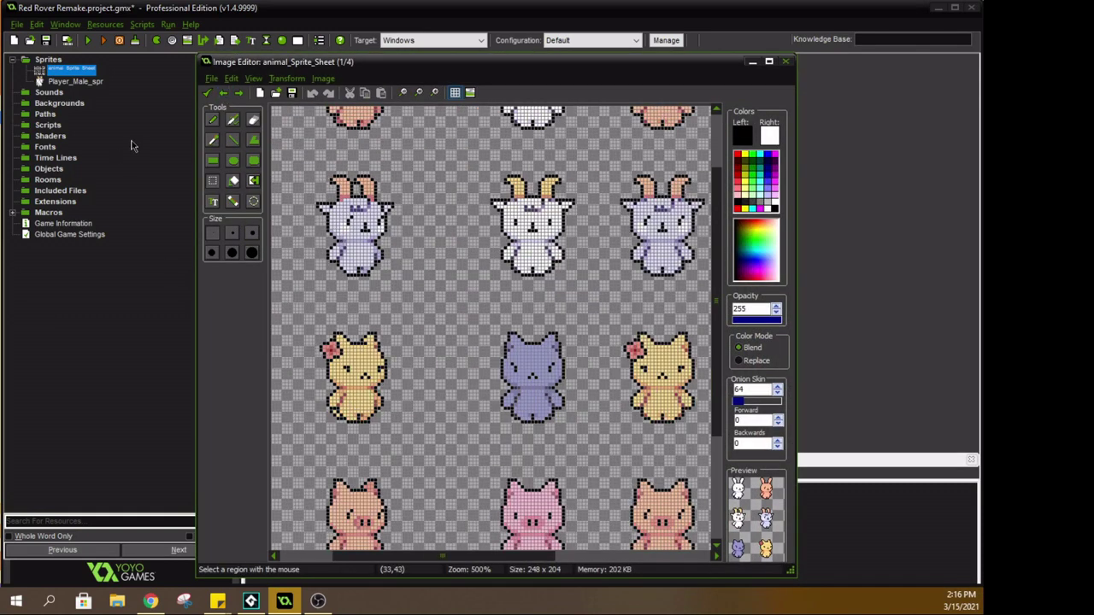
Try selecting the purple goat and then the white goat beside it, and undo the move of the selected area.
{"action": "mouse_move", "coordinate": [293, 161]}
{"action": "left_mouse_down"}
{"action": "mouse_move", "coordinate": [427, 292]}
{"action": "mouse_move", "coordinate": [414, 297]}
{"action": "left_mouse_up"}
{"action": "middle_click_drag", "start_coordinate": [522, 256], "coordinate": [625, 221]}
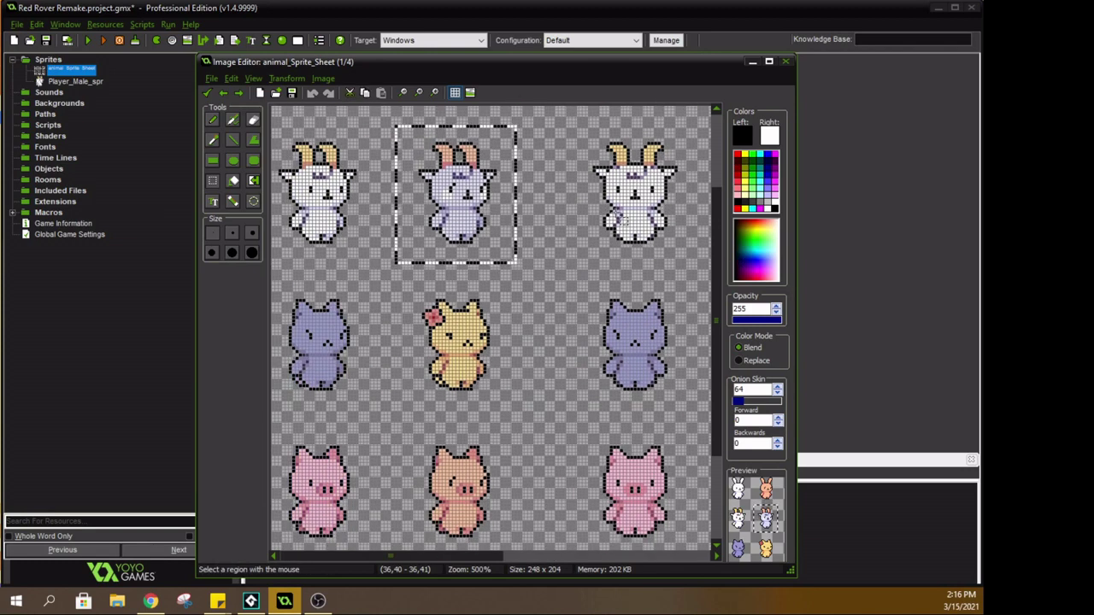
{"action": "left_click_drag", "start_coordinate": [278, 115], "coordinate": [373, 253]}
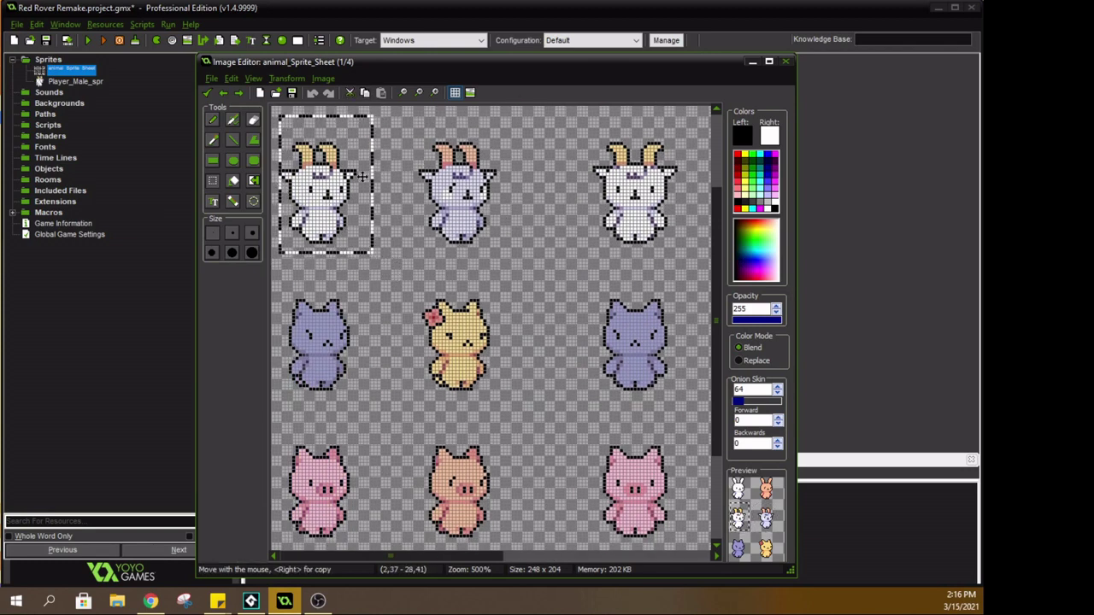
{"action": "left_click_drag", "start_coordinate": [357, 163], "coordinate": [353, 160]}
{"action": "key", "text": "ctrl+z"}
{"action": "left_click", "coordinate": [423, 195]}
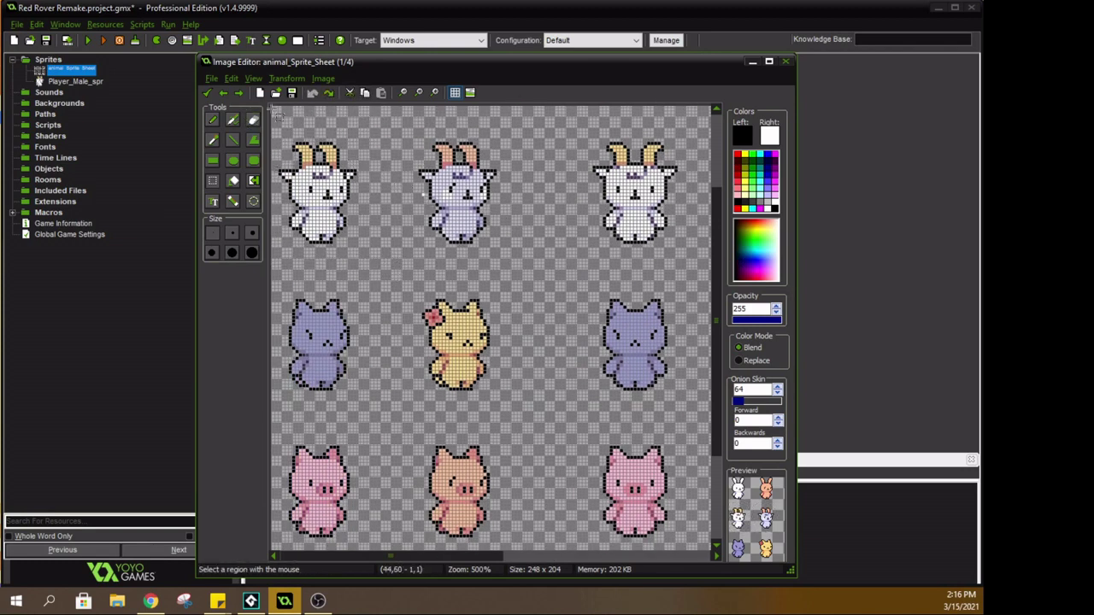
Select and copy the first white goat in the sheet's first frame, then close the image and sprite editors.
{"action": "left_click_drag", "start_coordinate": [276, 113], "coordinate": [367, 263]}
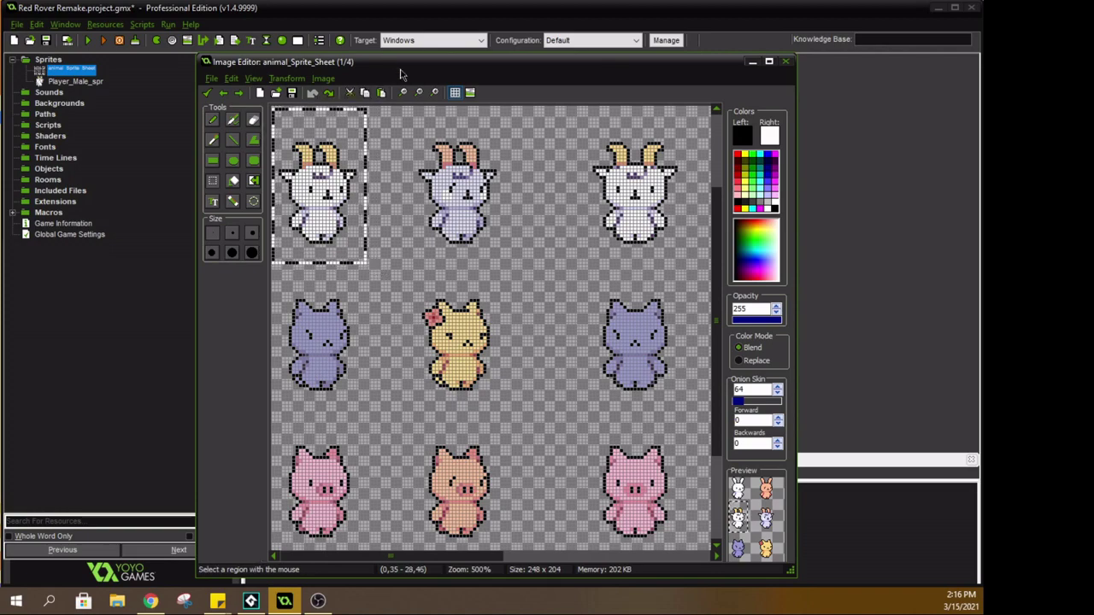
{"action": "left_click_drag", "start_coordinate": [399, 64], "coordinate": [373, 410]}
{"action": "left_click", "coordinate": [181, 437]}
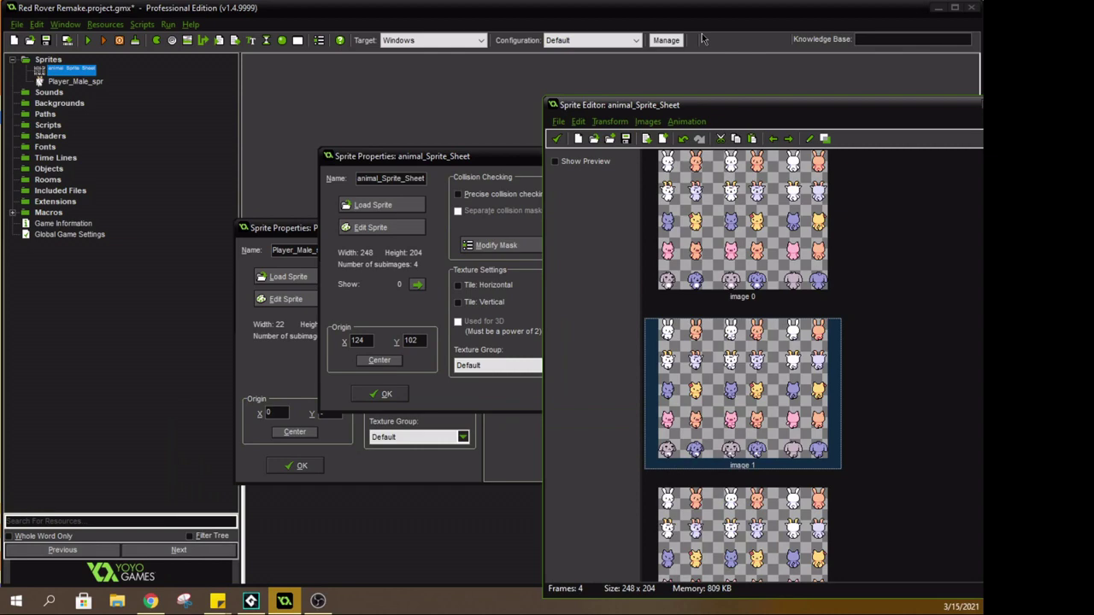
{"action": "left_click", "coordinate": [556, 138]}
Paste the copied goat into Player_Male_spr as a second subimage, keeping the original size and placing it in the center, and confirm the sprite.
{"action": "left_click_drag", "start_coordinate": [459, 157], "coordinate": [635, 115]}
{"action": "left_click", "coordinate": [340, 249]}
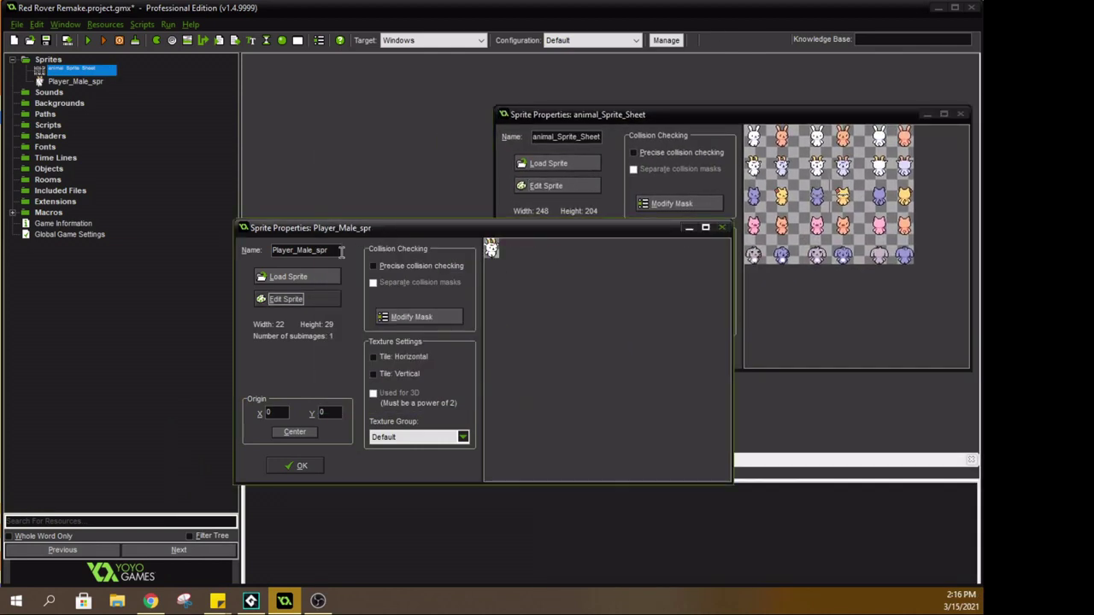
{"action": "left_click", "coordinate": [309, 301]}
{"action": "left_click_drag", "start_coordinate": [713, 108], "coordinate": [446, 174]}
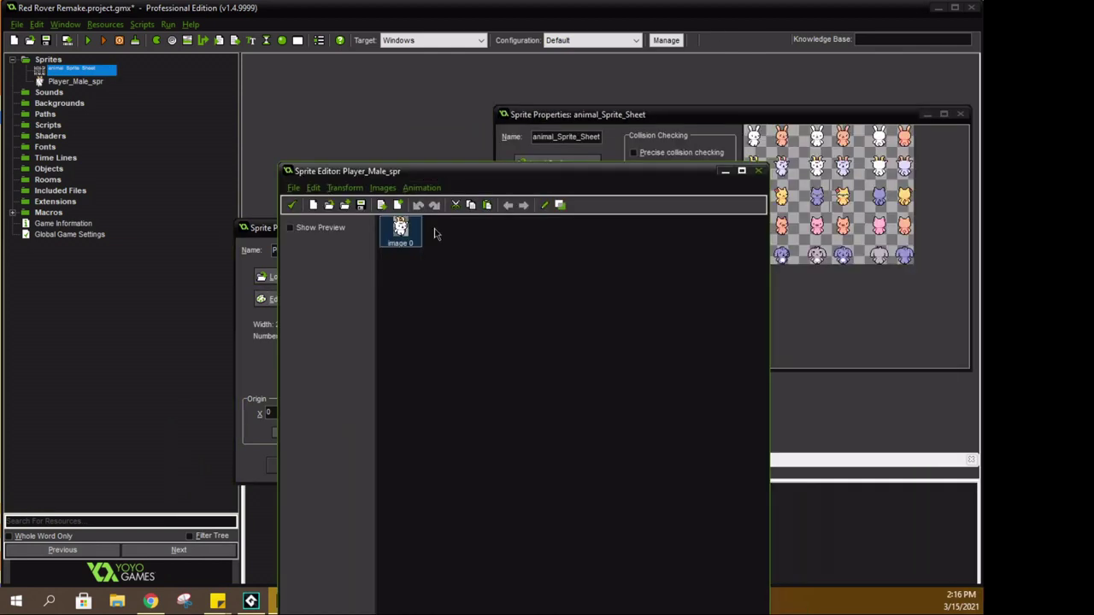
{"action": "left_click", "coordinate": [487, 206]}
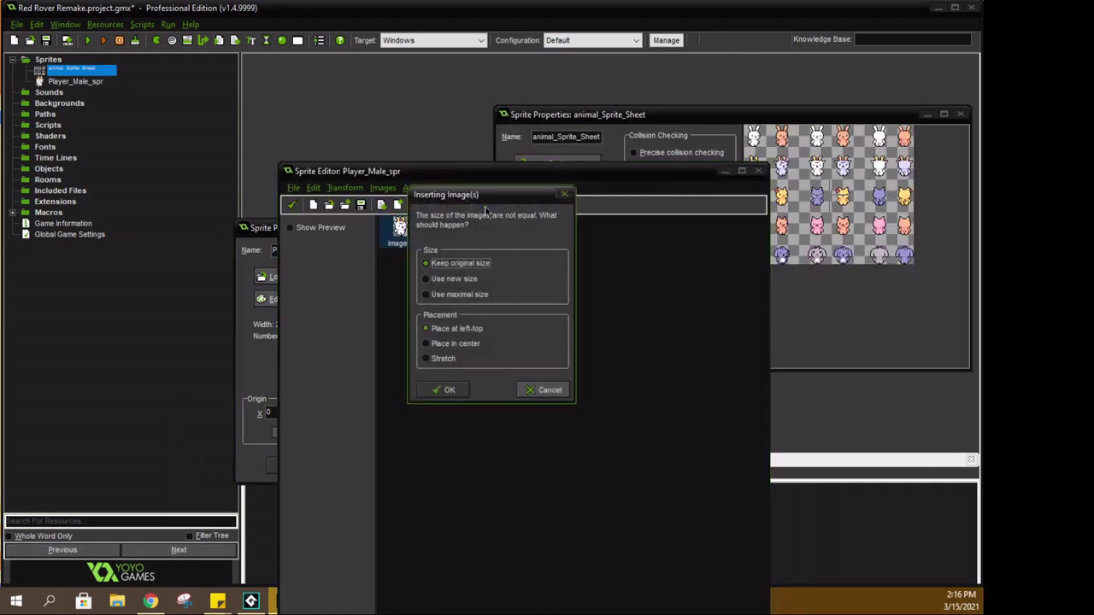
{"action": "left_click", "coordinate": [430, 346]}
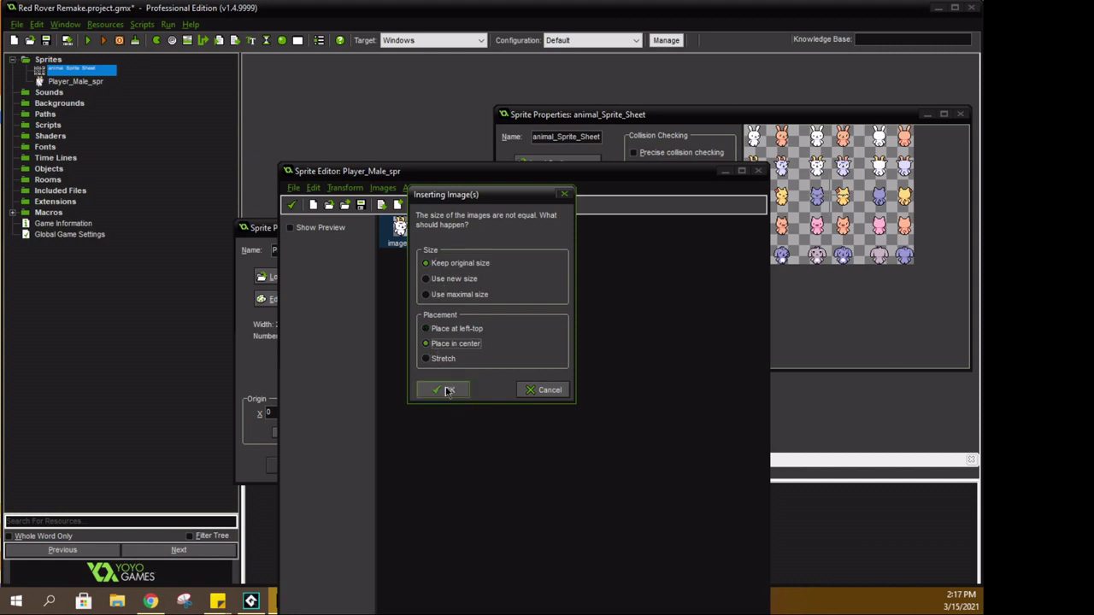
{"action": "left_click", "coordinate": [449, 390]}
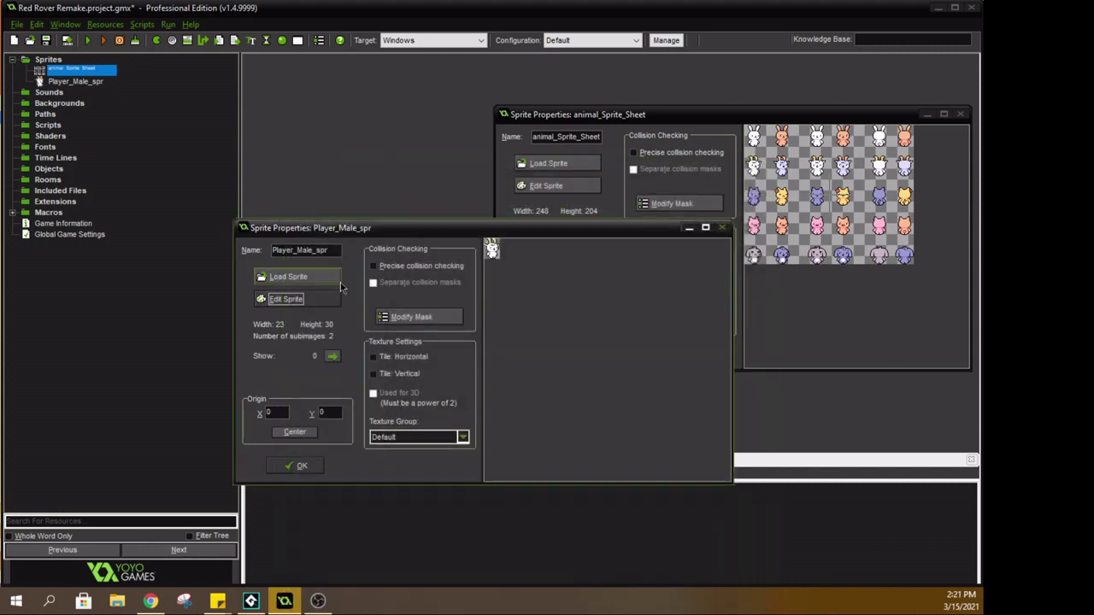
{"action": "left_click", "coordinate": [299, 465]}
Look through animal_Sprite_Sheet's subimages and view the second frame in the Image Editor, then close both editors.
{"action": "left_click_drag", "start_coordinate": [753, 113], "coordinate": [585, 131]}
{"action": "left_click", "coordinate": [369, 201]}
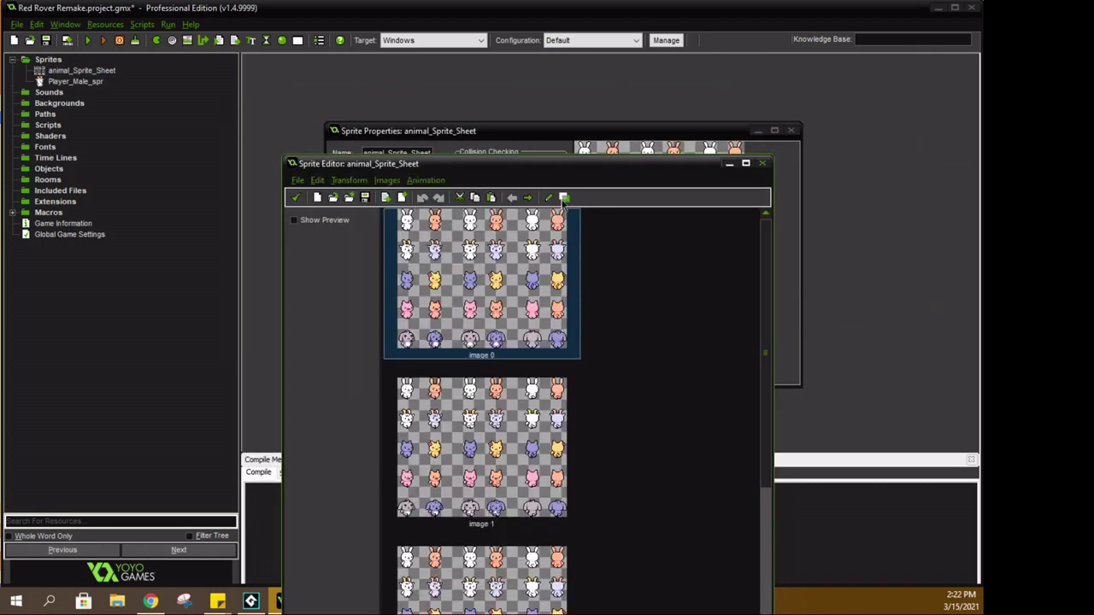
{"action": "scroll", "coordinate": [480, 309], "scroll_direction": "down", "scroll_amount": 3}
{"action": "scroll", "coordinate": [476, 299], "scroll_direction": "up", "scroll_amount": 3}
{"action": "double_click", "coordinate": [480, 434]}
{"action": "left_click_drag", "start_coordinate": [469, 414], "coordinate": [586, 220]}
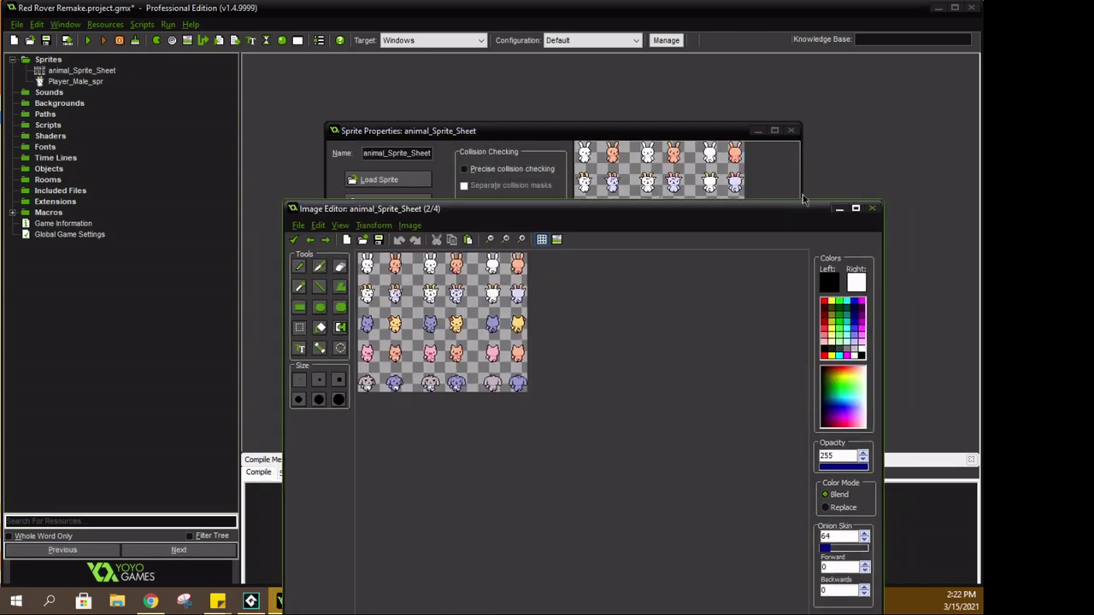
{"action": "left_click", "coordinate": [872, 208]}
{"action": "left_click_drag", "start_coordinate": [731, 169], "coordinate": [778, 152]}
{"action": "scroll", "coordinate": [500, 312], "scroll_direction": "down", "scroll_amount": 3}
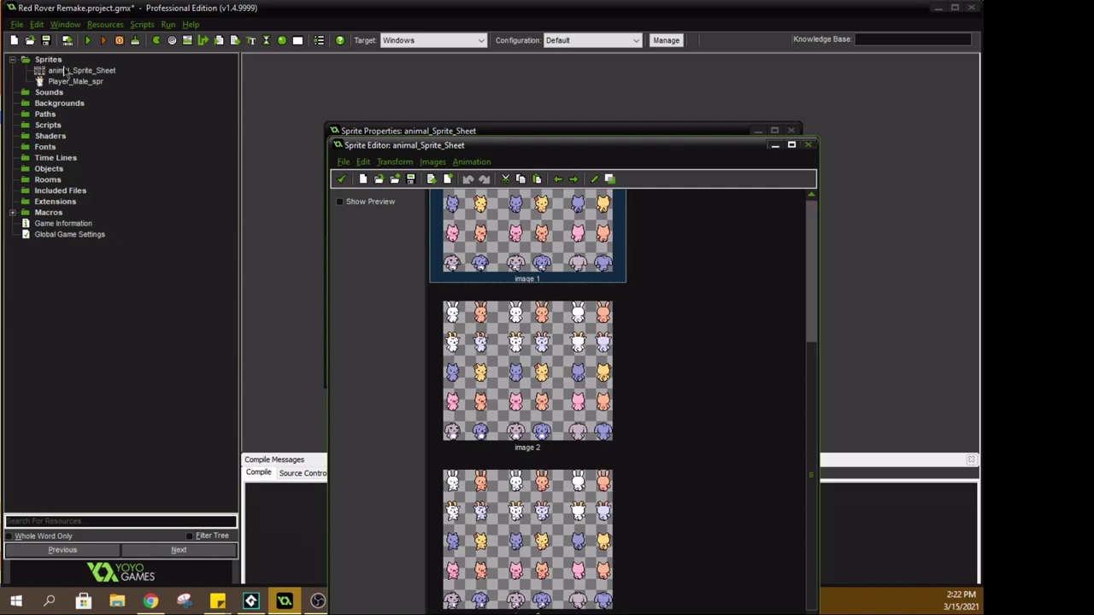
{"action": "left_click", "coordinate": [810, 147]}
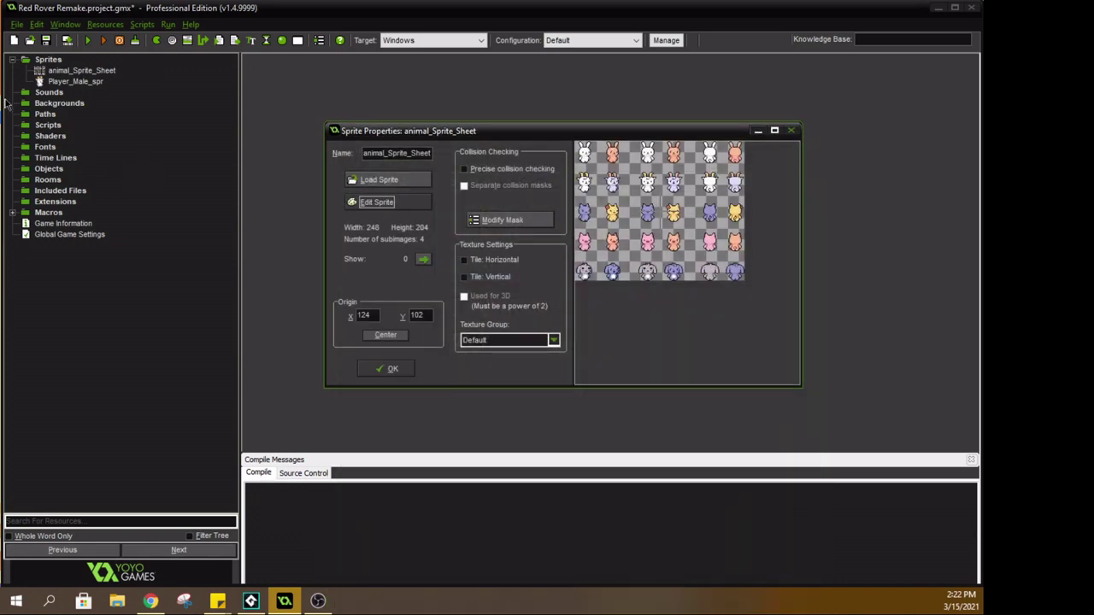
Open the properties of Player_Male_spr and rename the sprite as Player_Male_spr_right.
{"action": "left_click", "coordinate": [71, 82]}
{"action": "double_click", "coordinate": [71, 81]}
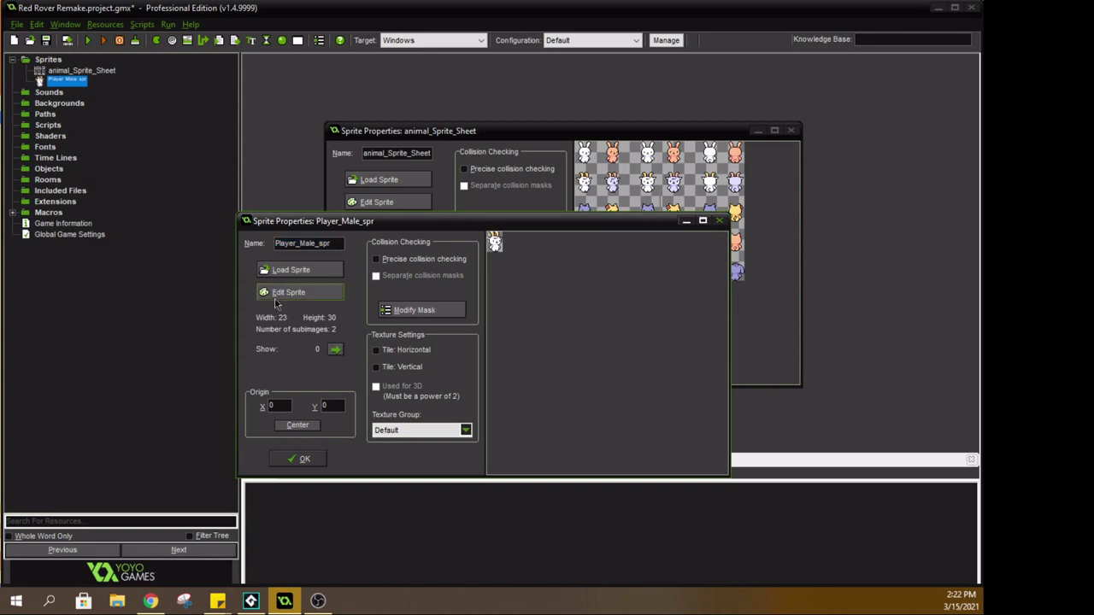
{"action": "type", "text": "_right"}
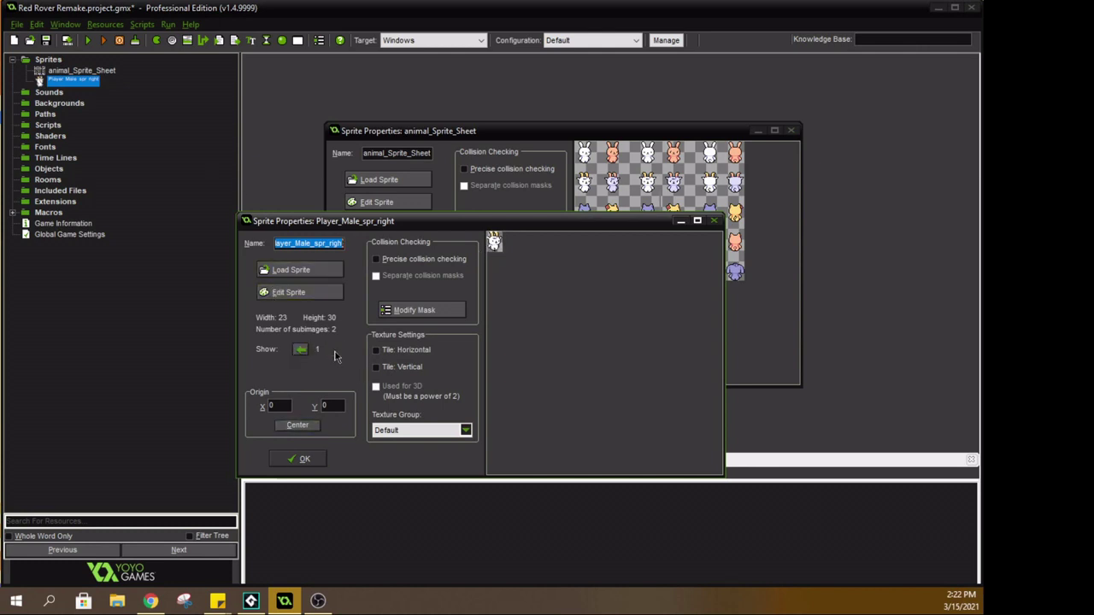
Copy the entire first subimage of Player_Male_spr_right and paste it into the sprite as a third subimage.
{"action": "left_click", "coordinate": [279, 292]}
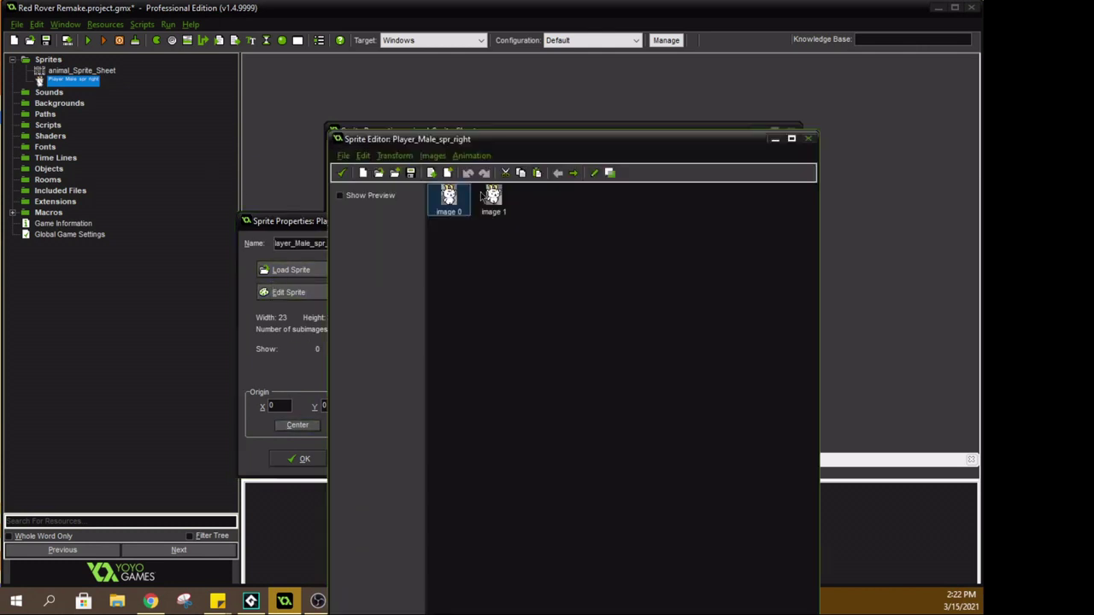
{"action": "key", "text": "alt+Tab"}
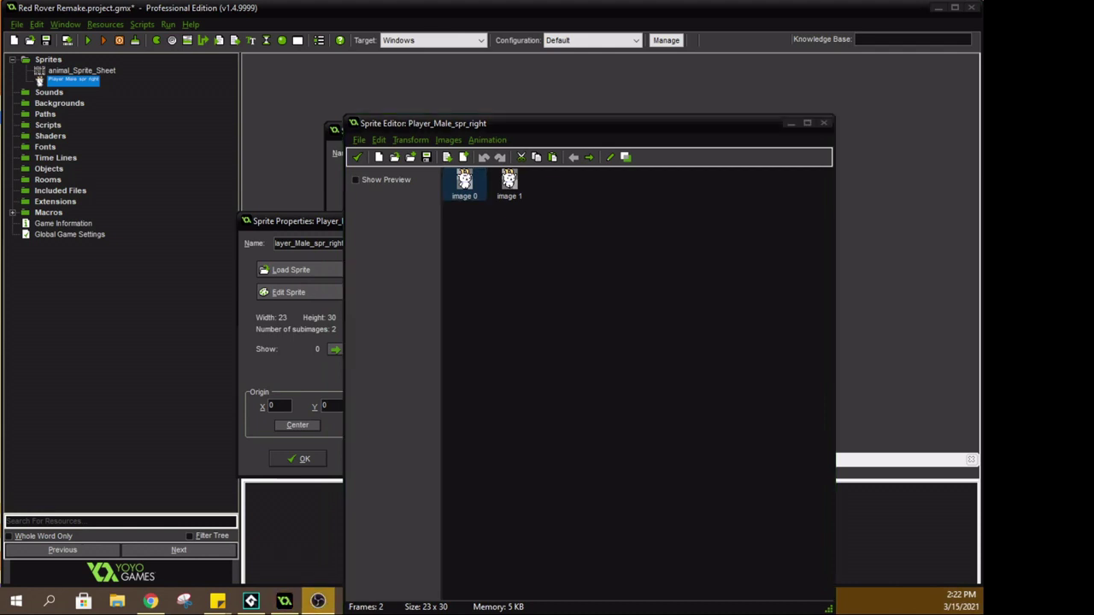
{"action": "key", "text": "alt+Tab"}
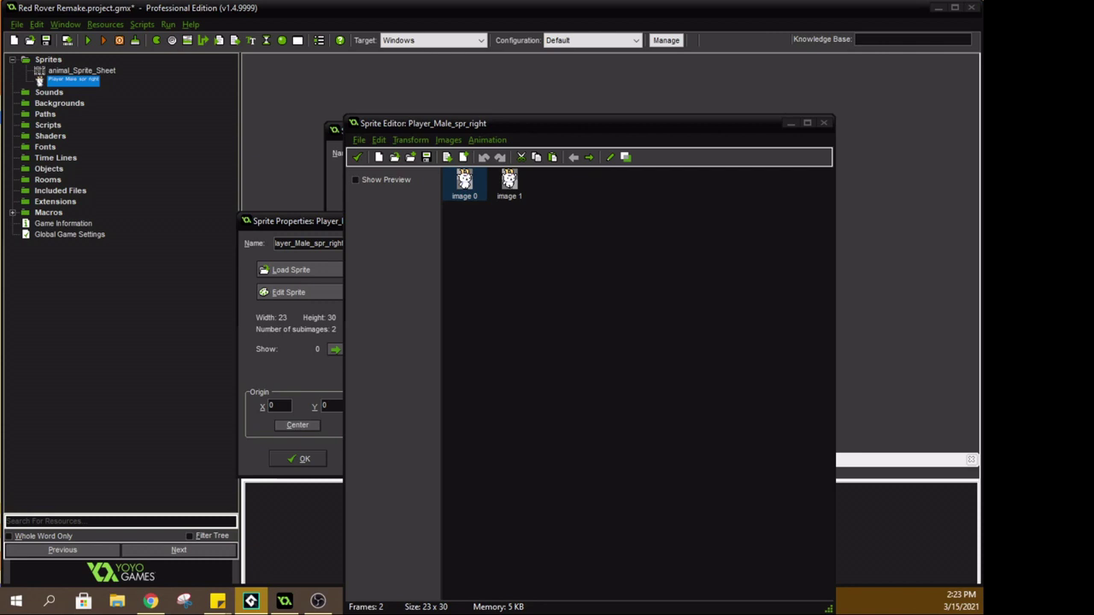
{"action": "left_click_drag", "start_coordinate": [475, 128], "coordinate": [445, 119]}
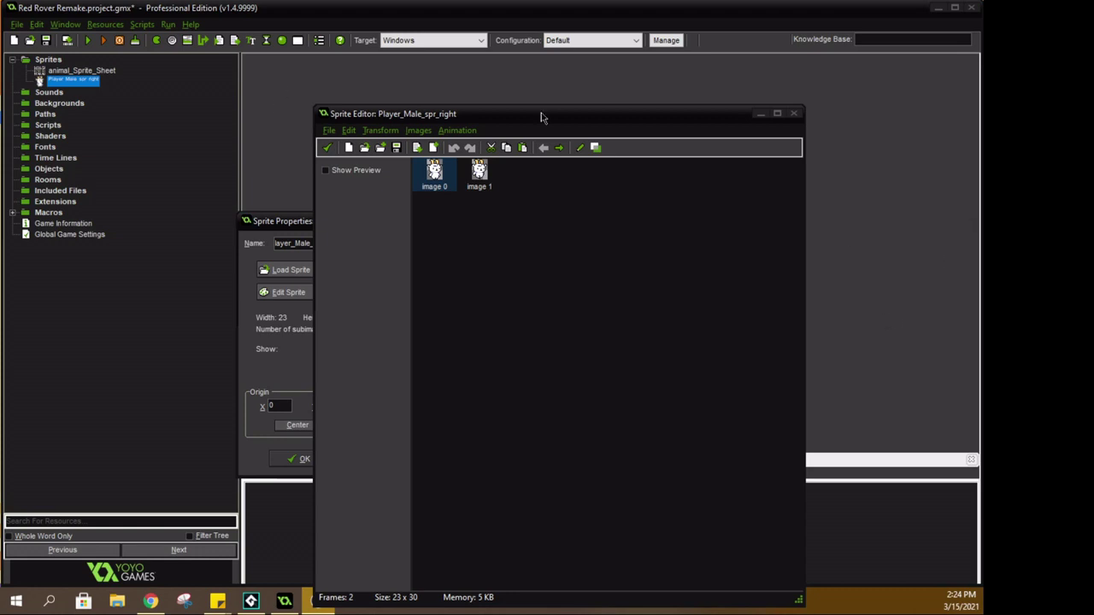
{"action": "left_click_drag", "start_coordinate": [541, 117], "coordinate": [422, 171]}
{"action": "double_click", "coordinate": [308, 213]}
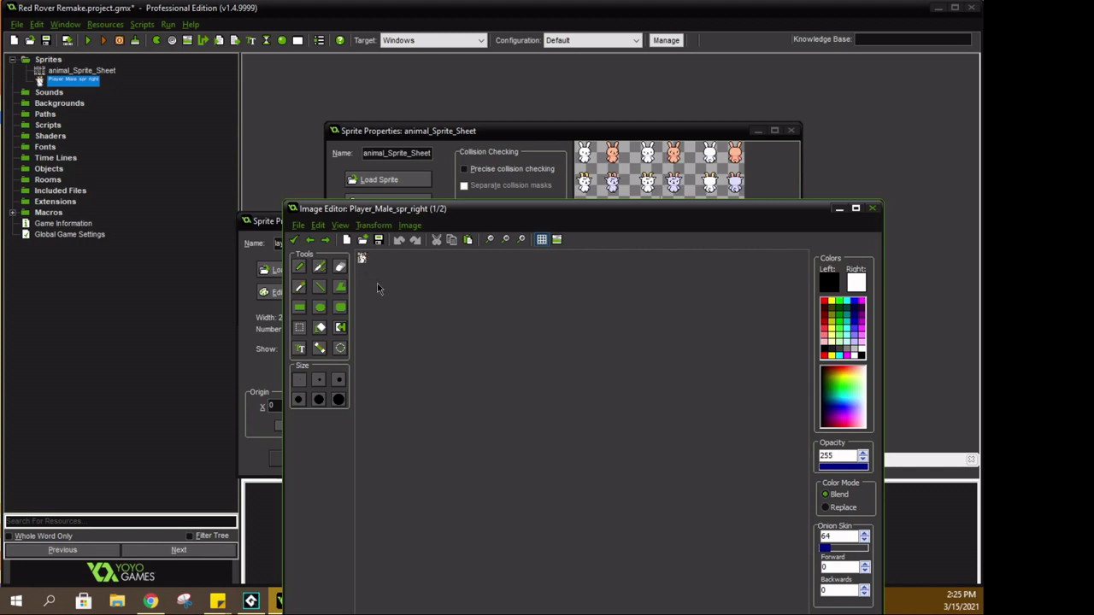
{"action": "scroll", "coordinate": [377, 283], "scroll_direction": "up", "scroll_amount": 3}
{"action": "scroll", "coordinate": [516, 466], "scroll_direction": "up", "scroll_amount": 1}
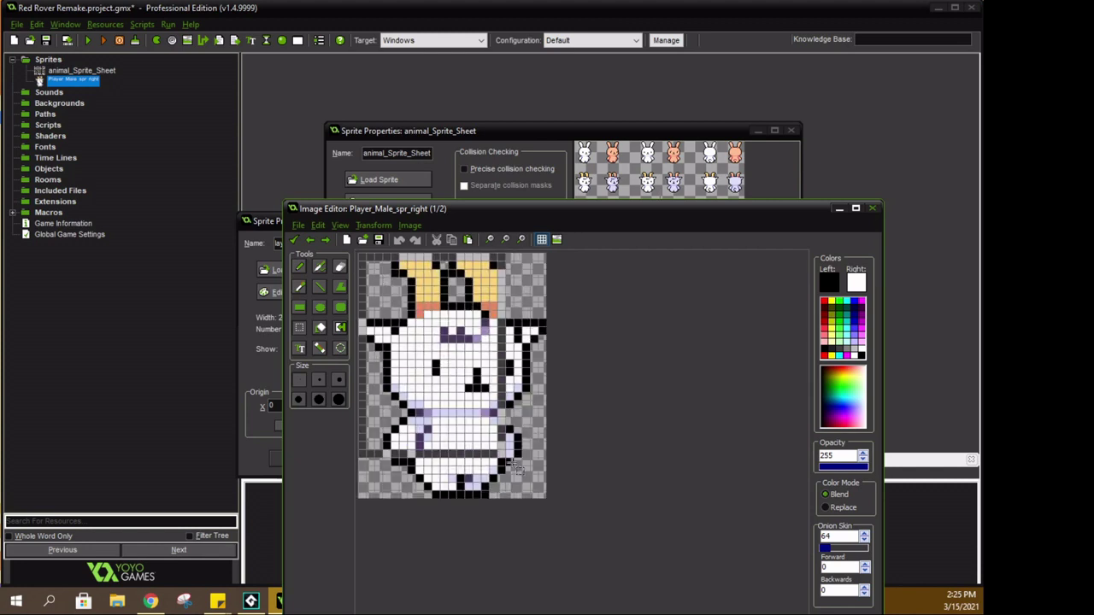
{"action": "key", "text": "ctrl+a"}
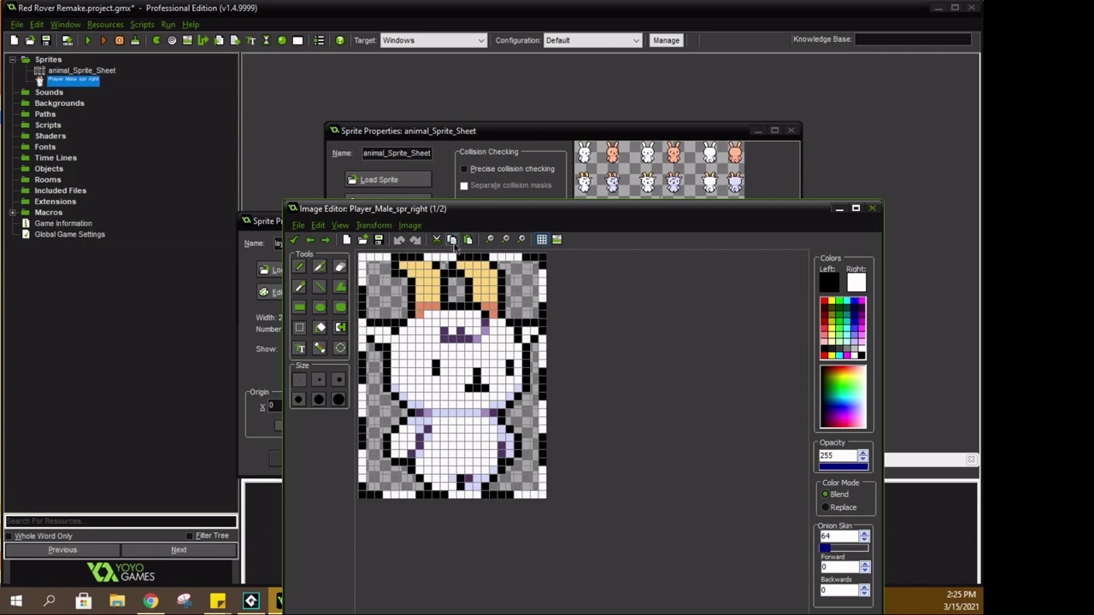
{"action": "left_click", "coordinate": [293, 239]}
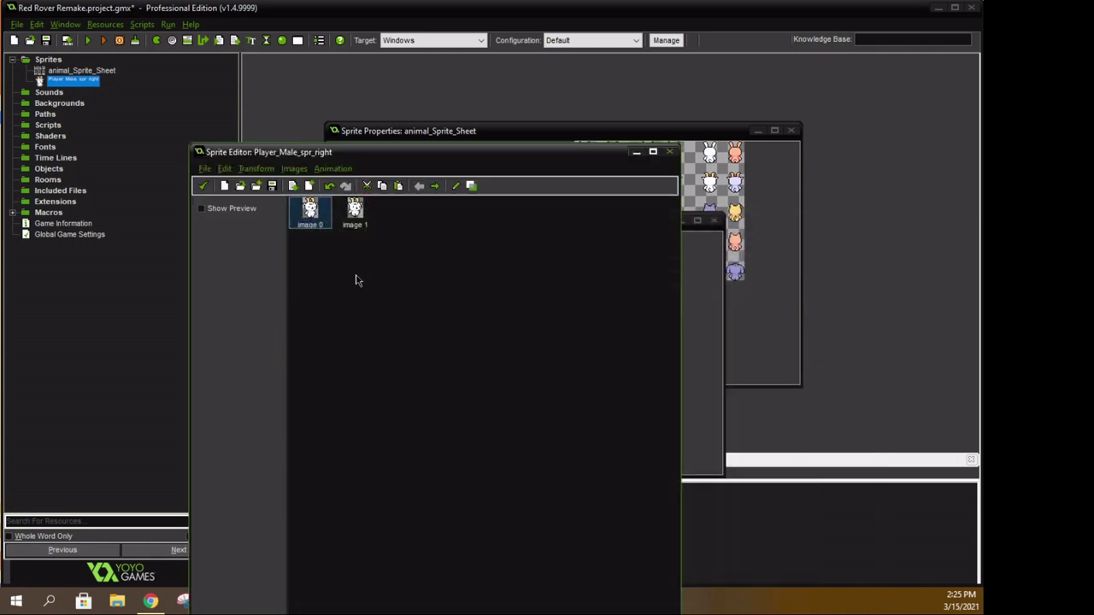
{"action": "left_click", "coordinate": [399, 186]}
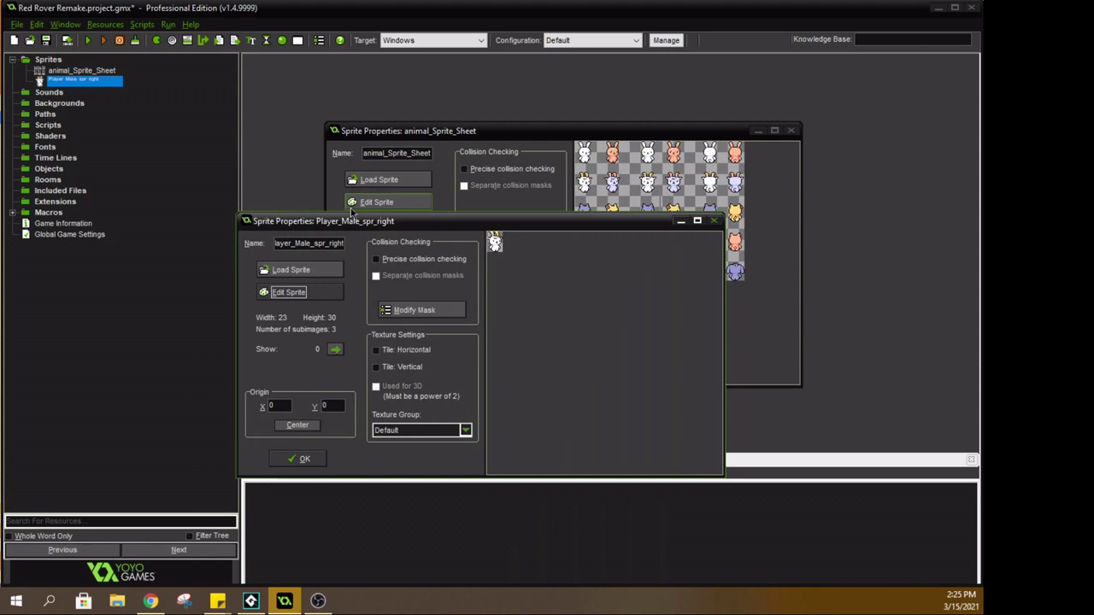
Step forward and back through Player_Male_spr_right's subimages in the properties preview.
{"action": "left_click_drag", "start_coordinate": [352, 222], "coordinate": [358, 250]}
{"action": "left_click", "coordinate": [340, 377]}
{"action": "left_click", "coordinate": [340, 378]}
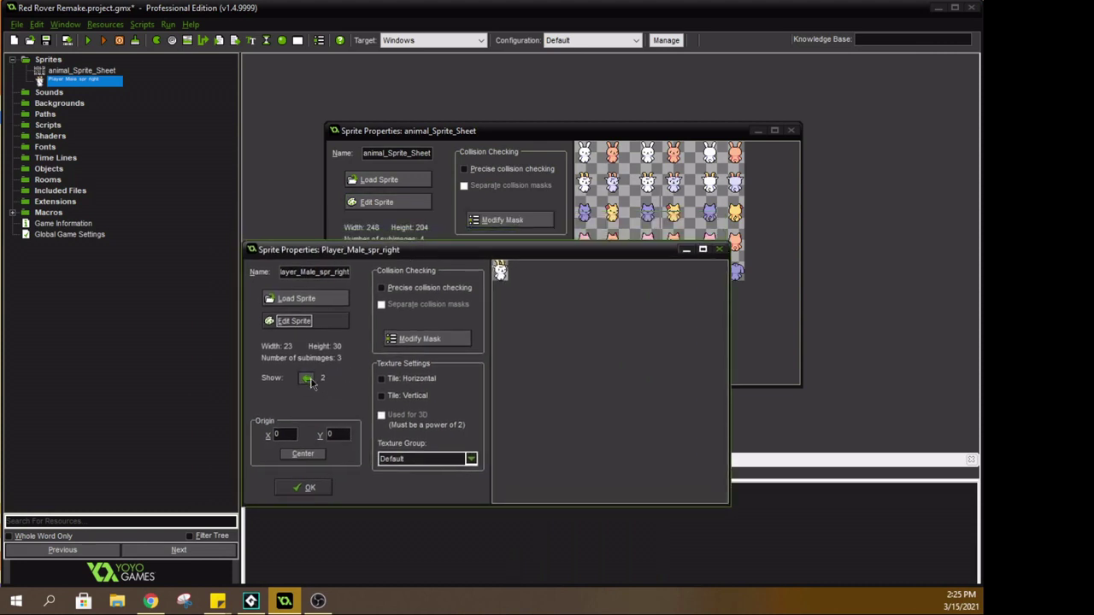
{"action": "left_click", "coordinate": [306, 378]}
{"action": "left_click", "coordinate": [306, 378]}
Preview animal_Sprite_Sheet's frames up to the last one and open its fourth subimage in the Image Editor.
{"action": "left_click_drag", "start_coordinate": [480, 246], "coordinate": [539, 444]}
{"action": "left_click_drag", "start_coordinate": [686, 132], "coordinate": [644, 138]}
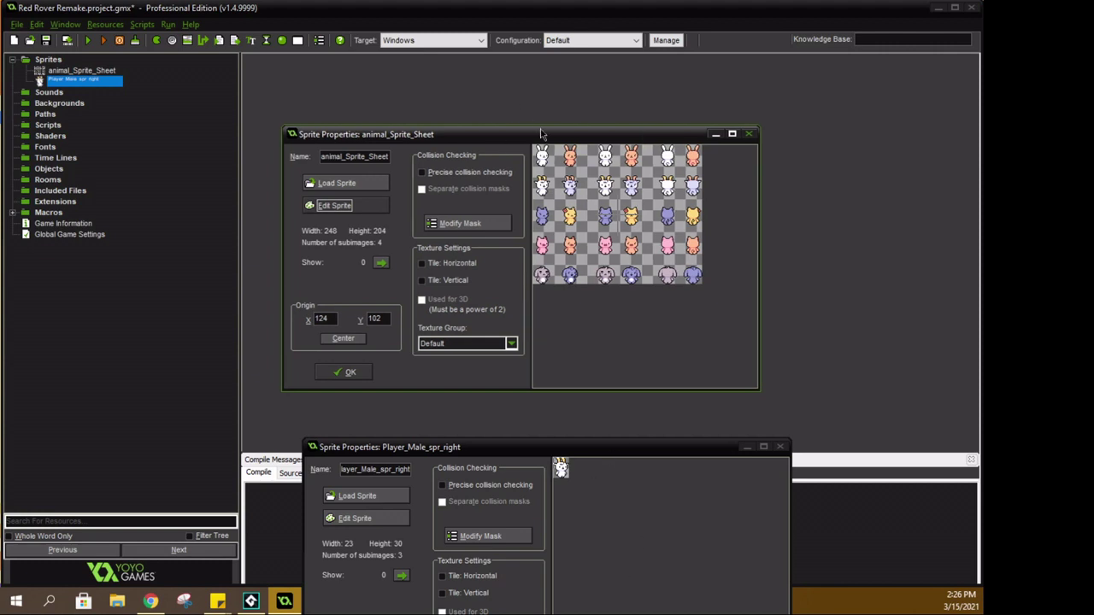
{"action": "left_click_drag", "start_coordinate": [543, 136], "coordinate": [545, 182]}
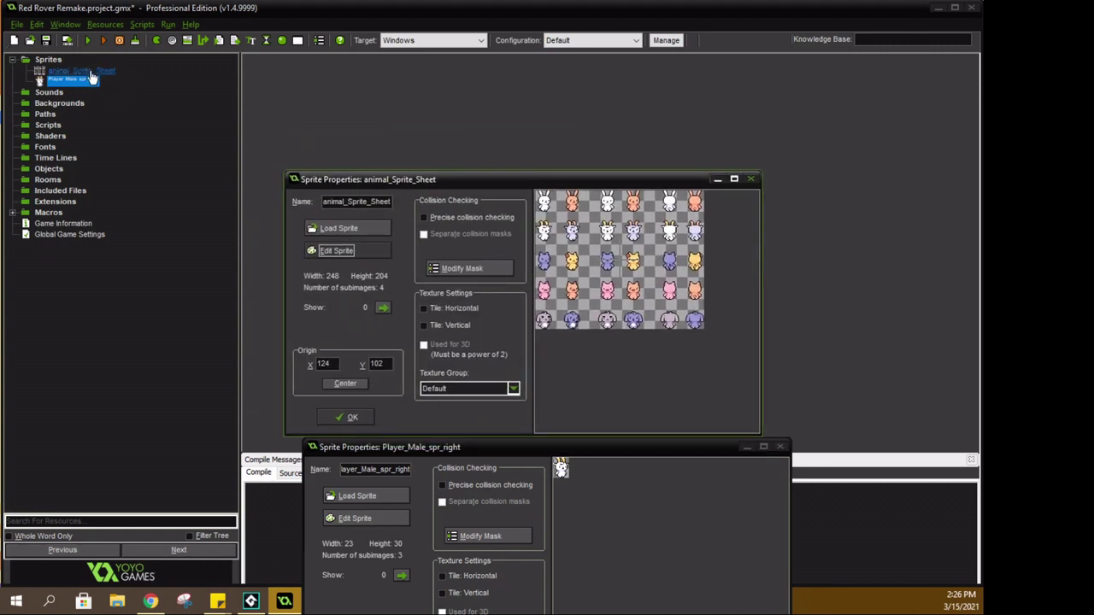
{"action": "left_click", "coordinate": [383, 308]}
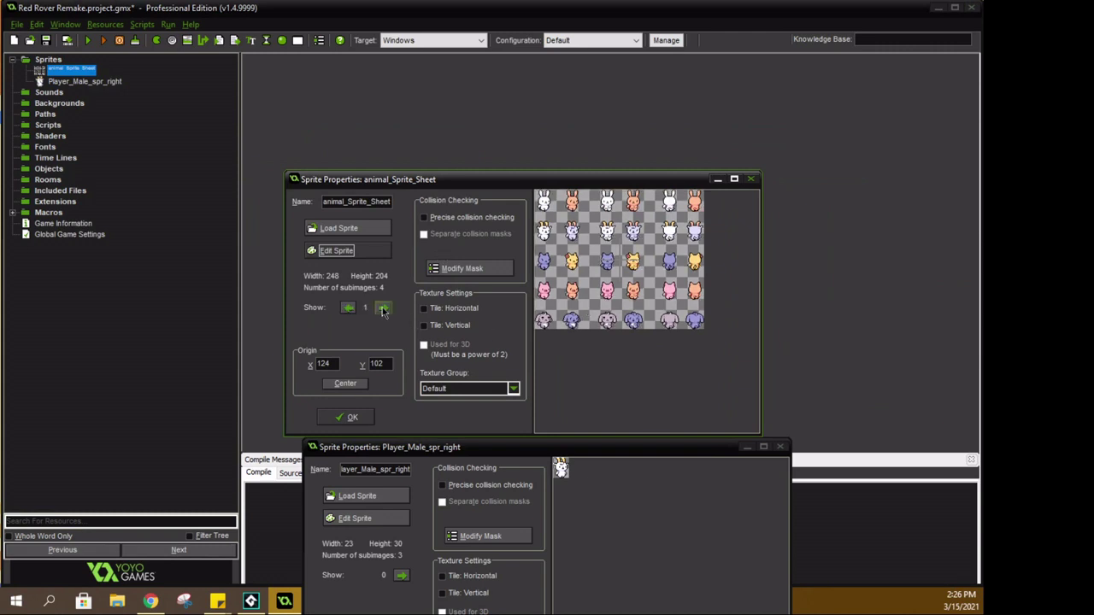
{"action": "left_click", "coordinate": [383, 308]}
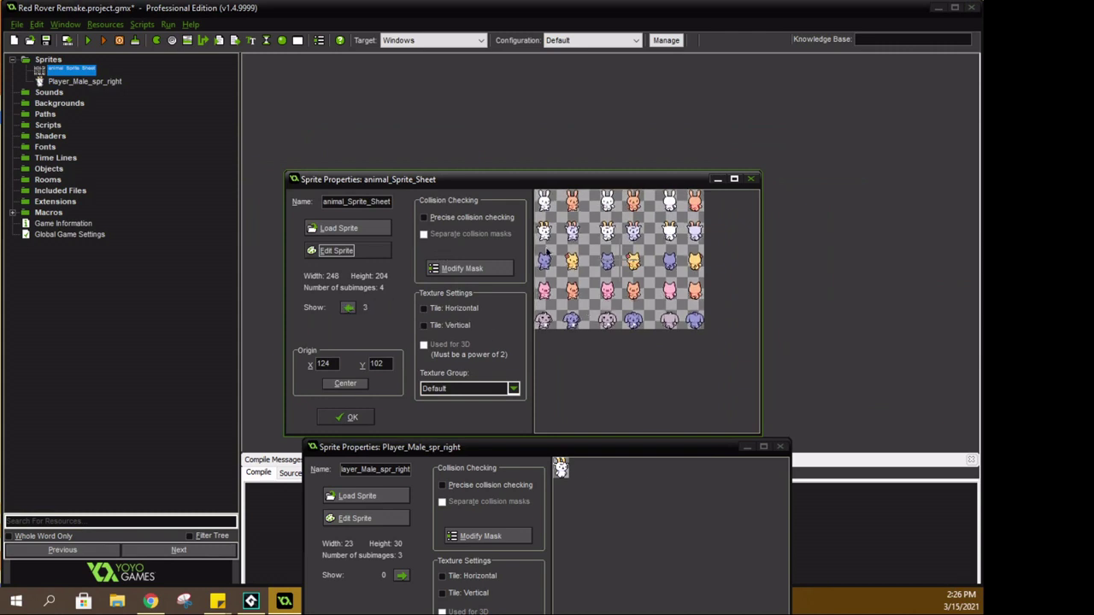
{"action": "left_click", "coordinate": [338, 251]}
{"action": "scroll", "coordinate": [300, 572], "scroll_direction": "down", "scroll_amount": 5}
{"action": "double_click", "coordinate": [394, 564]}
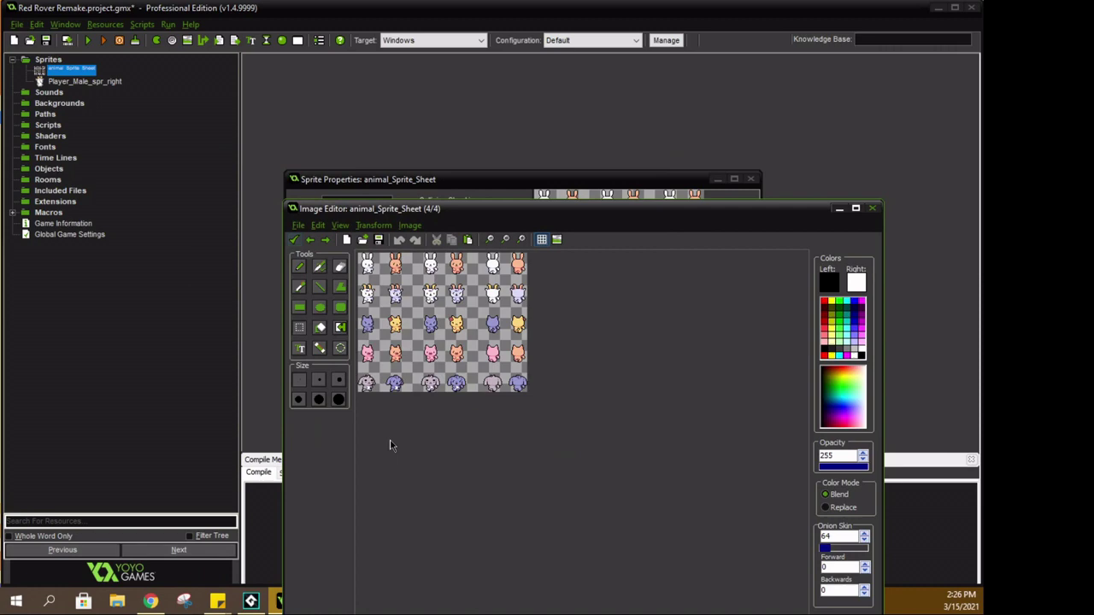
Select and copy the first white goat in the sheet's fourth frame, then close the image and sprite editors.
{"action": "scroll", "coordinate": [438, 318], "scroll_direction": "up", "scroll_amount": 5}
{"action": "middle_click_drag", "start_coordinate": [516, 428], "coordinate": [819, 272]}
{"action": "middle_click_drag", "start_coordinate": [534, 359], "coordinate": [551, 421]}
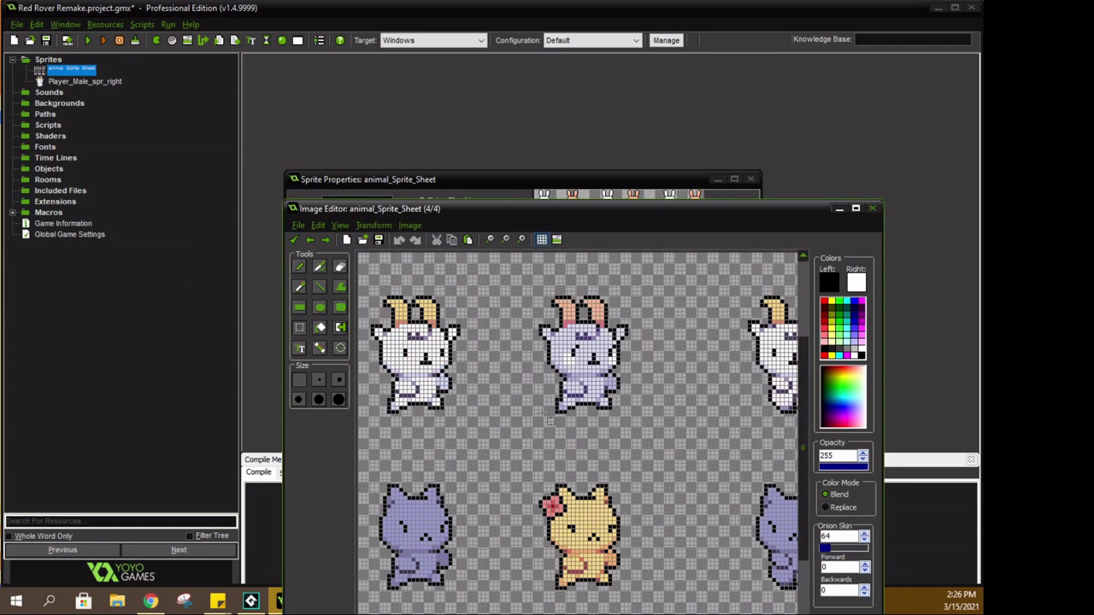
{"action": "left_click_drag", "start_coordinate": [368, 272], "coordinate": [486, 429]}
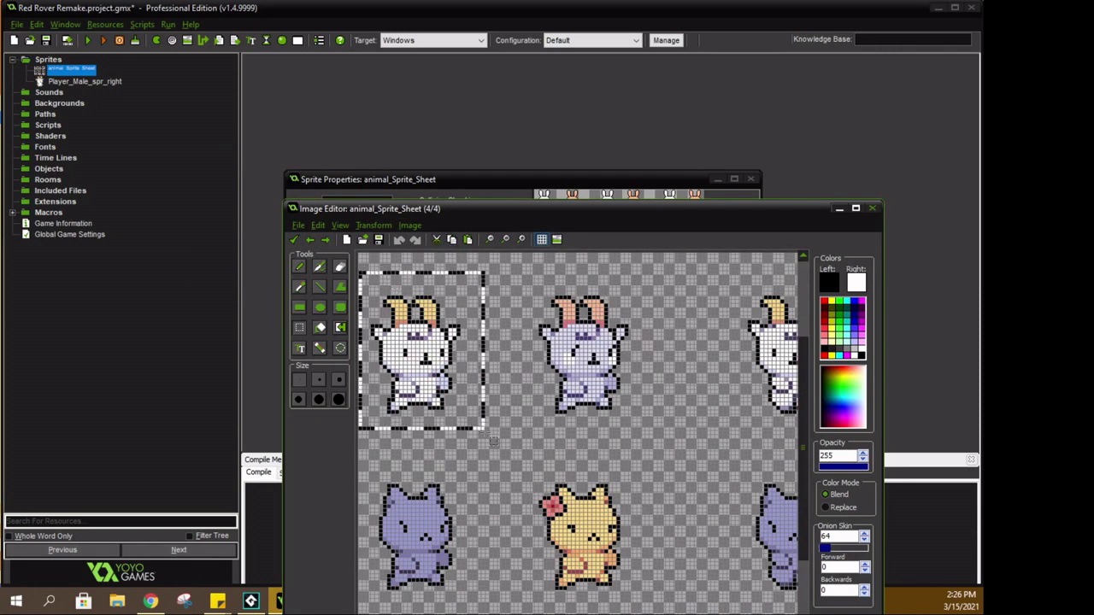
{"action": "left_click_drag", "start_coordinate": [455, 210], "coordinate": [345, 354]}
{"action": "left_click", "coordinate": [186, 385]}
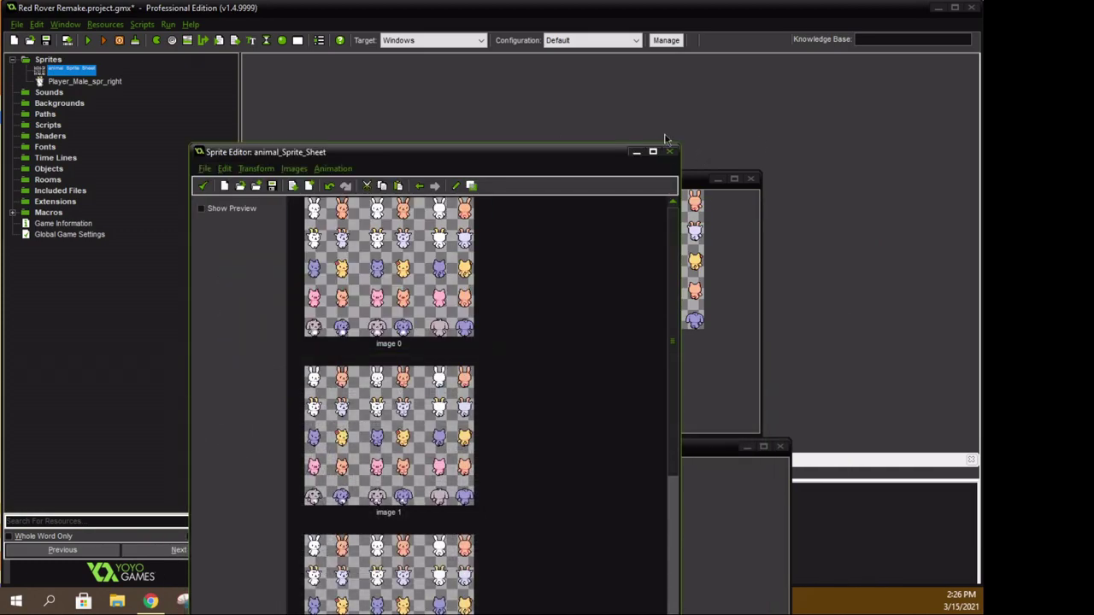
{"action": "left_click", "coordinate": [669, 152]}
{"action": "left_click", "coordinate": [526, 322]}
Paste the copied goat into Player_Male_spr_right as a fourth subimage and confirm the sprite.
{"action": "left_click_drag", "start_coordinate": [526, 175], "coordinate": [536, 85]}
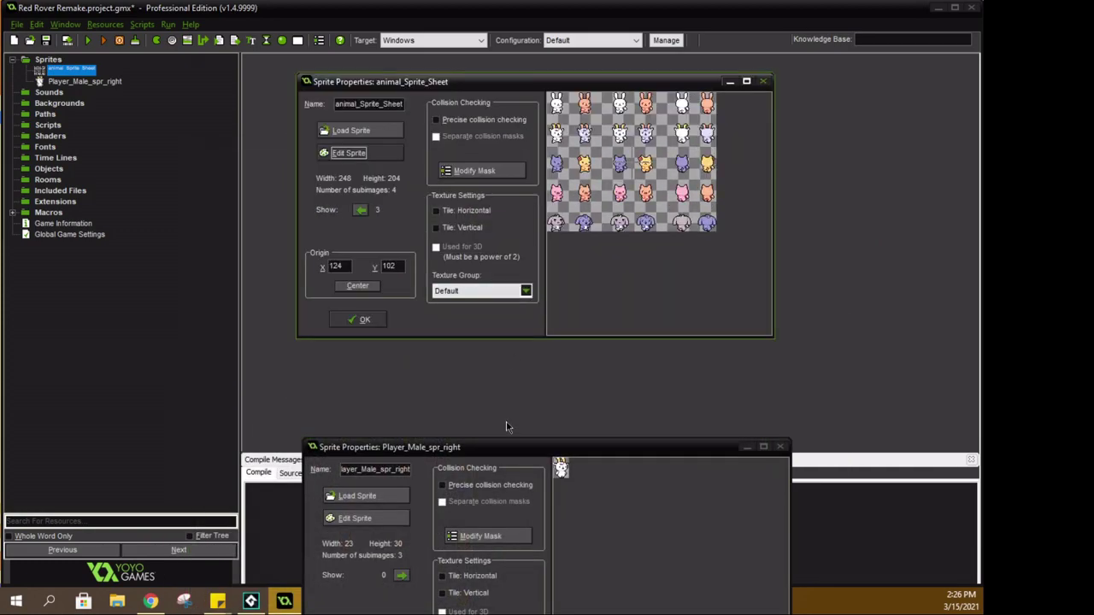
{"action": "left_click", "coordinate": [517, 448]}
{"action": "left_click_drag", "start_coordinate": [517, 452], "coordinate": [497, 163]}
{"action": "left_click", "coordinate": [341, 229]}
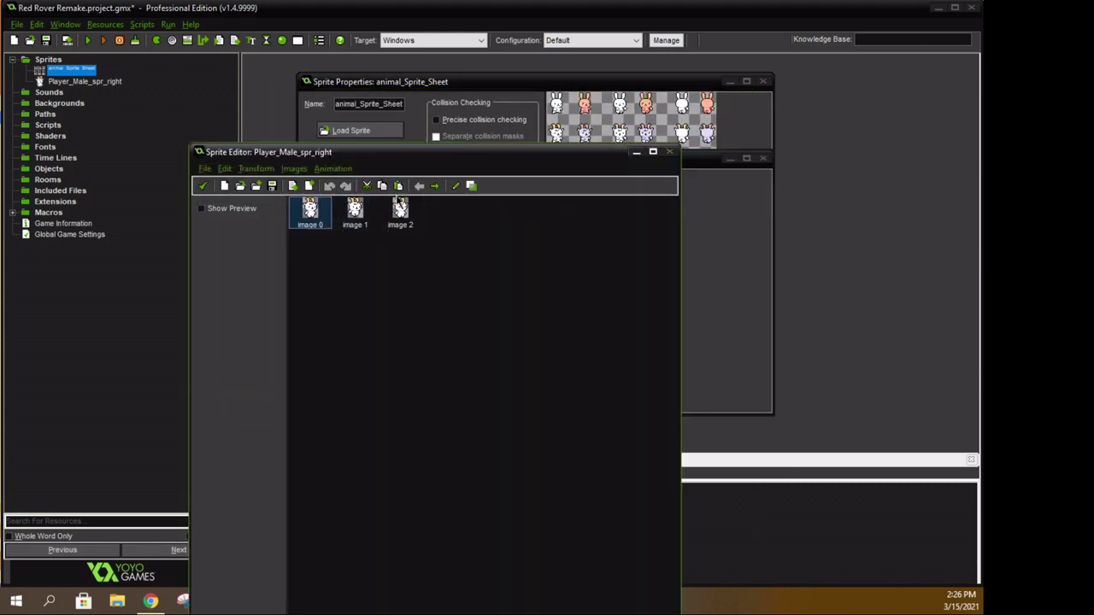
{"action": "left_click", "coordinate": [397, 188]}
{"action": "left_click", "coordinate": [452, 389]}
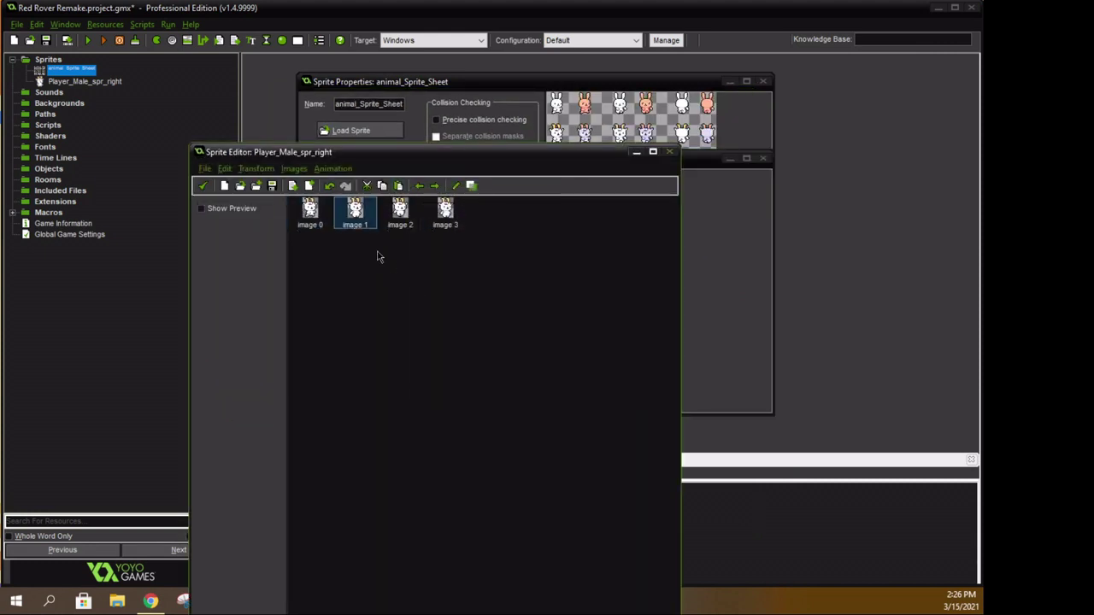
{"action": "left_click", "coordinate": [203, 187]}
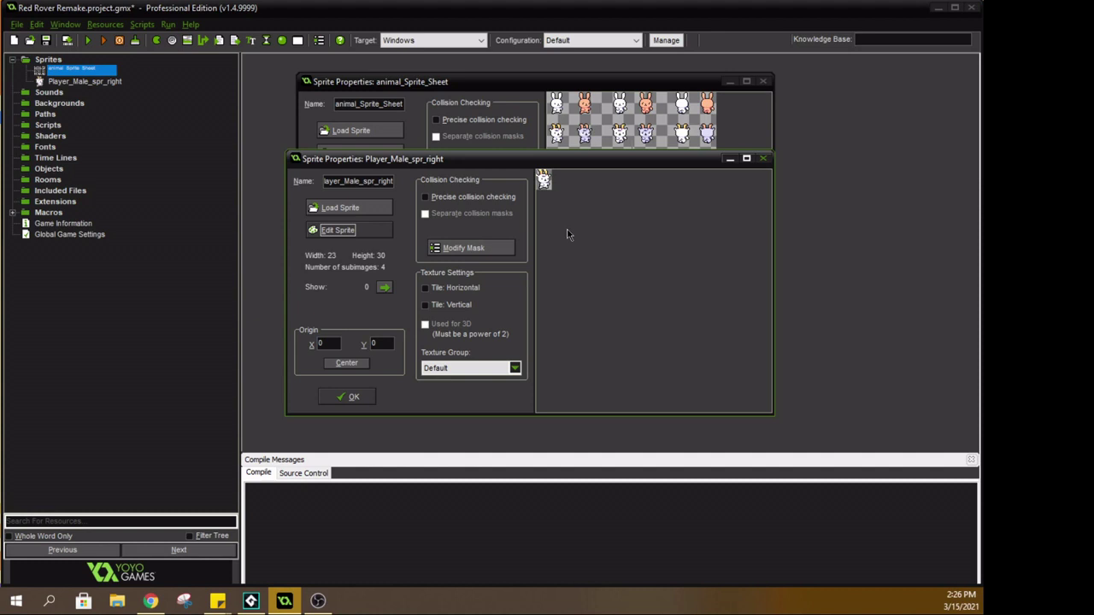
Preview all four subimages of Player_Male_spr_right up to the last one and back to the first.
{"action": "left_click", "coordinate": [384, 287]}
{"action": "left_click", "coordinate": [385, 287]}
{"action": "left_click", "coordinate": [385, 288]}
{"action": "left_click", "coordinate": [350, 287]}
{"action": "left_click", "coordinate": [350, 287]}
{"action": "left_click", "coordinate": [350, 287]}
Select the whole goat in Player_Male_spr_right's first subimage and move it slightly down, then open and confirm the second subimage.
{"action": "left_click", "coordinate": [336, 229]}
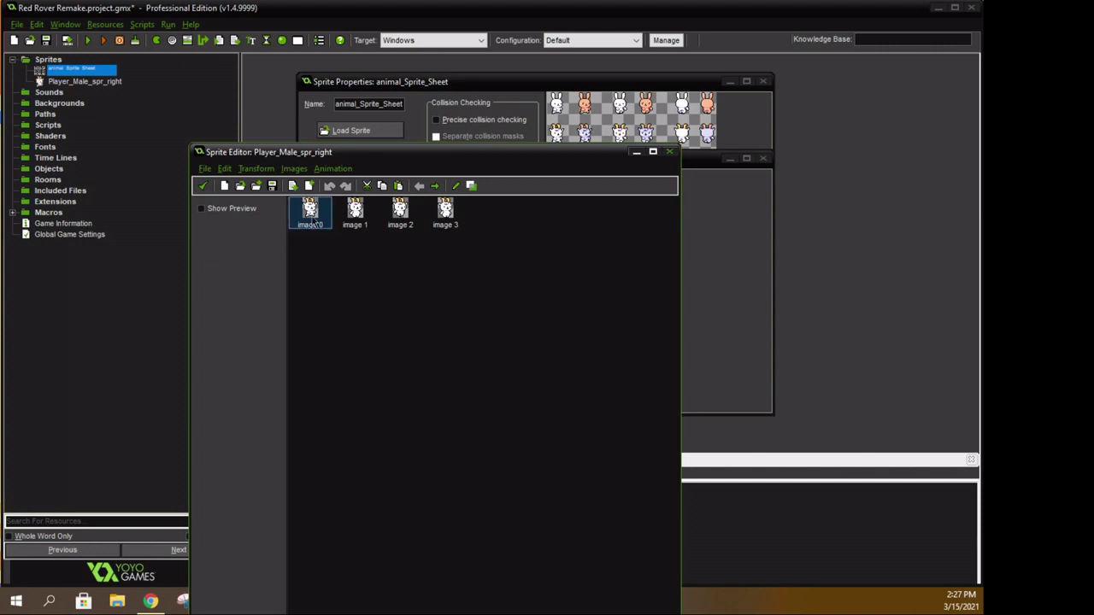
{"action": "double_click", "coordinate": [310, 214]}
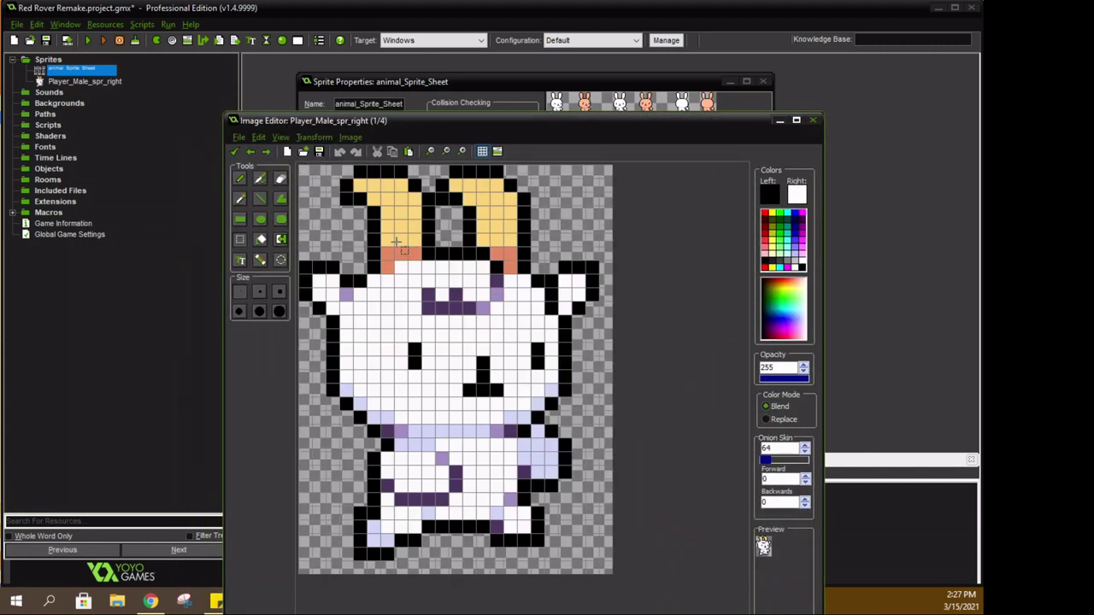
{"action": "left_click_drag", "start_coordinate": [605, 572], "coordinate": [264, 133]}
{"action": "left_click_drag", "start_coordinate": [448, 308], "coordinate": [443, 328]}
{"action": "left_click", "coordinate": [235, 153]}
{"action": "double_click", "coordinate": [354, 213]}
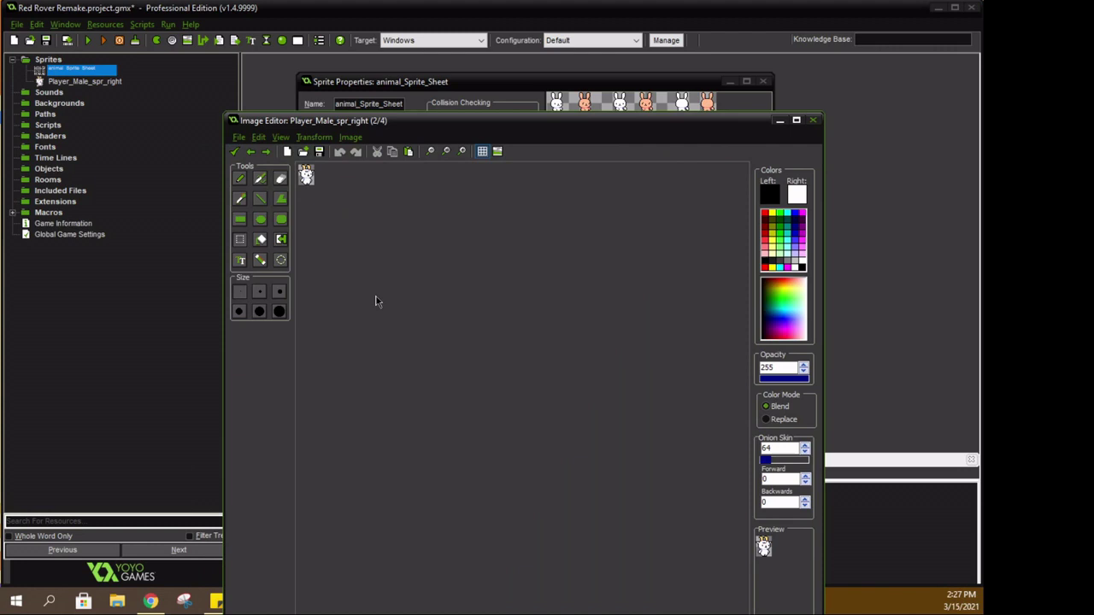
{"action": "left_click", "coordinate": [235, 151]}
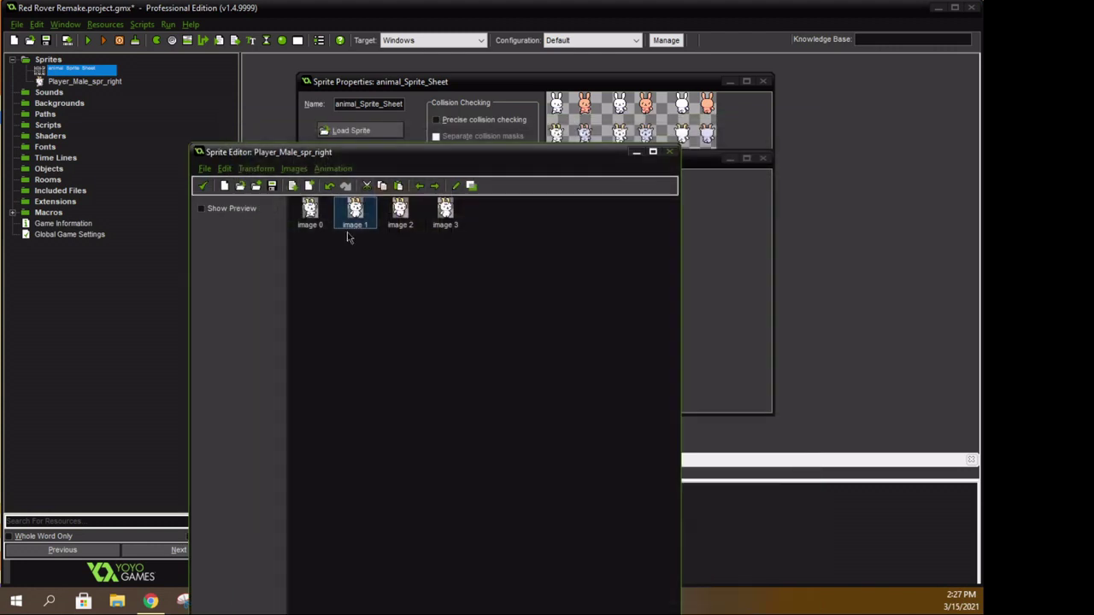
Move the goat slightly down in Player_Male_spr_right's third subimage, then open and confirm the fourth subimage.
{"action": "double_click", "coordinate": [398, 214]}
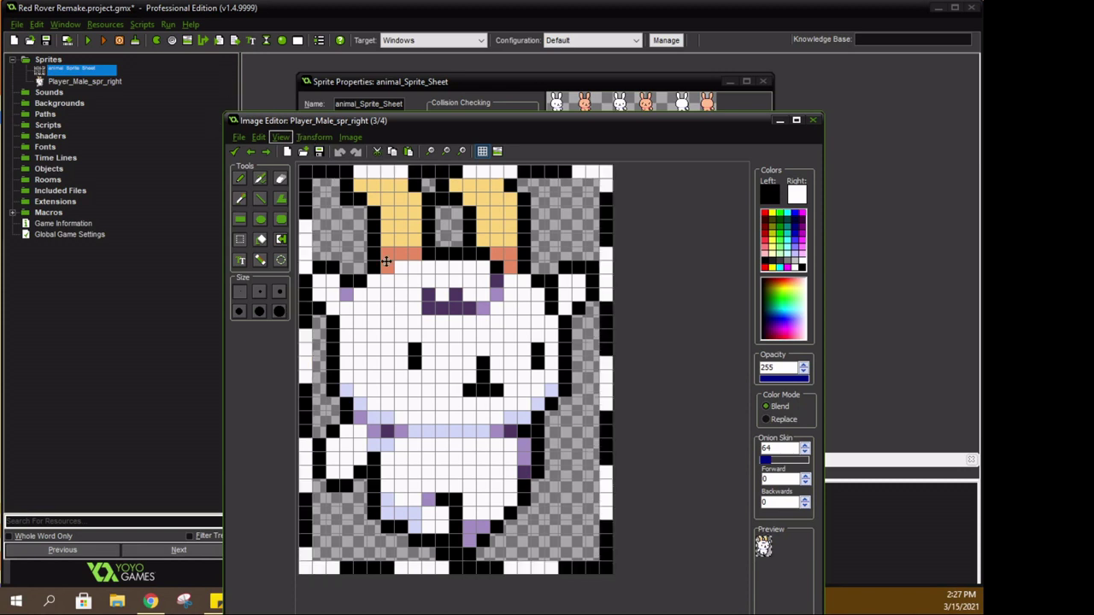
{"action": "left_click_drag", "start_coordinate": [444, 326], "coordinate": [442, 341]}
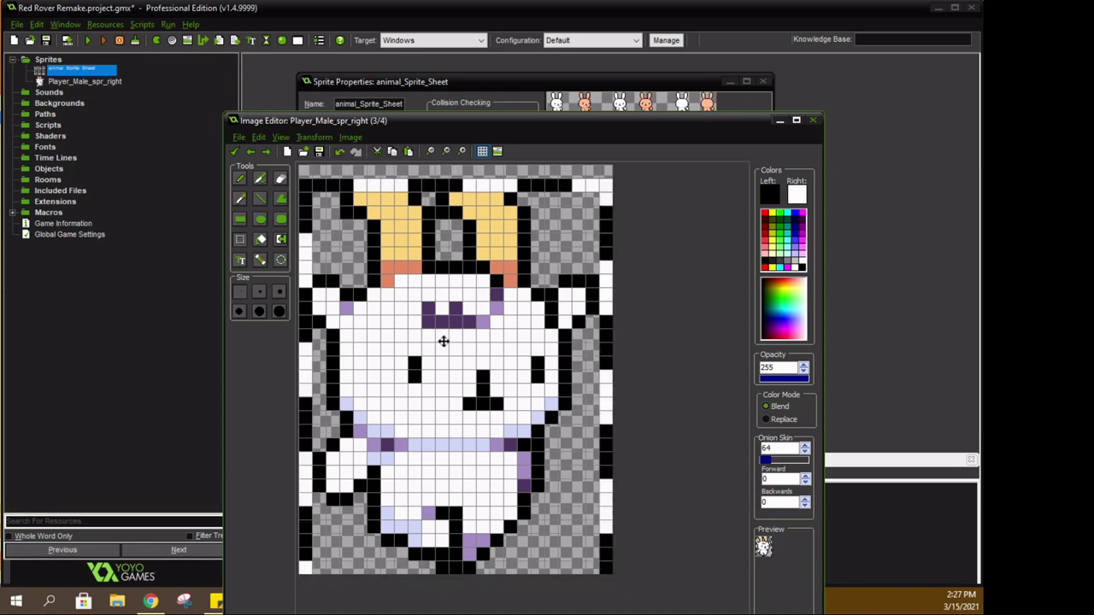
{"action": "left_click", "coordinate": [235, 151]}
{"action": "double_click", "coordinate": [446, 212]}
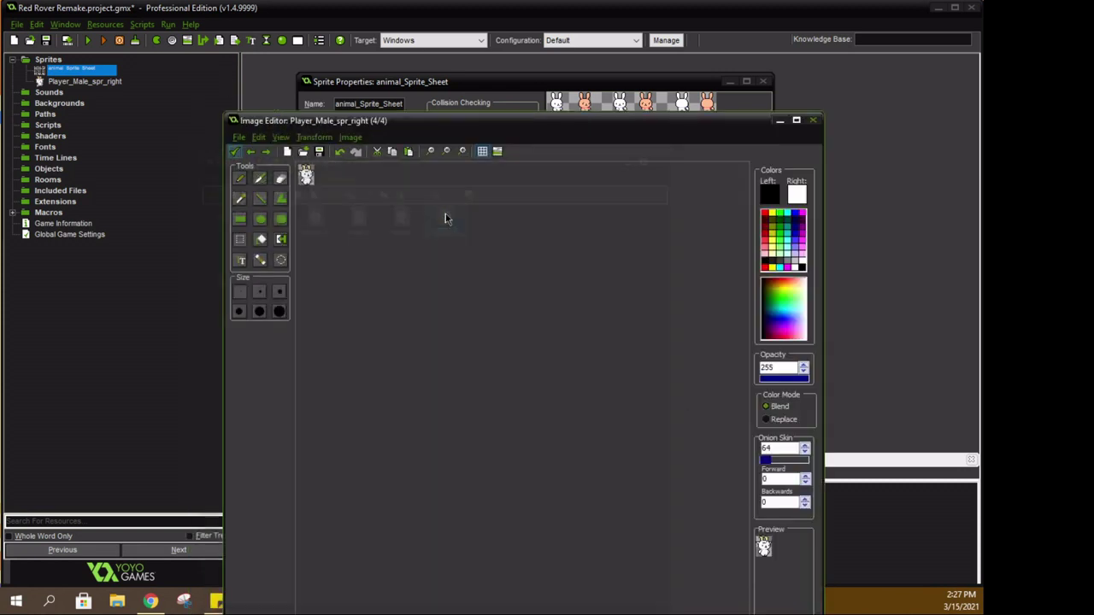
{"action": "left_click", "coordinate": [235, 151]}
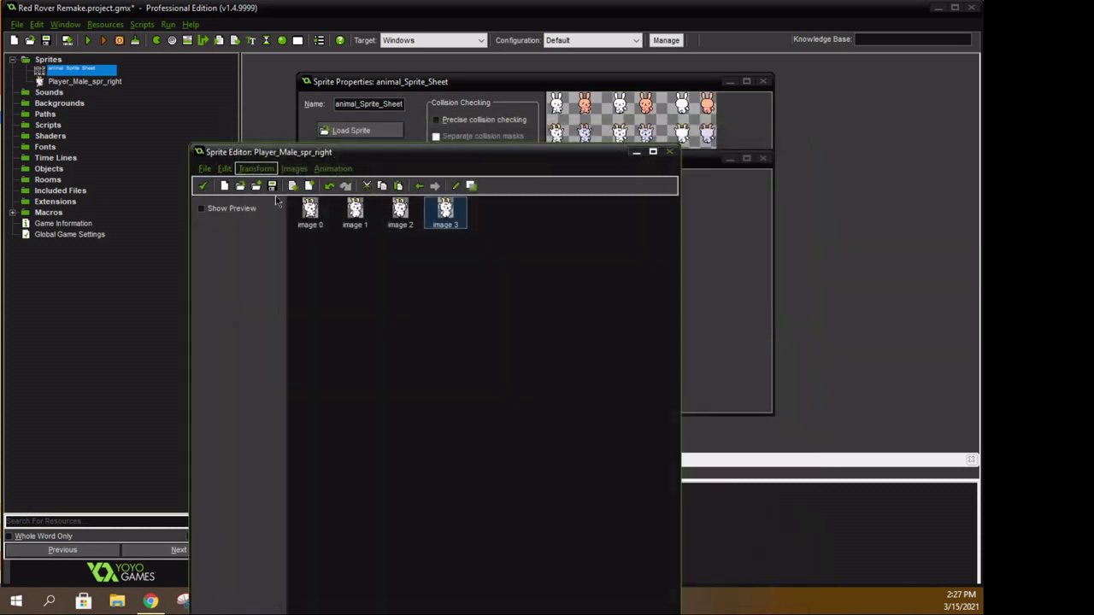
Preview Player_Male_spr_right's walking animation, then confirm the sprite edits and its properties.
{"action": "left_click", "coordinate": [201, 208]}
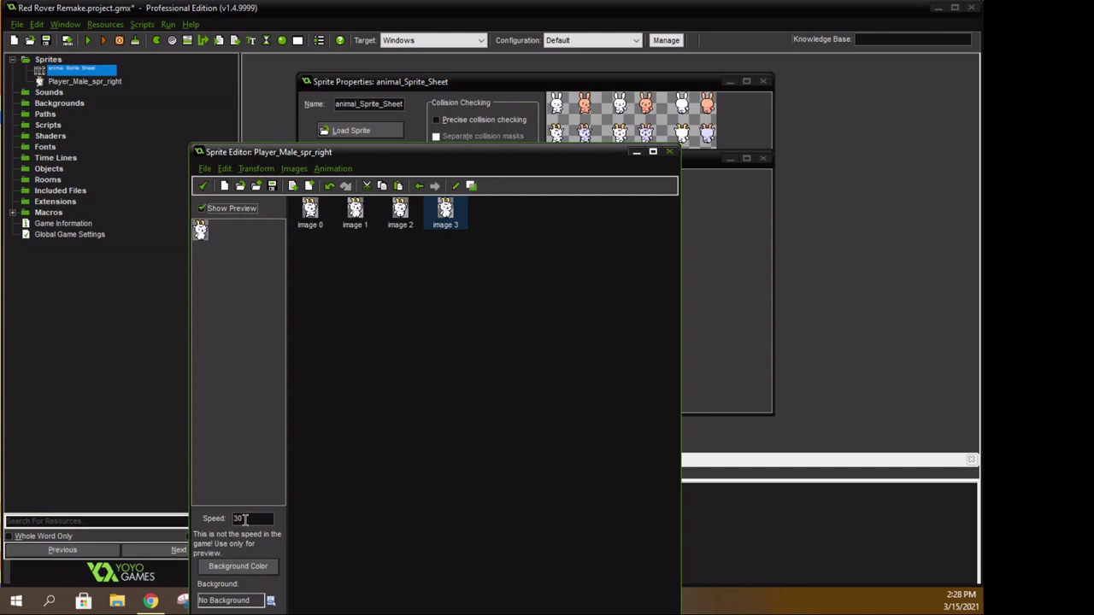
{"action": "left_click", "coordinate": [202, 186]}
{"action": "left_click", "coordinate": [357, 397]}
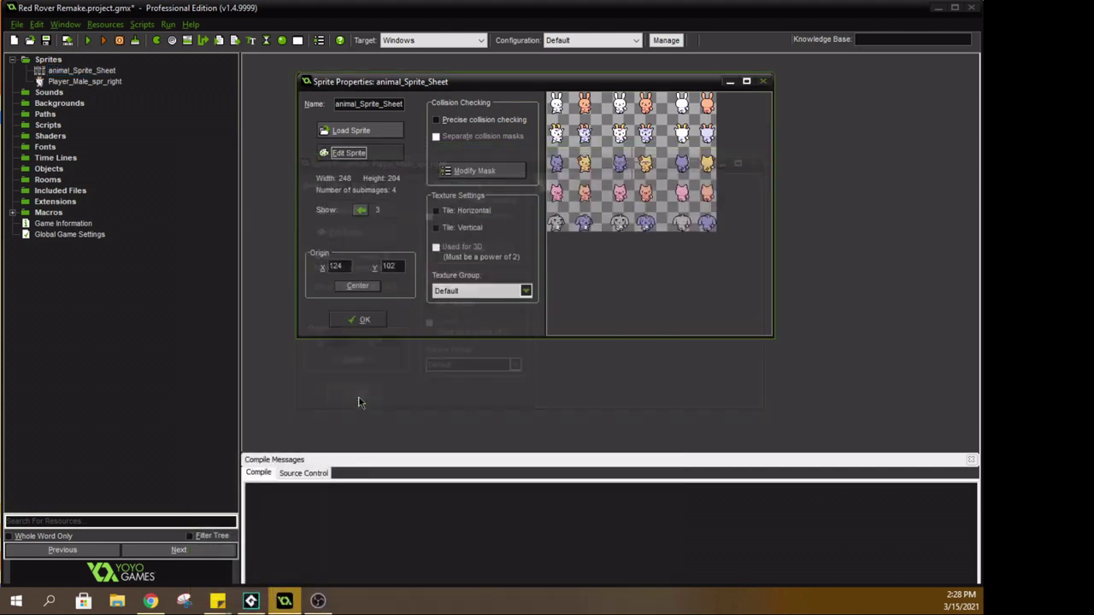
Reopen Player_Male_spr_right for editing and stretch its animation to 8 frames.
{"action": "left_click_drag", "start_coordinate": [551, 77], "coordinate": [609, 78]}
{"action": "double_click", "coordinate": [77, 80]}
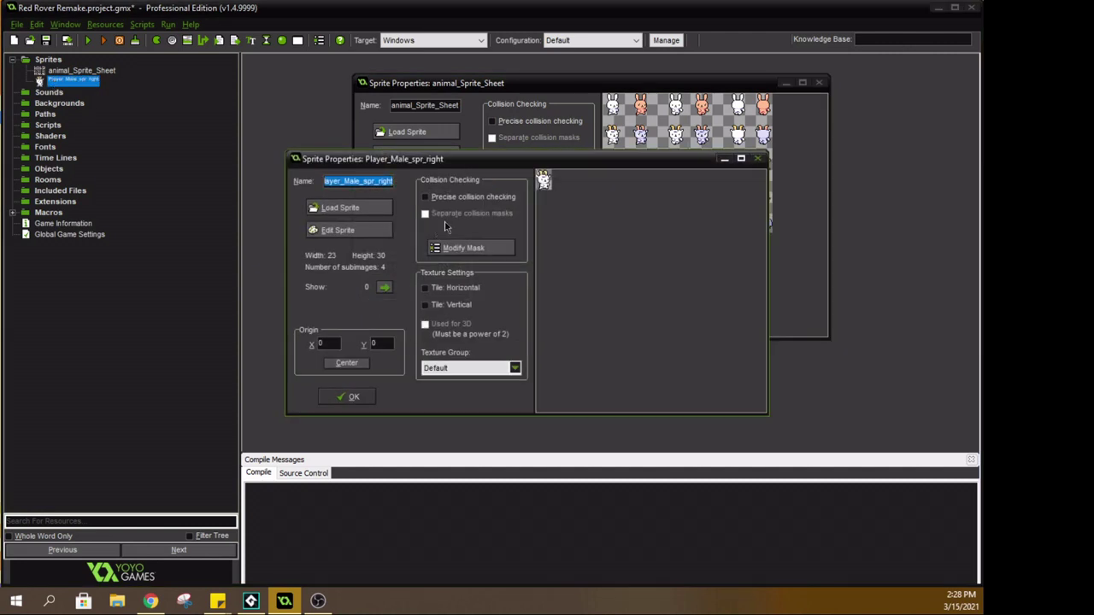
{"action": "left_click", "coordinate": [344, 231]}
{"action": "left_click", "coordinate": [224, 169]}
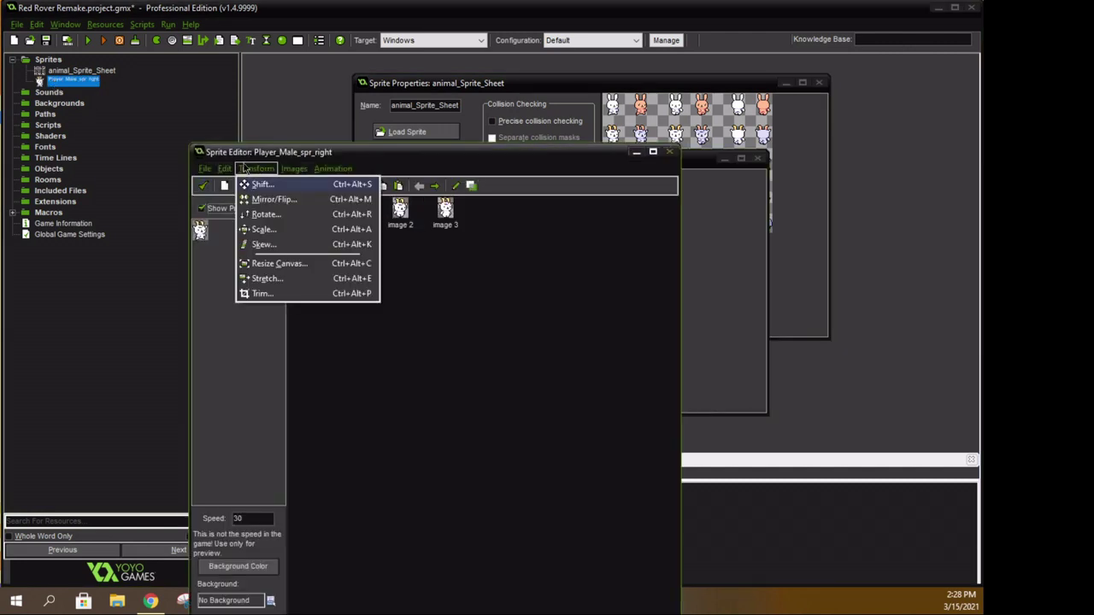
{"action": "left_click", "coordinate": [207, 214]}
{"action": "left_click", "coordinate": [257, 168]}
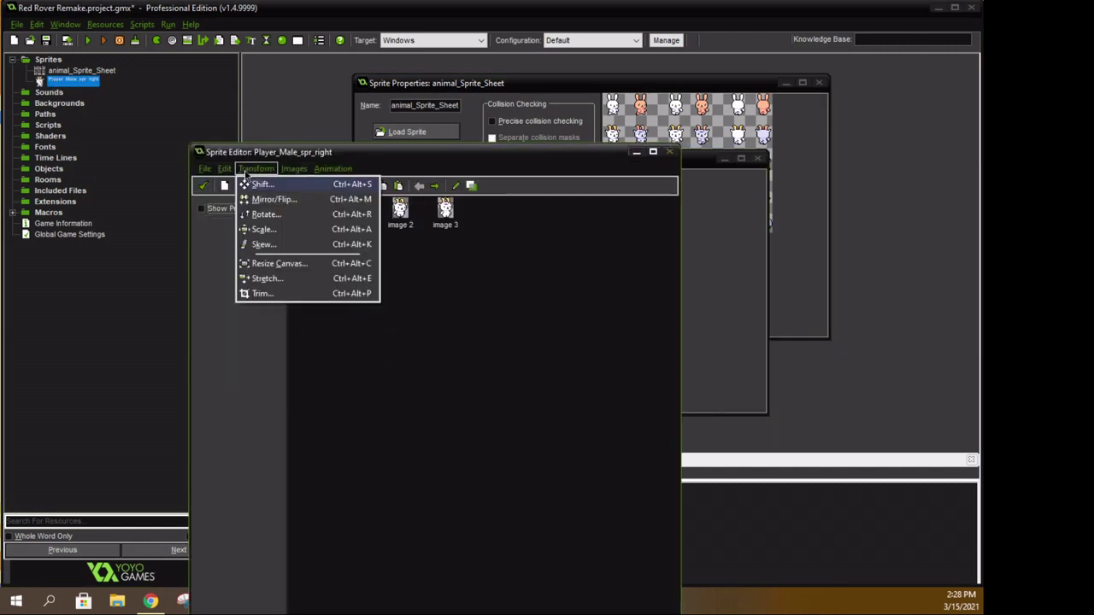
{"action": "mouse_move", "coordinate": [298, 175]}
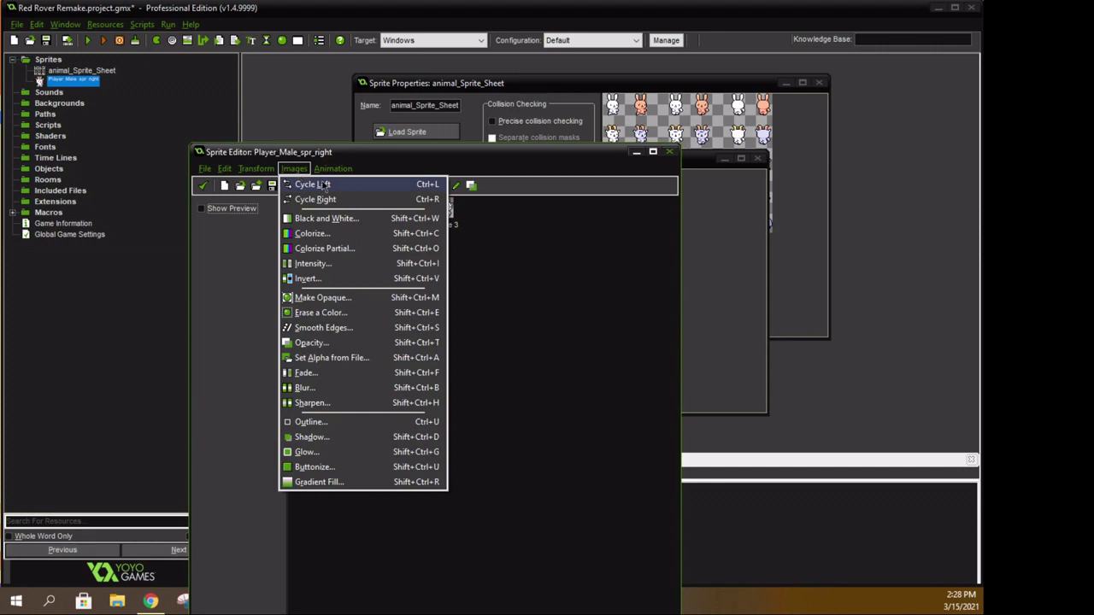
{"action": "mouse_move", "coordinate": [339, 167]}
{"action": "left_click", "coordinate": [389, 189]}
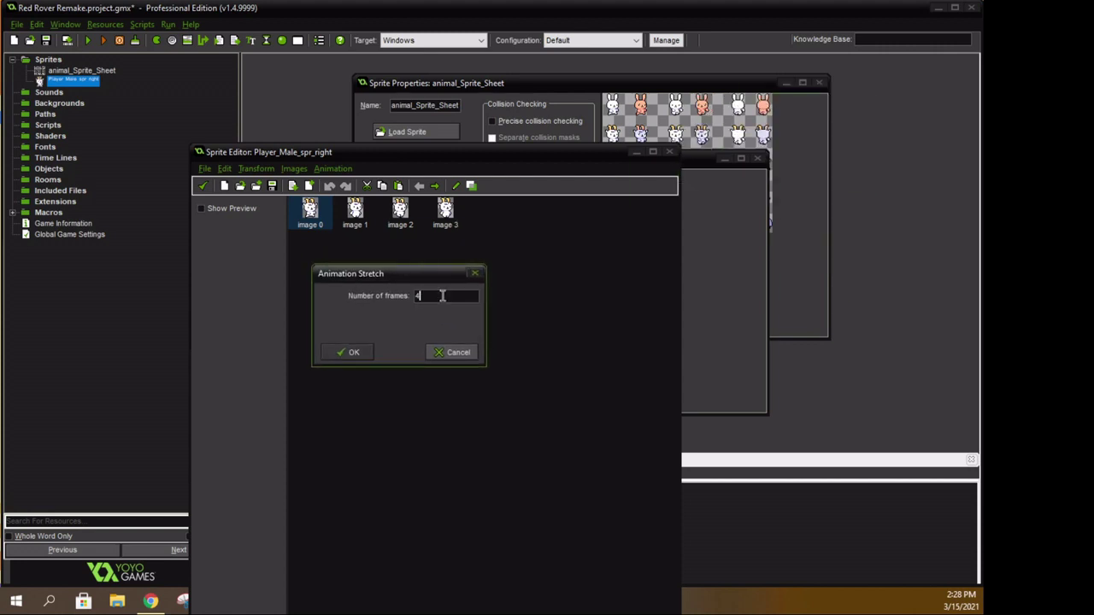
{"action": "type", "text": "8"}
{"action": "left_click", "coordinate": [350, 352]}
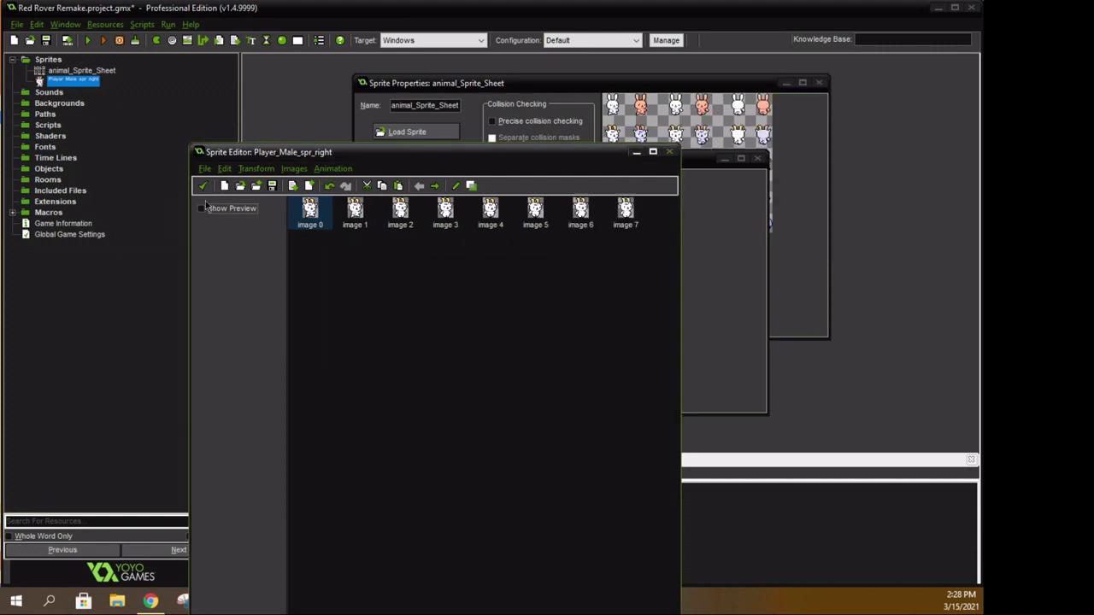
Stretch Player_Male_spr_right's animation to 16 frames and confirm the sprite edits.
{"action": "left_click", "coordinate": [332, 168]}
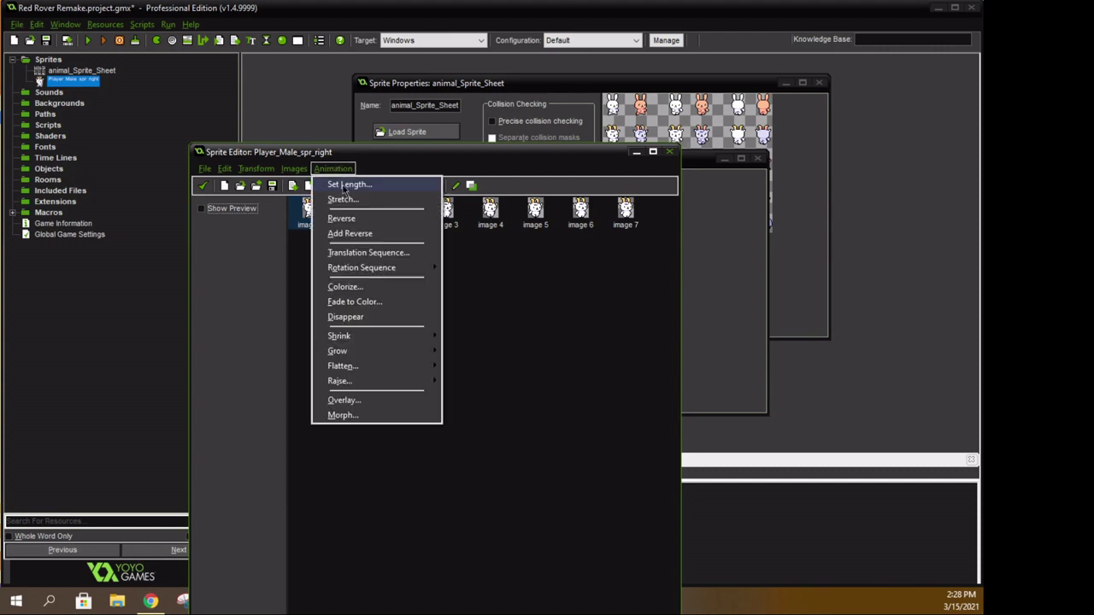
{"action": "left_click", "coordinate": [343, 199]}
{"action": "type", "text": "16"}
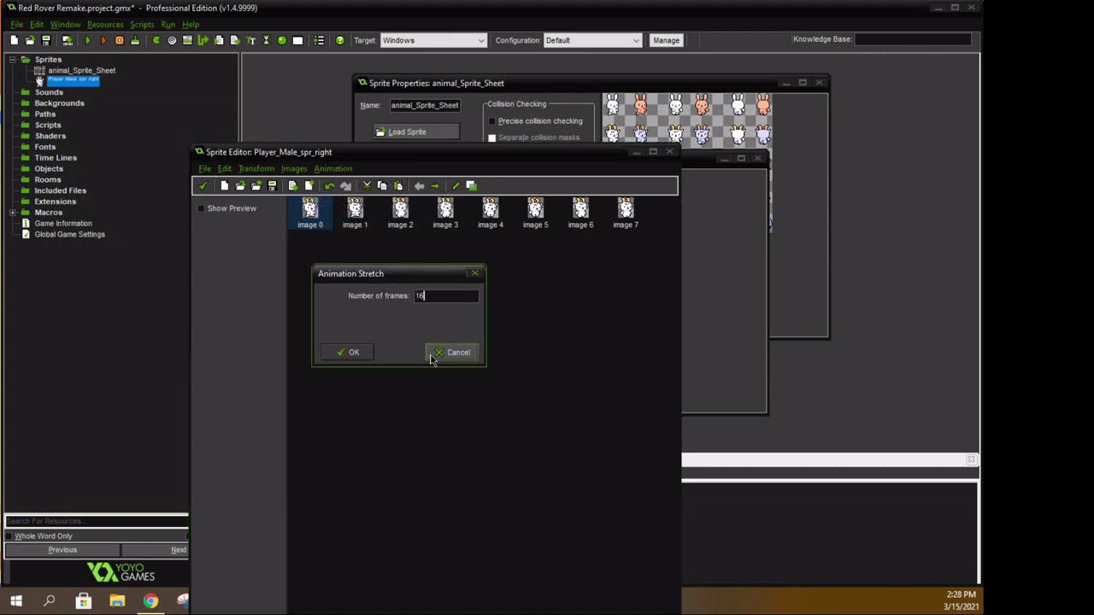
{"action": "left_click", "coordinate": [352, 353]}
{"action": "left_click", "coordinate": [202, 186]}
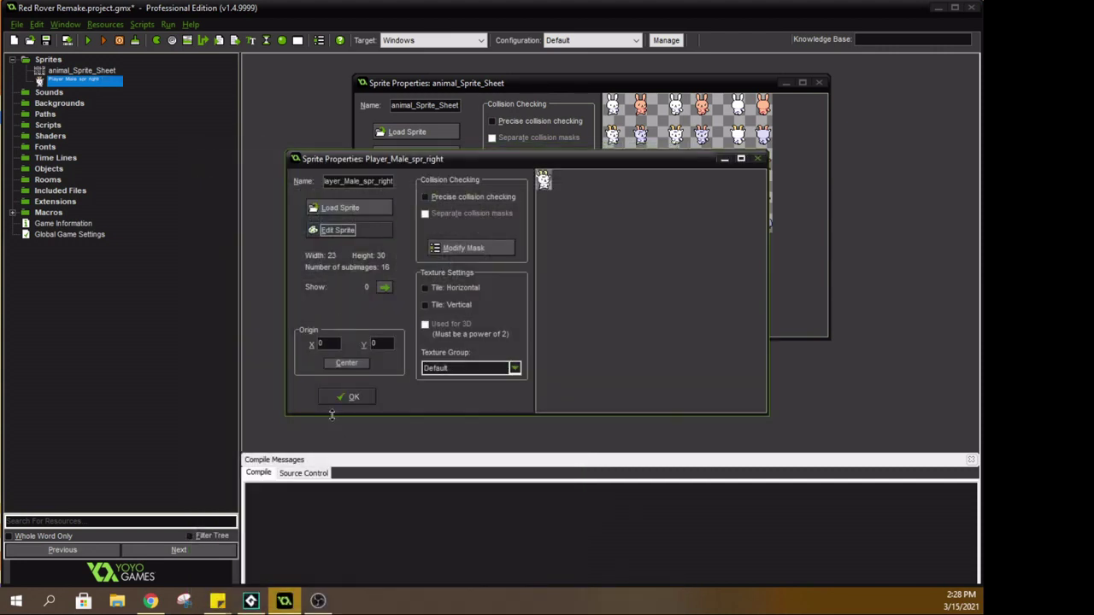
Center Player_Male_spr_right's origin, preview its stretched animation, and confirm the sprite.
{"action": "left_click", "coordinate": [346, 362]}
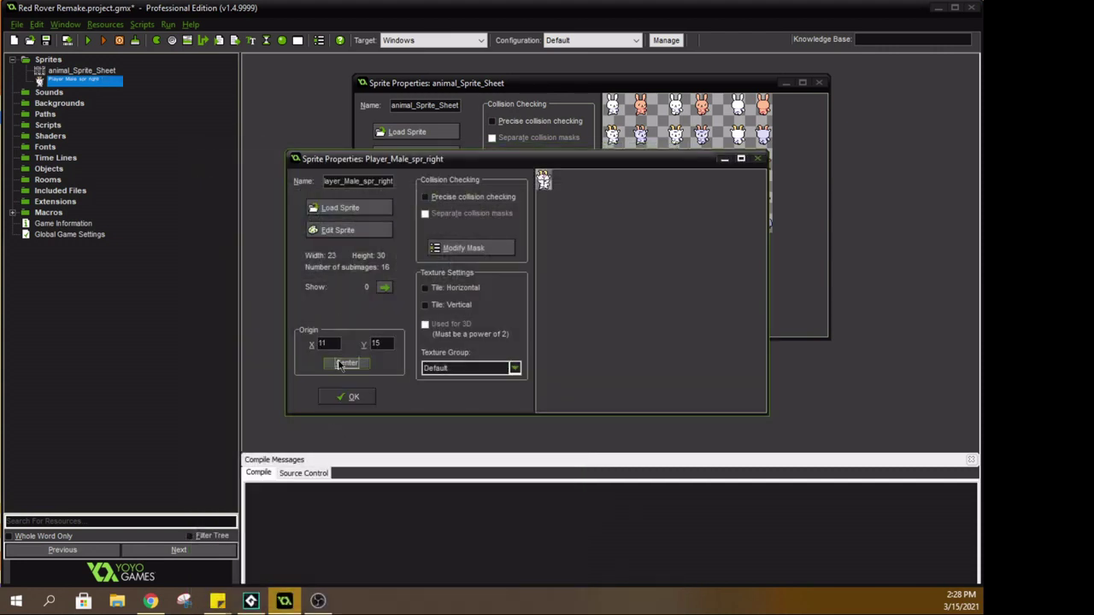
{"action": "left_click", "coordinate": [338, 230]}
{"action": "left_click", "coordinate": [201, 208]}
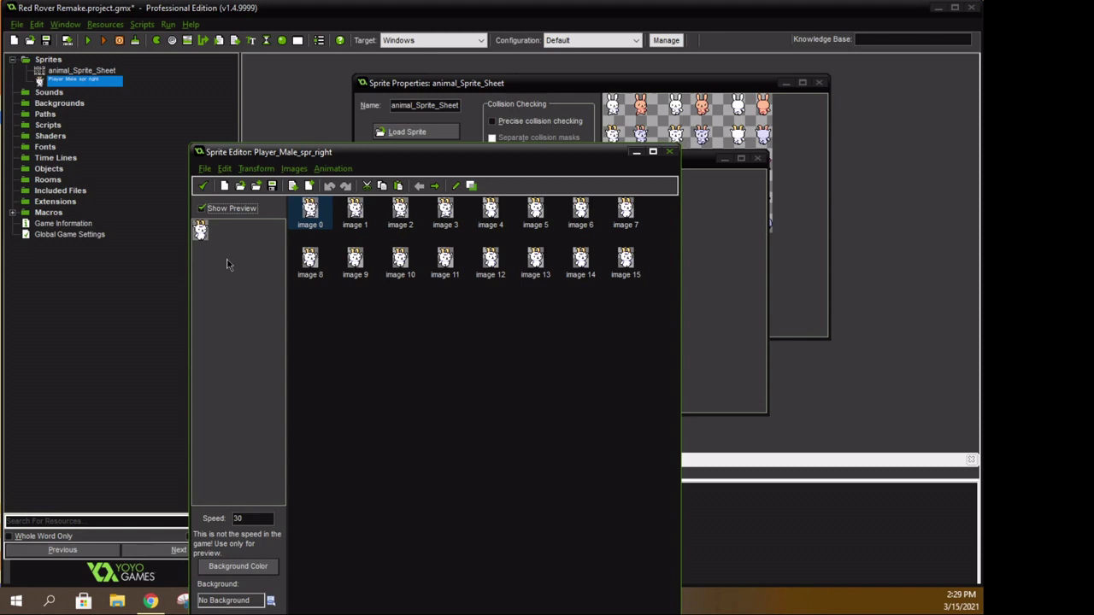
{"action": "left_click_drag", "start_coordinate": [302, 157], "coordinate": [349, 139]}
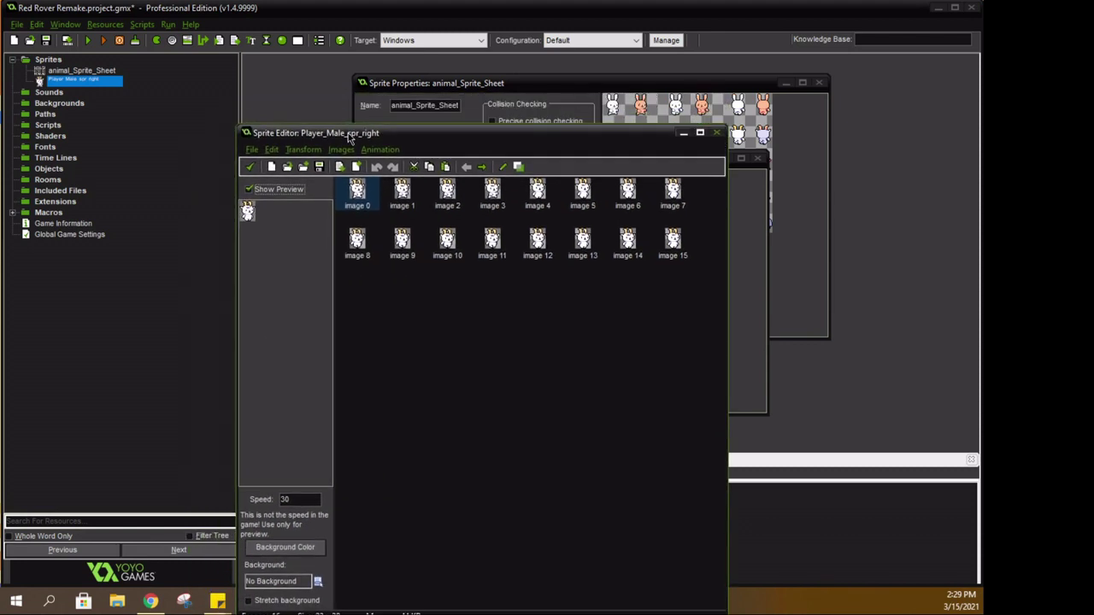
{"action": "left_click", "coordinate": [249, 167]}
{"action": "left_click", "coordinate": [333, 397]}
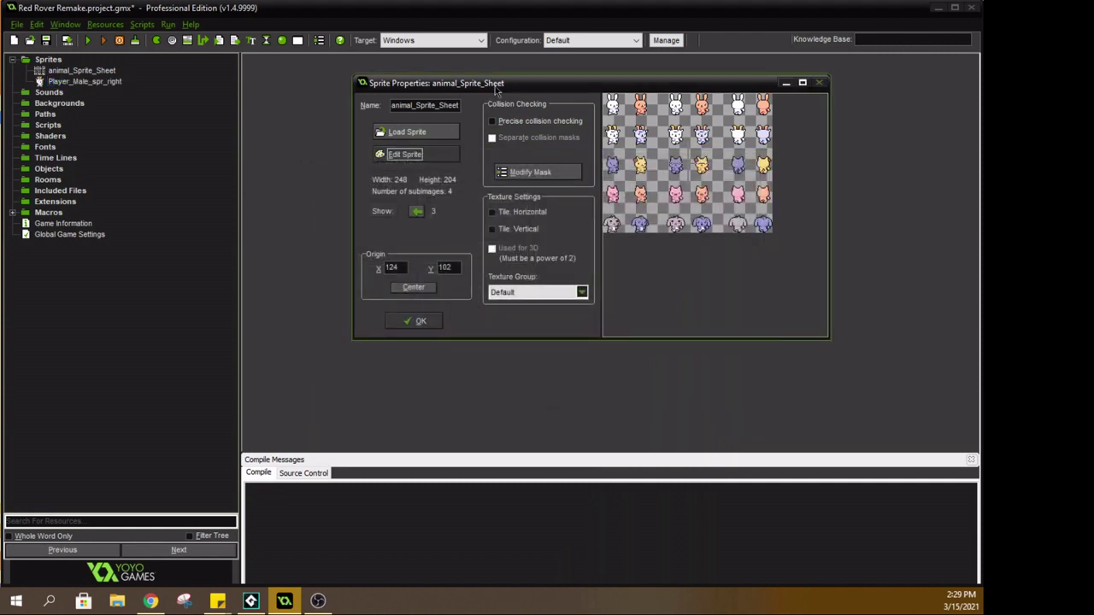
Insert a new sprite in the project's Sprites group.
{"action": "left_click_drag", "start_coordinate": [513, 83], "coordinate": [476, 128]}
{"action": "right_click", "coordinate": [77, 83]}
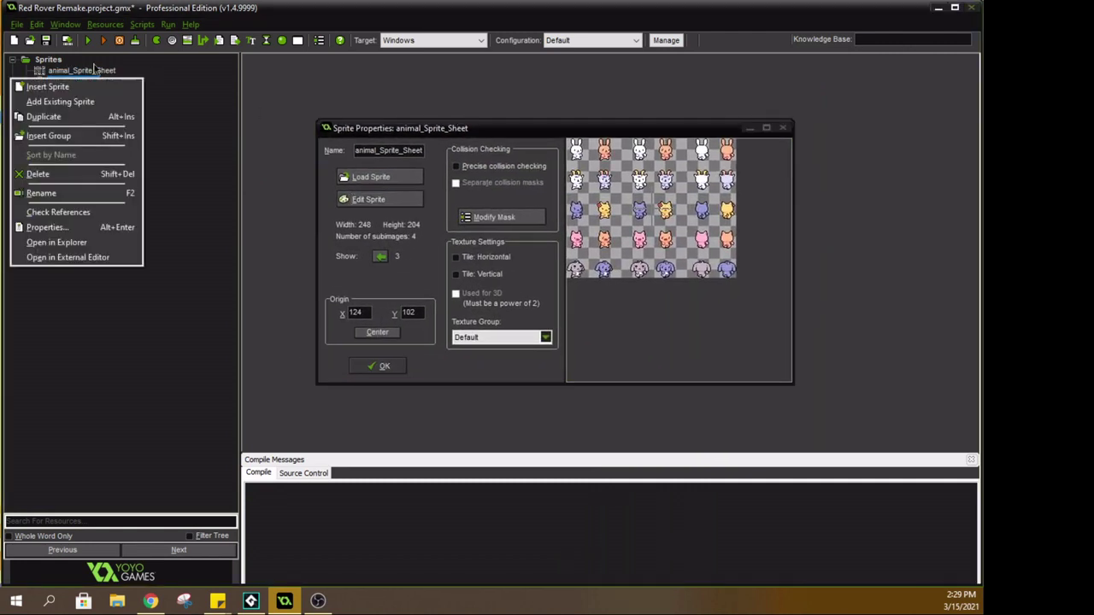
{"action": "left_click", "coordinate": [79, 58]}
{"action": "right_click", "coordinate": [34, 60]}
{"action": "left_click", "coordinate": [37, 66]}
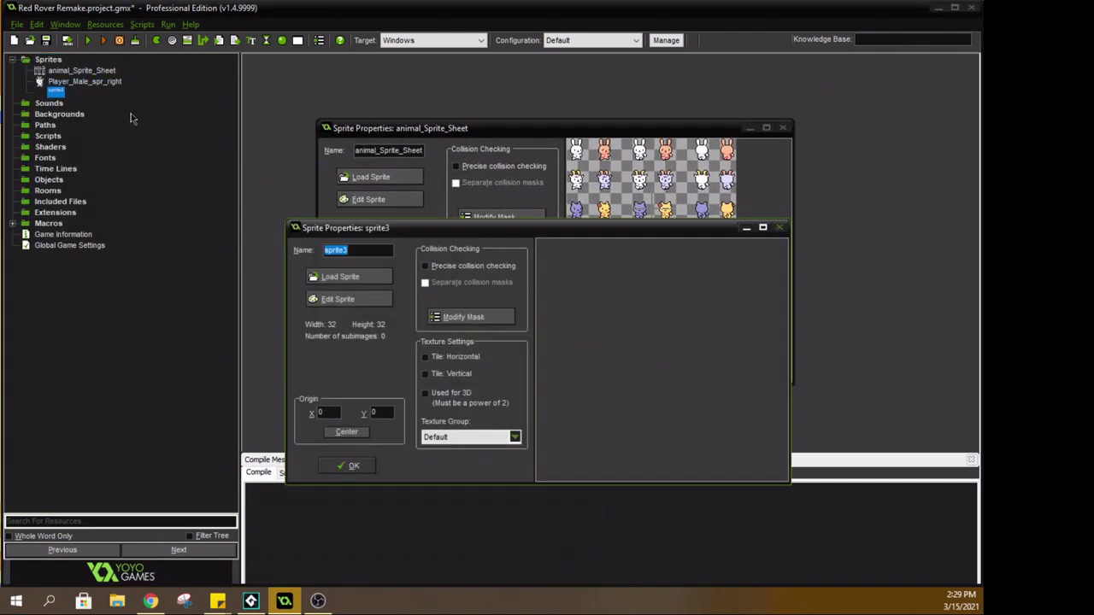
Copy Player_Male_spr_right's name, use it to rename the new sprite Player_Male_spr_left, and confirm.
{"action": "left_click", "coordinate": [85, 81]}
{"action": "left_click", "coordinate": [84, 81]}
{"action": "key", "text": "ctrl+c"}
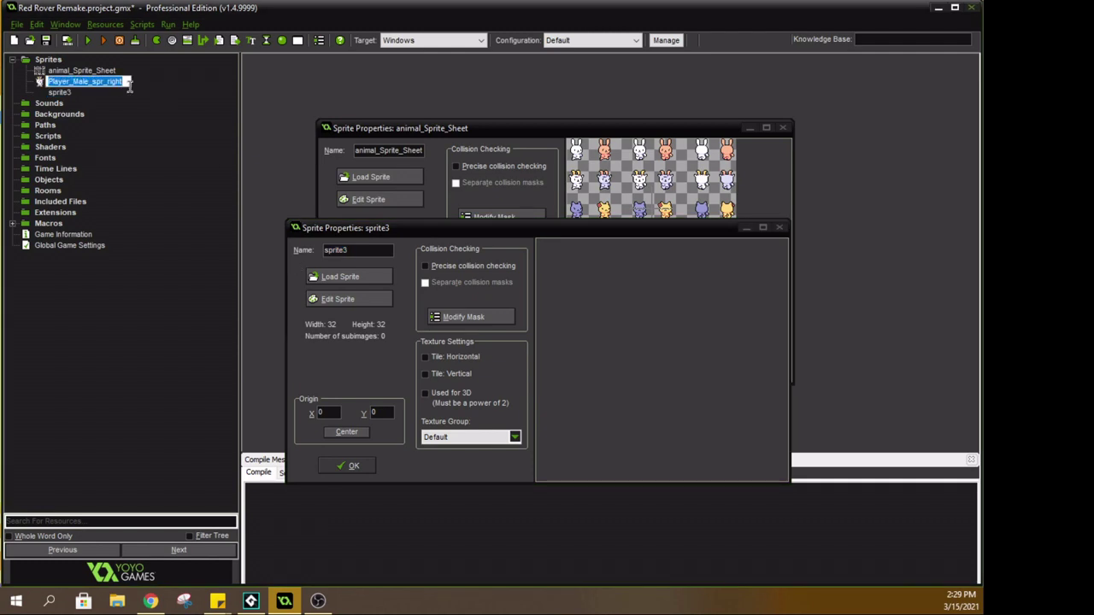
{"action": "double_click", "coordinate": [86, 81]}
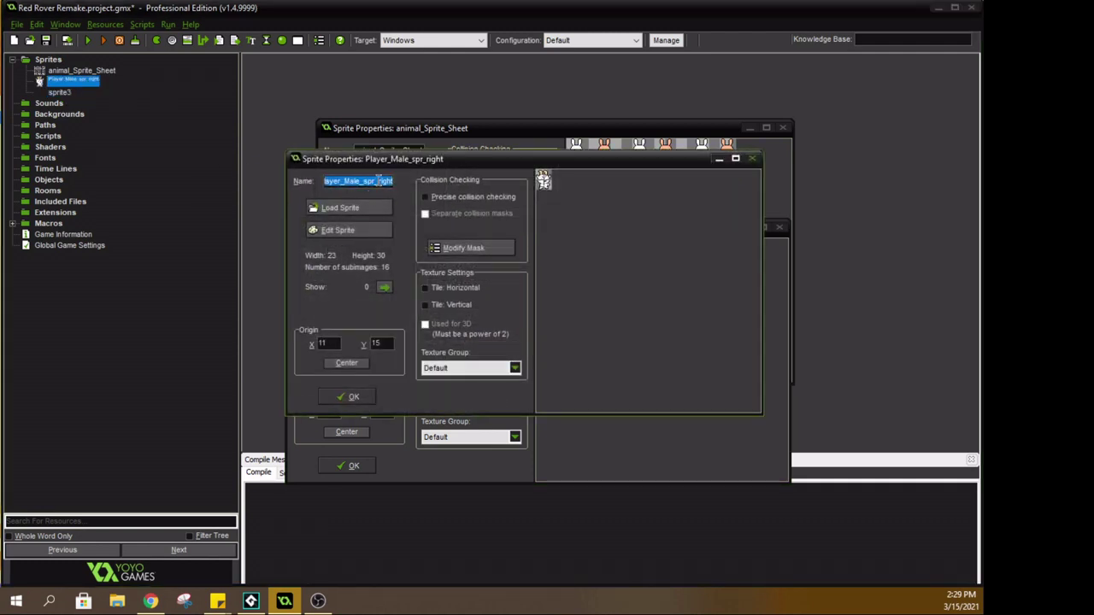
{"action": "left_click_drag", "start_coordinate": [430, 155], "coordinate": [364, 307]}
{"action": "left_click", "coordinate": [687, 306]}
{"action": "left_click_drag", "start_coordinate": [358, 250], "coordinate": [316, 250]}
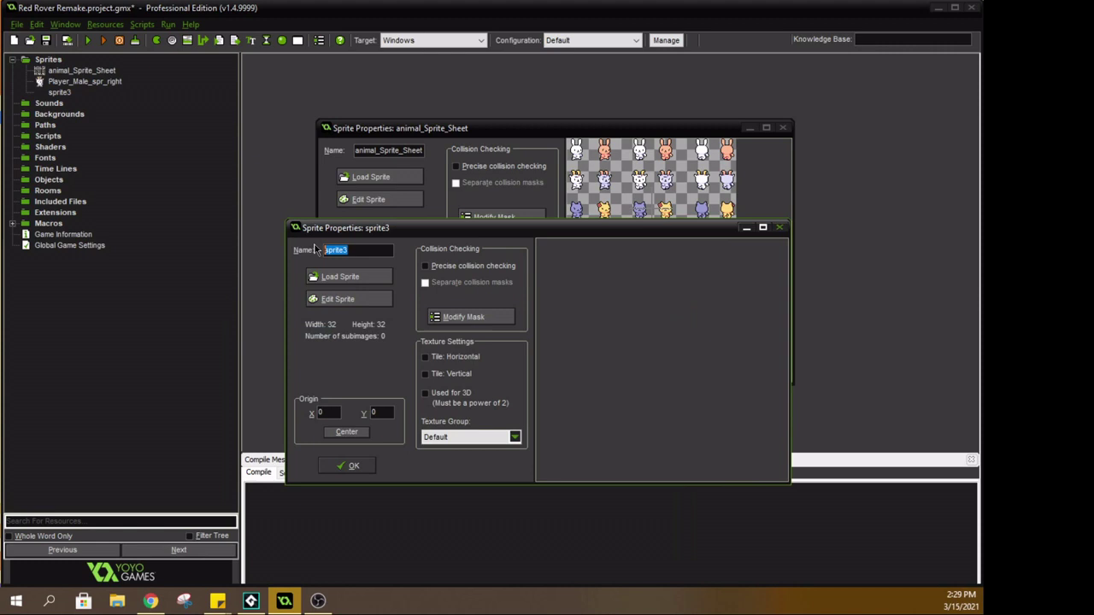
{"action": "key", "text": "ctrl+v"}
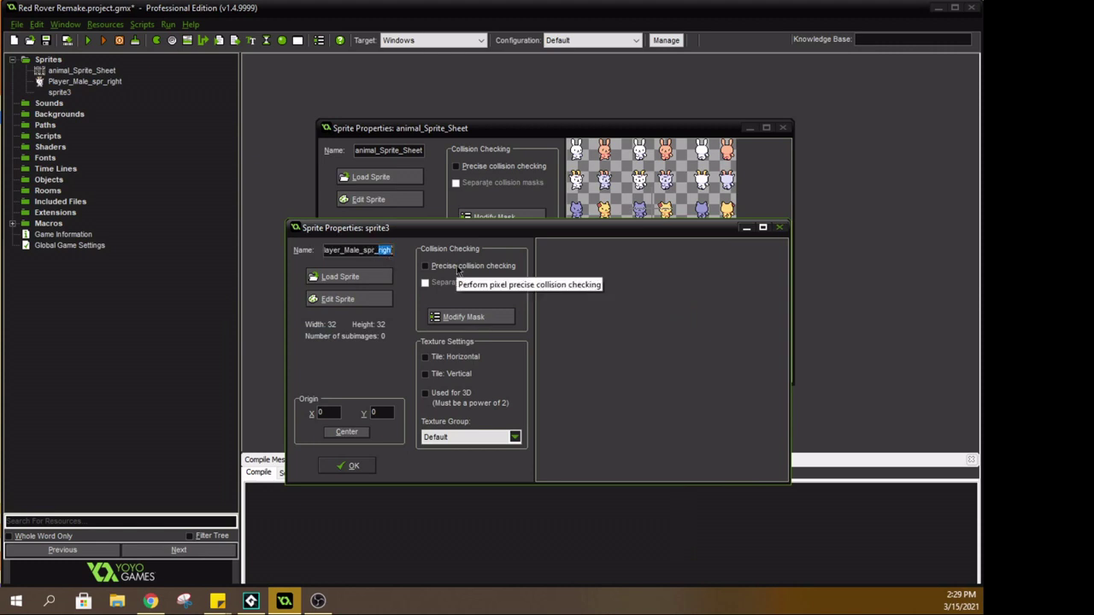
{"action": "type", "text": "left"}
{"action": "key", "text": "Return"}
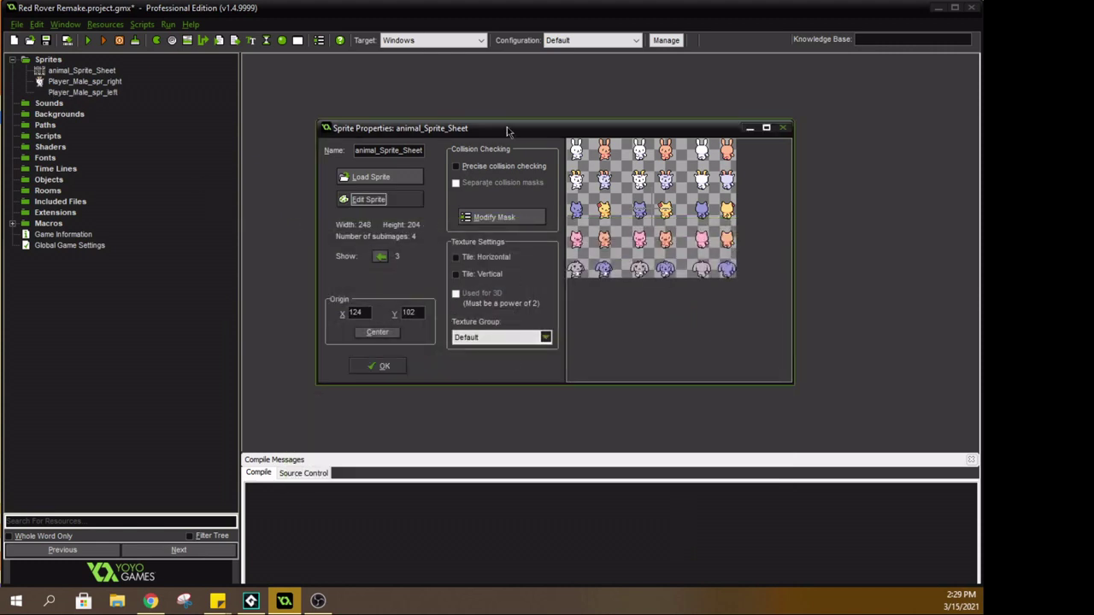
Step back through animal_Sprite_Sheet's subimages to the first one, number 0.
{"action": "left_click_drag", "start_coordinate": [507, 128], "coordinate": [499, 164]}
{"action": "left_click", "coordinate": [612, 223]}
{"action": "left_click", "coordinate": [370, 367]}
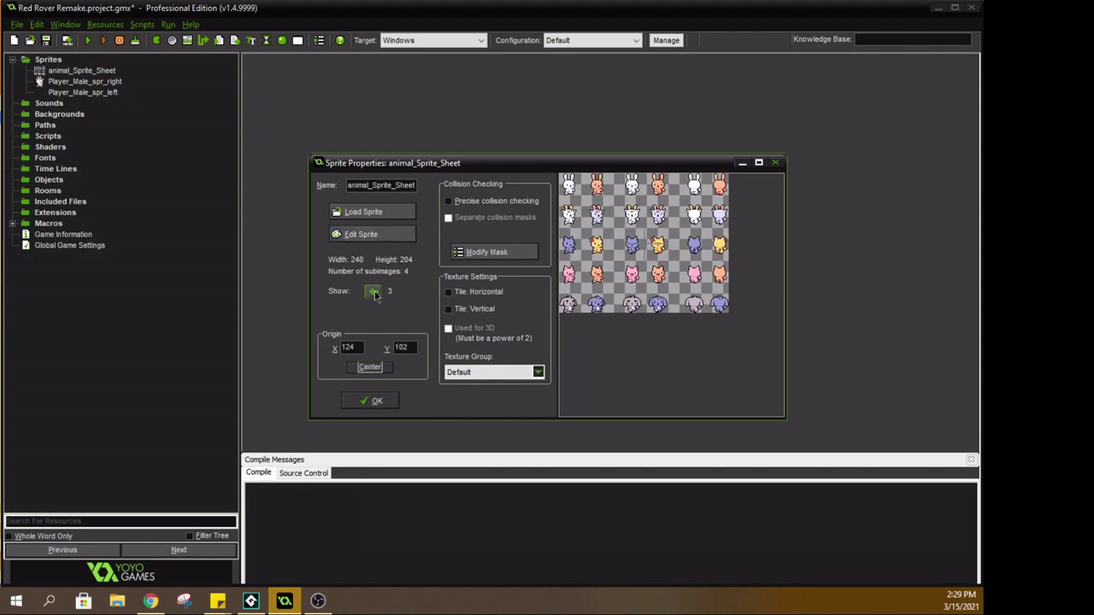
{"action": "left_click", "coordinate": [372, 291]}
{"action": "left_click", "coordinate": [373, 291]}
{"action": "left_click", "coordinate": [373, 291]}
{"action": "left_click", "coordinate": [78, 92]}
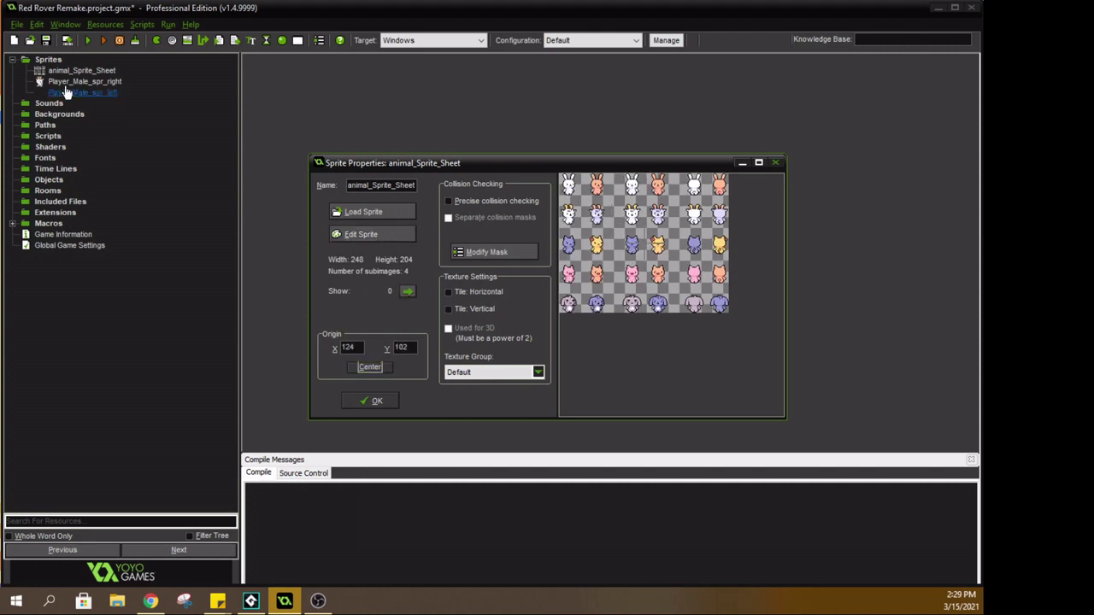
Examine the animal poses in animal_Sprite_Sheet's animation preview and first frame, then close both editors.
{"action": "left_click", "coordinate": [361, 234]}
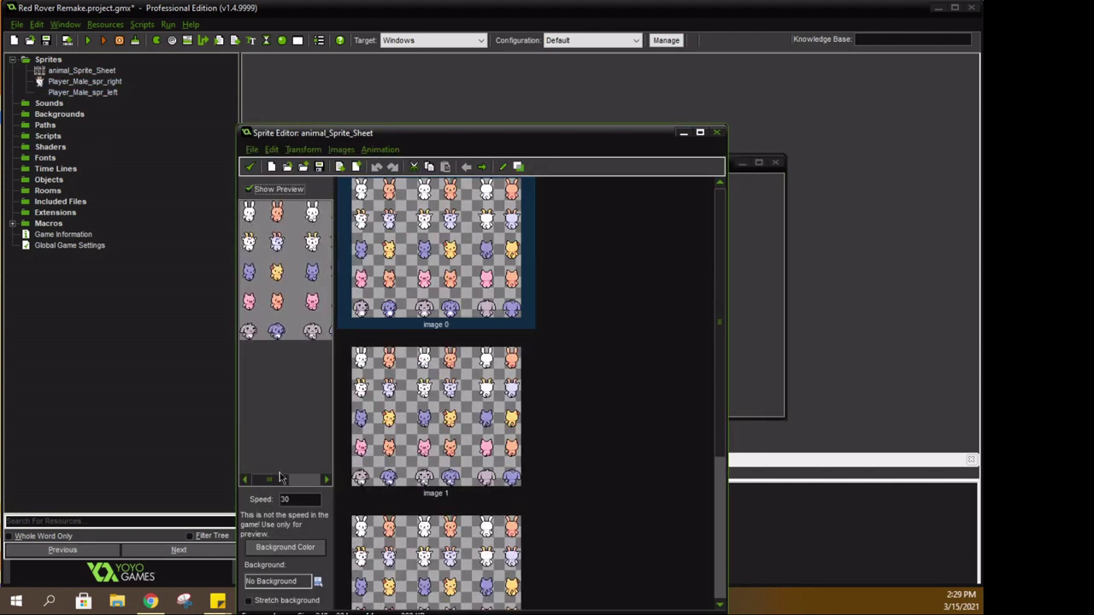
{"action": "left_click", "coordinate": [330, 479]}
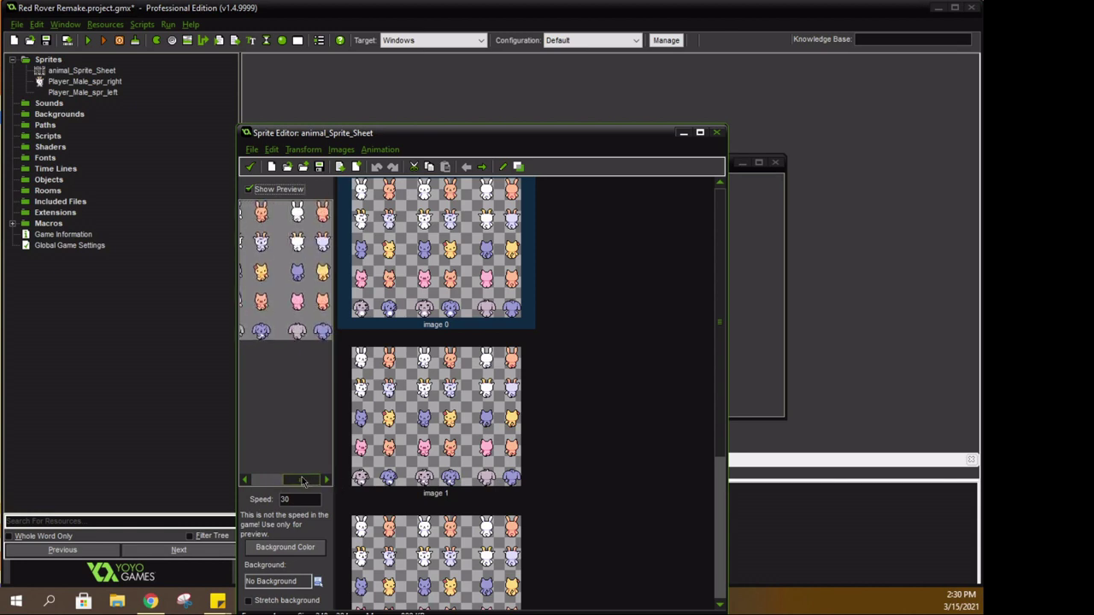
{"action": "left_click", "coordinate": [245, 480]}
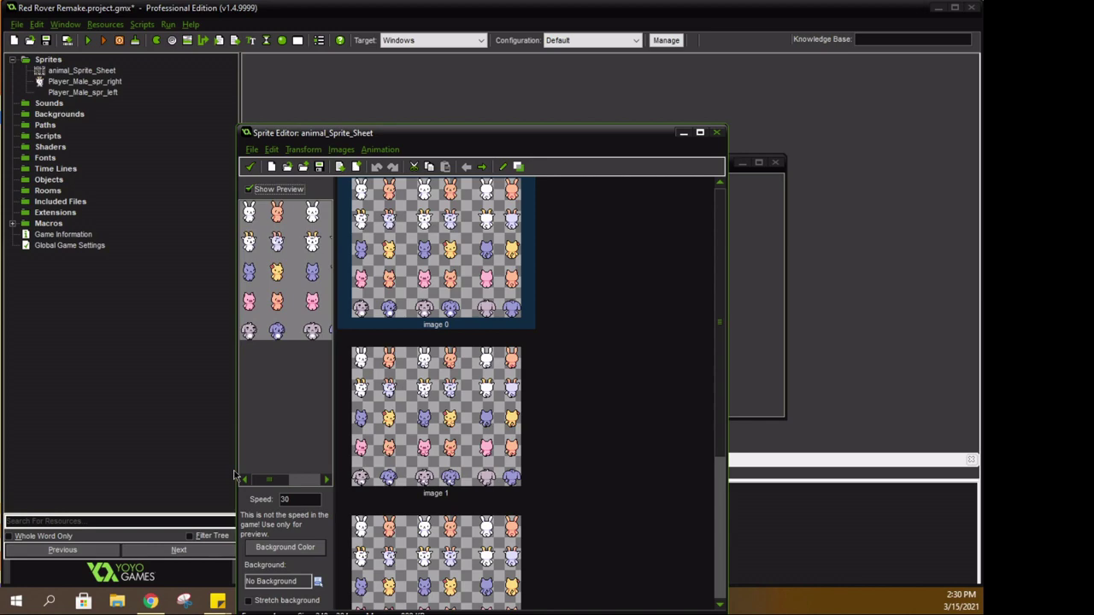
{"action": "left_click", "coordinate": [248, 189]}
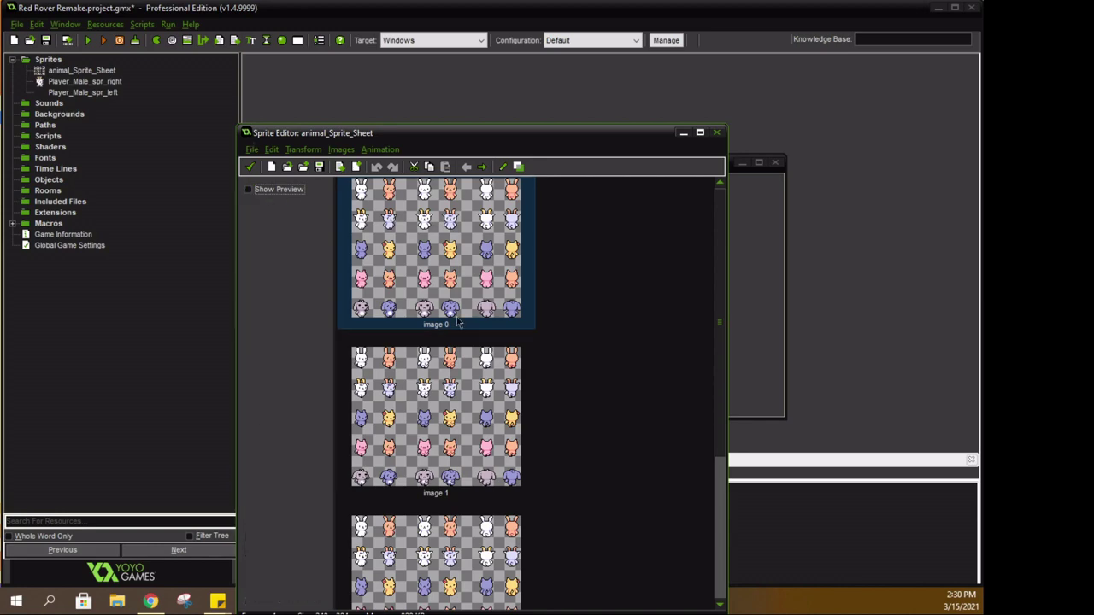
{"action": "double_click", "coordinate": [428, 272]}
{"action": "scroll", "coordinate": [367, 262], "scroll_direction": "up", "scroll_amount": 2}
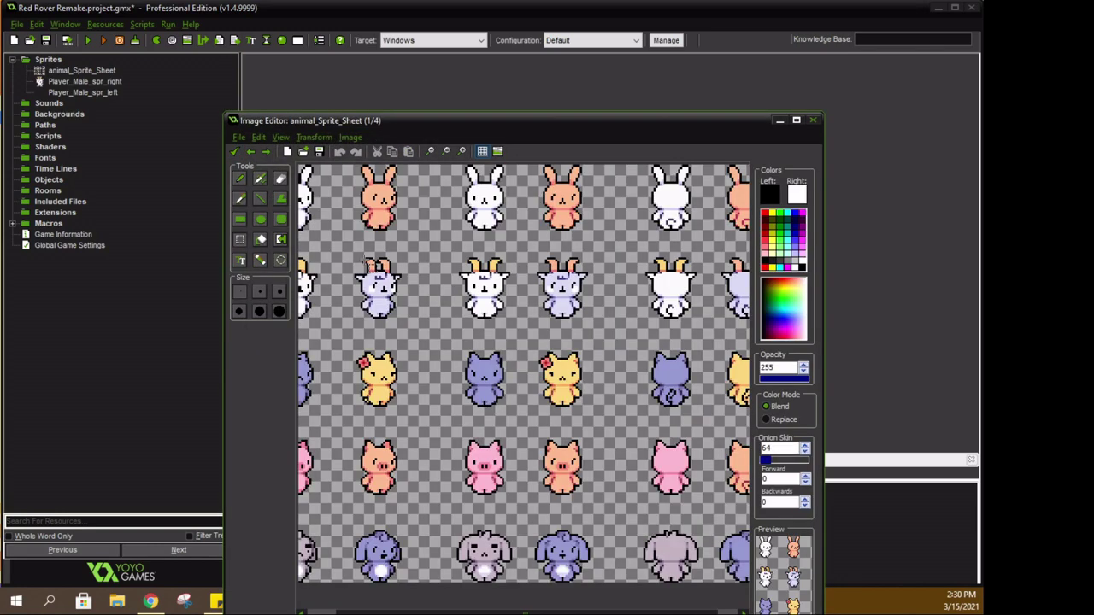
{"action": "left_click", "coordinate": [815, 120]}
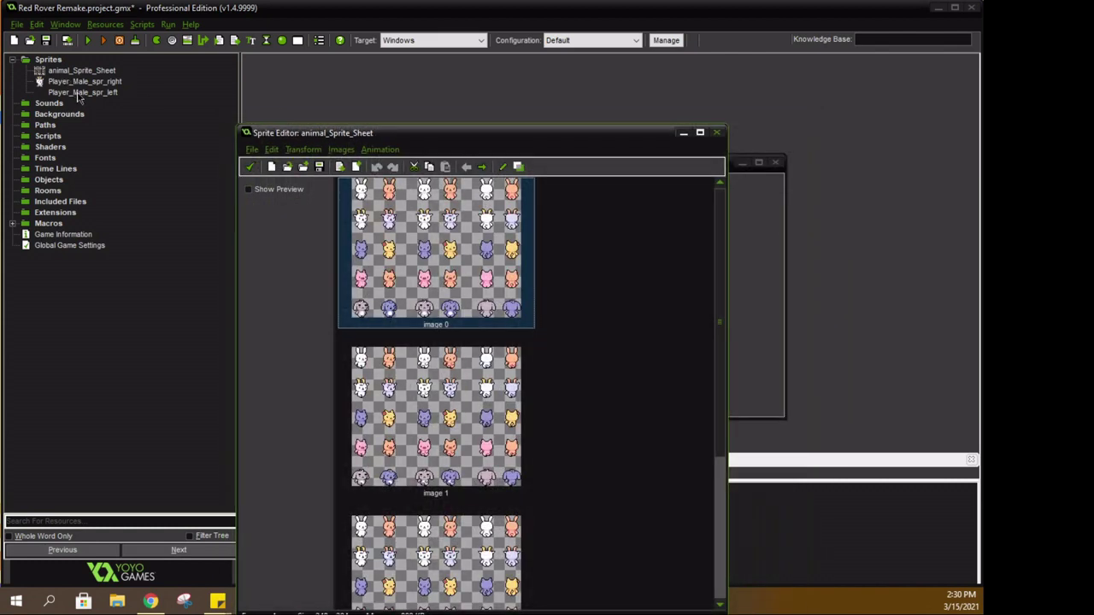
{"action": "left_click", "coordinate": [717, 136]}
Delete the empty Player_Male_spr_left sprite from the Sprites group and confirm the deletion.
{"action": "left_click", "coordinate": [104, 92]}
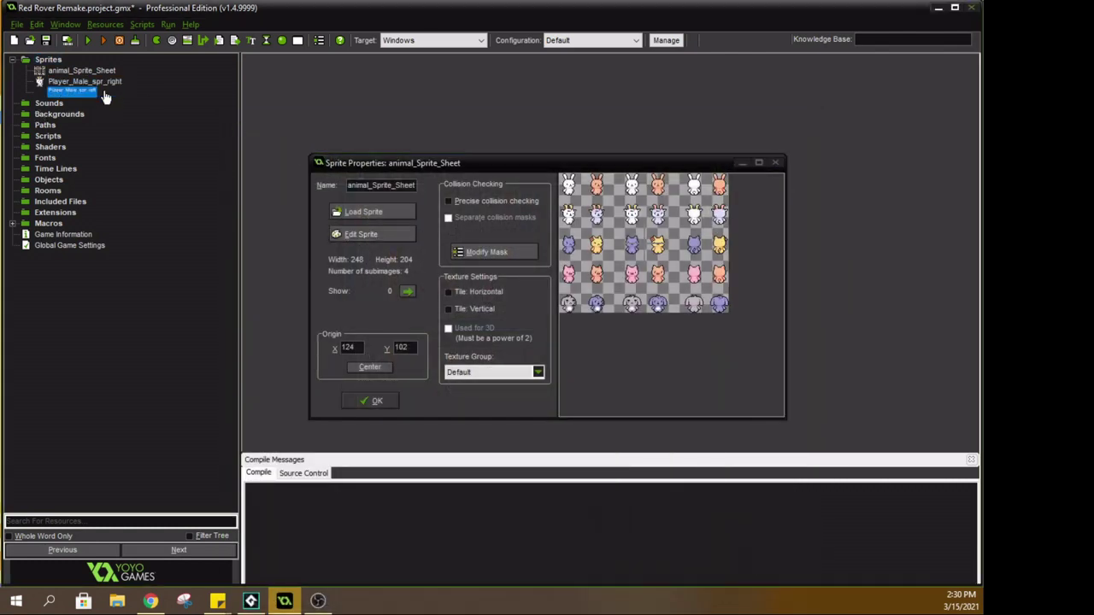
{"action": "left_click_drag", "start_coordinate": [600, 168], "coordinate": [728, 156]}
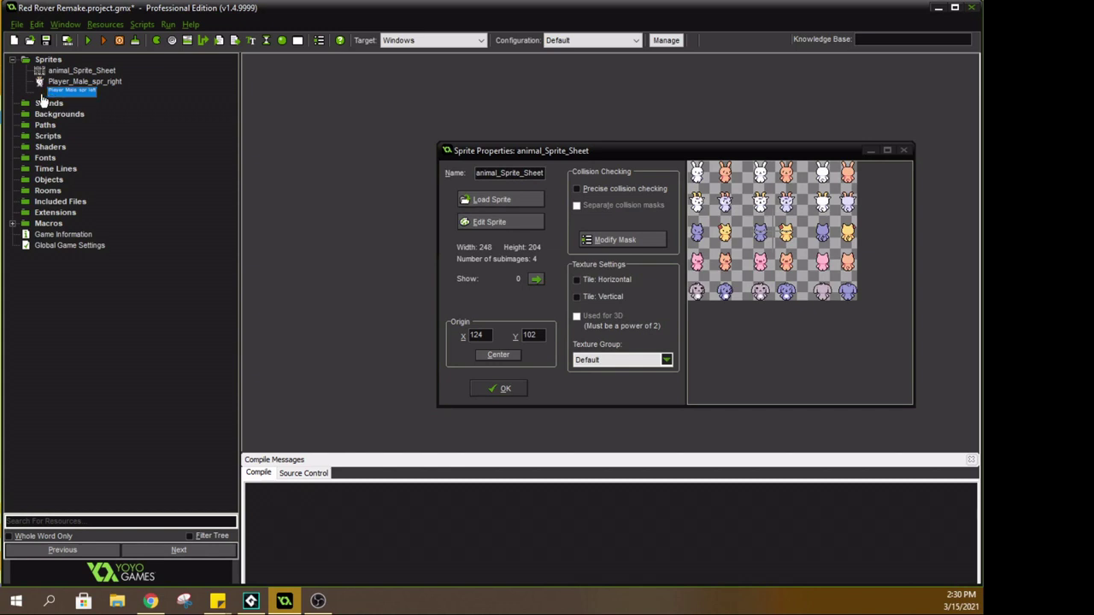
{"action": "right_click", "coordinate": [67, 92]}
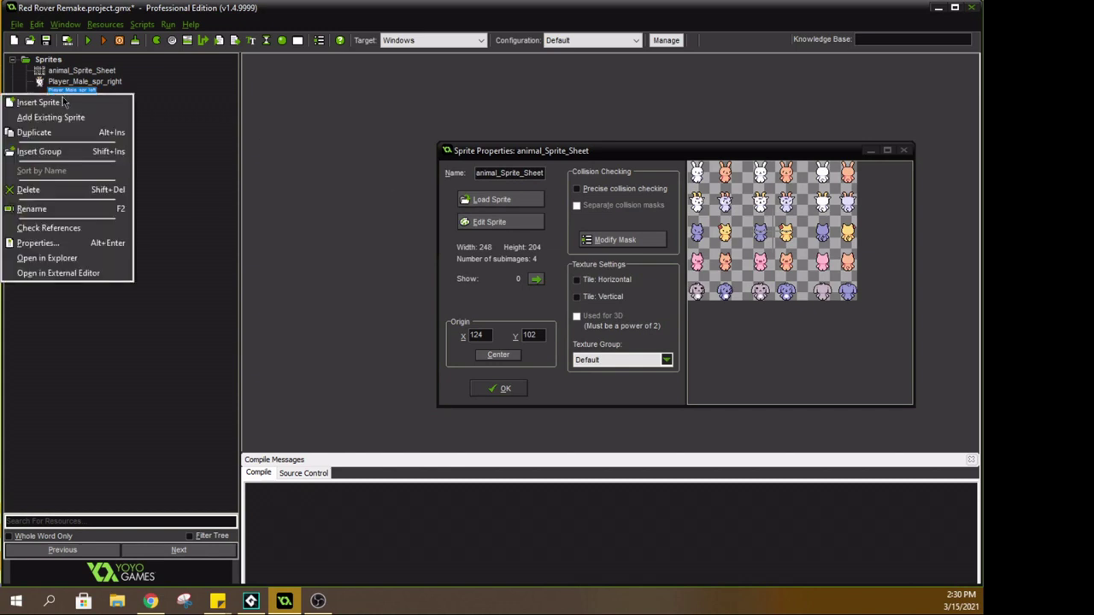
{"action": "left_click", "coordinate": [51, 188]}
{"action": "left_click", "coordinate": [533, 325]}
Duplicate Player_Male_spr_right and name the copy Player_Male_spr_left.
{"action": "right_click", "coordinate": [77, 81]}
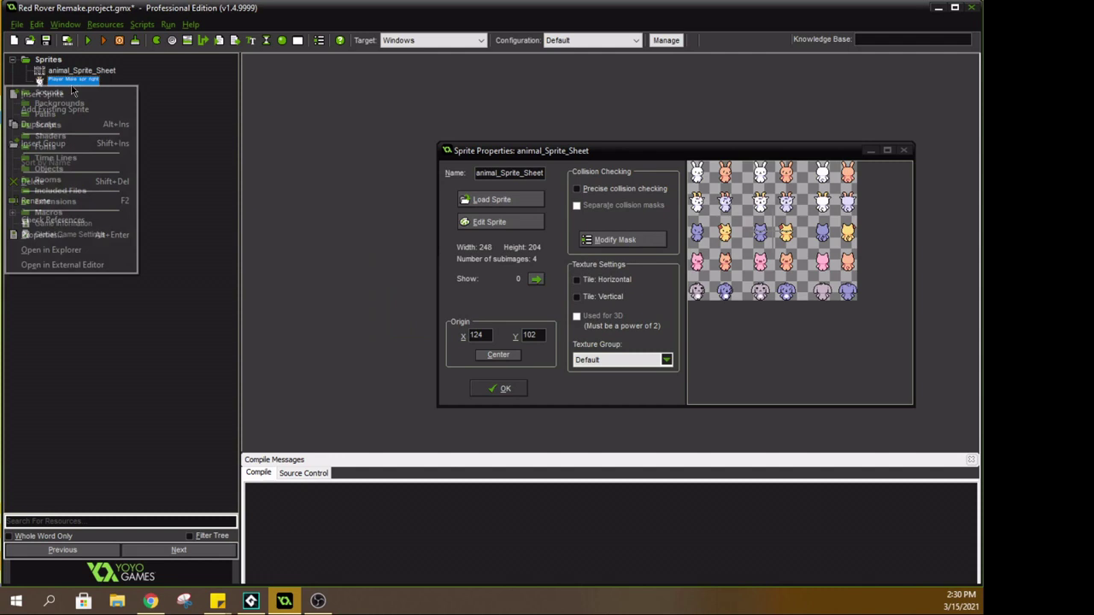
{"action": "left_click", "coordinate": [56, 128]}
{"action": "type", "text": "Player_Male_spr_right"}
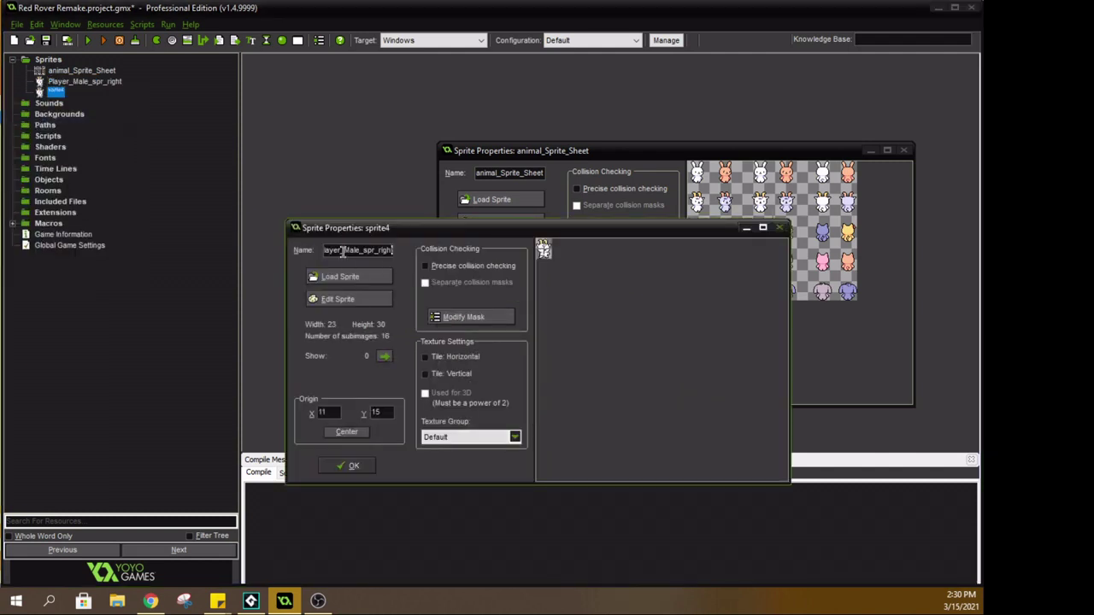
{"action": "type", "text": "left"}
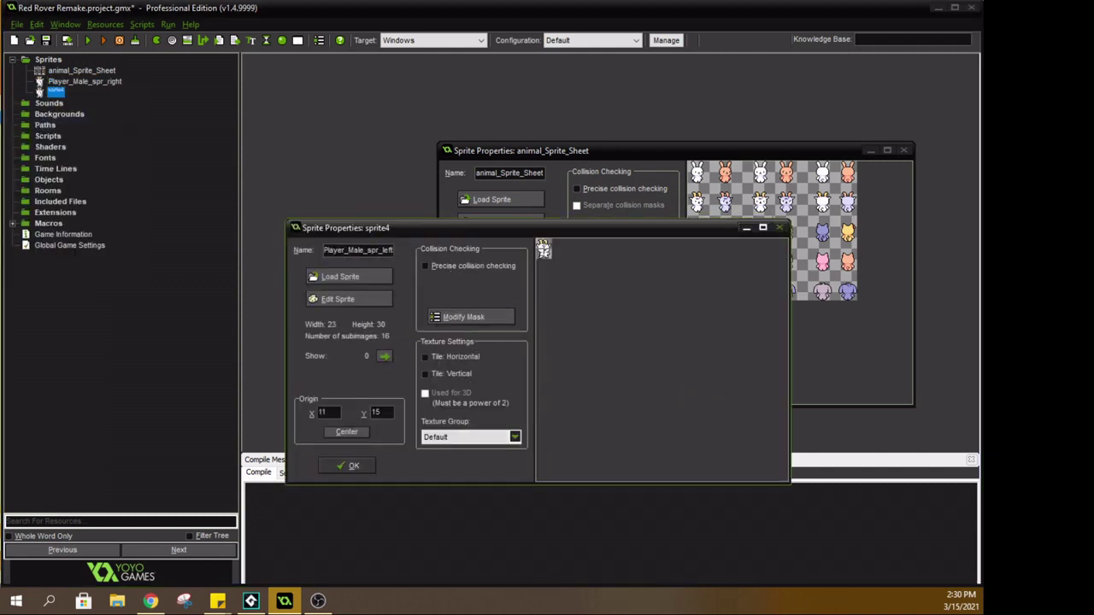
{"action": "key", "text": "Return"}
Open Player_Male_spr_right's frames for editing and stretch the animation to 8 frames.
{"action": "double_click", "coordinate": [73, 82]}
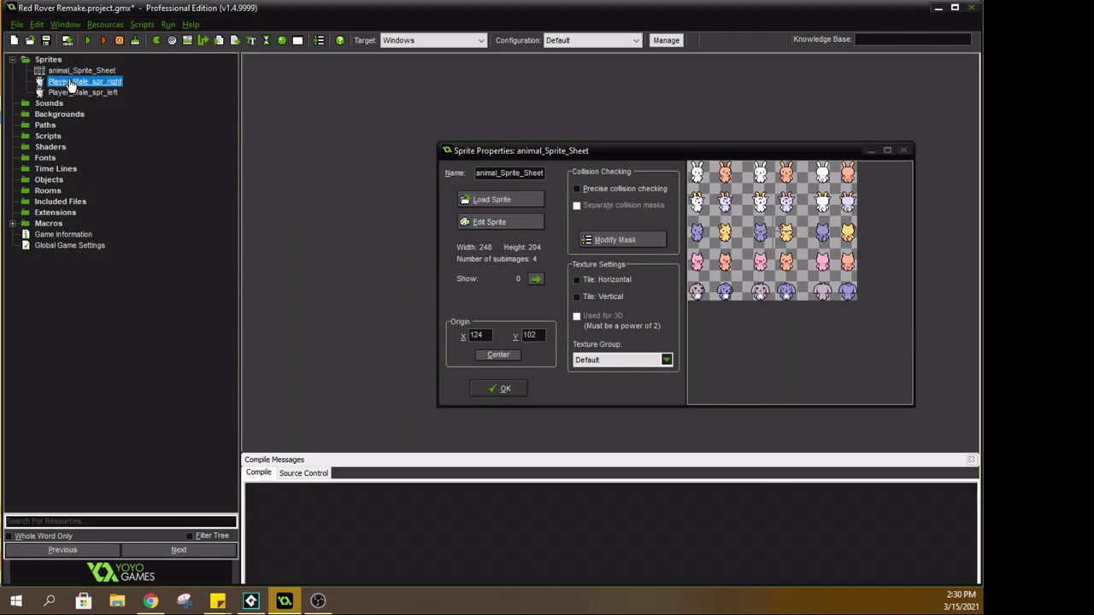
{"action": "left_click_drag", "start_coordinate": [425, 407], "coordinate": [540, 158]}
{"action": "left_click", "coordinate": [370, 220]}
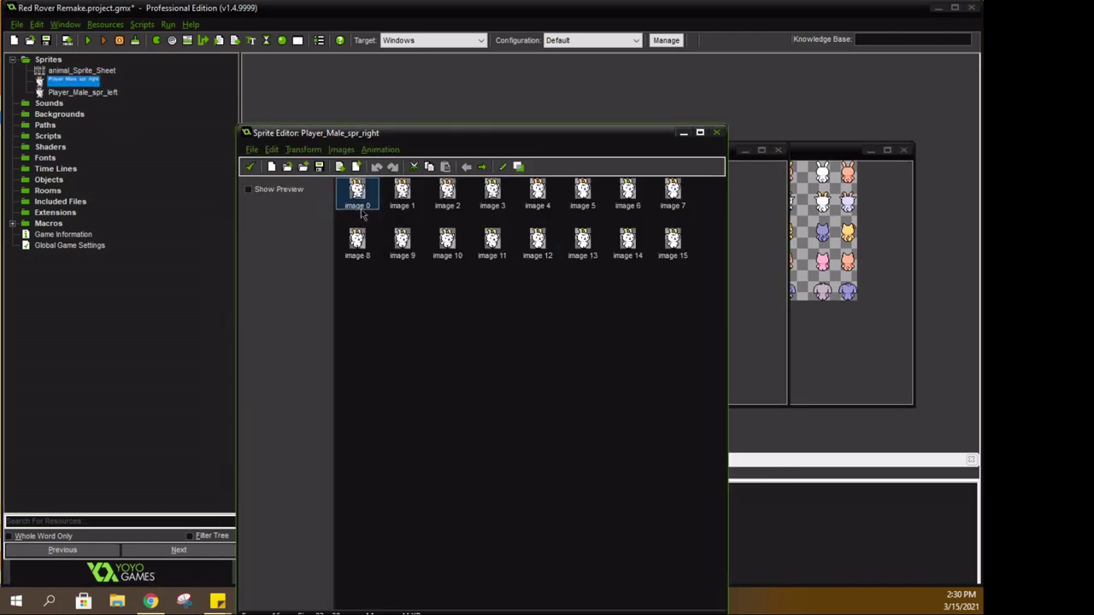
{"action": "left_click", "coordinate": [378, 150]}
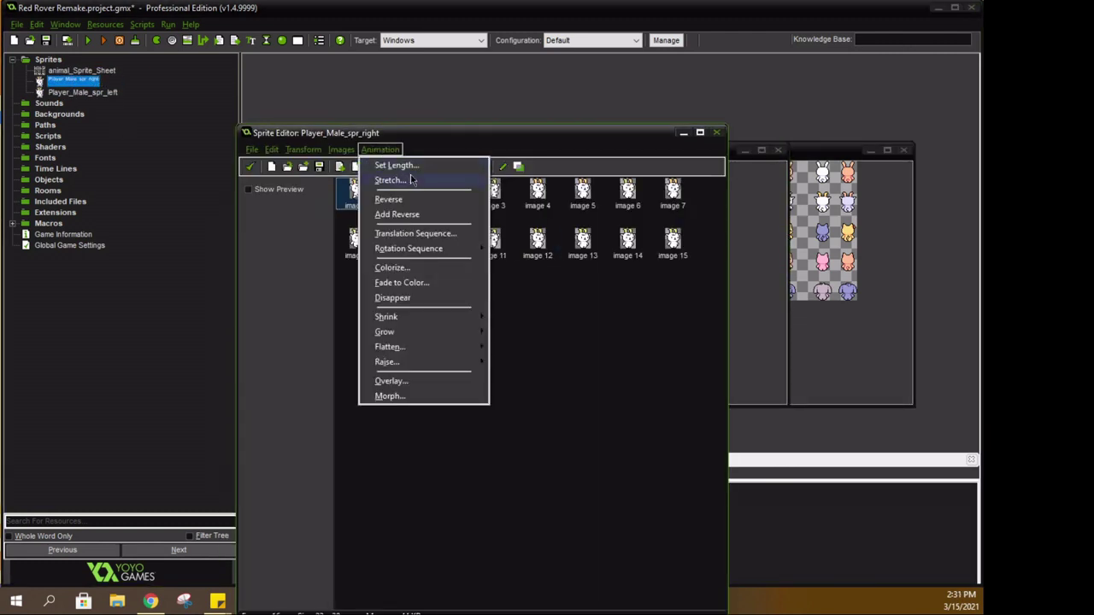
{"action": "left_click", "coordinate": [390, 180]}
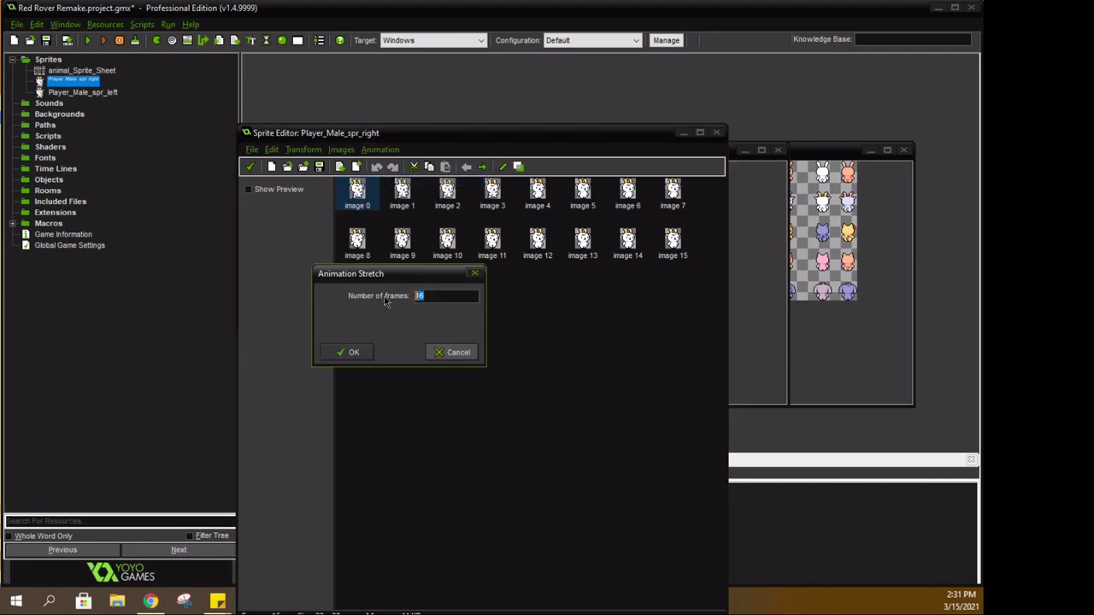
{"action": "left_click", "coordinate": [355, 353]}
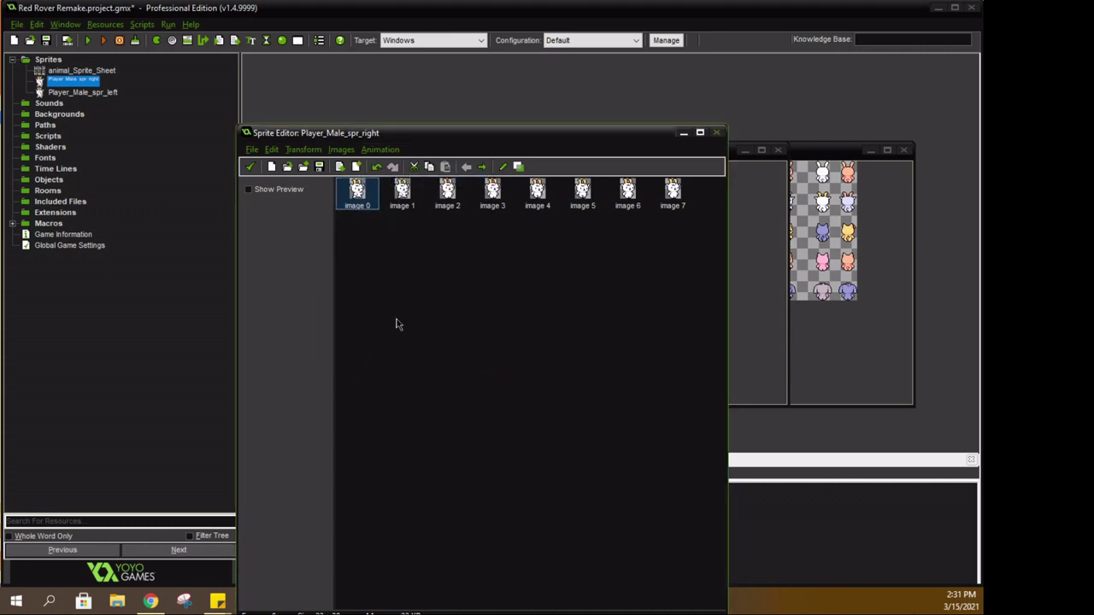
Stretch Player_Male_spr_right's animation to 4 frames and accept the edited sprite.
{"action": "left_click", "coordinate": [248, 189]}
{"action": "left_click", "coordinate": [249, 189]}
{"action": "left_click", "coordinate": [378, 149]}
{"action": "left_click", "coordinate": [386, 179]}
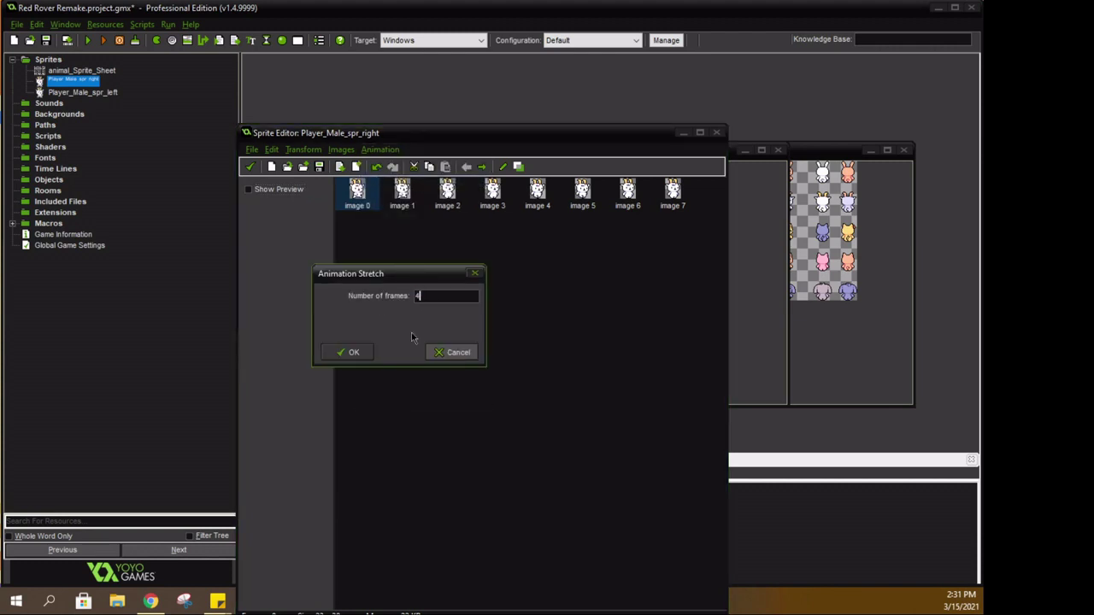
{"action": "left_click", "coordinate": [346, 352]}
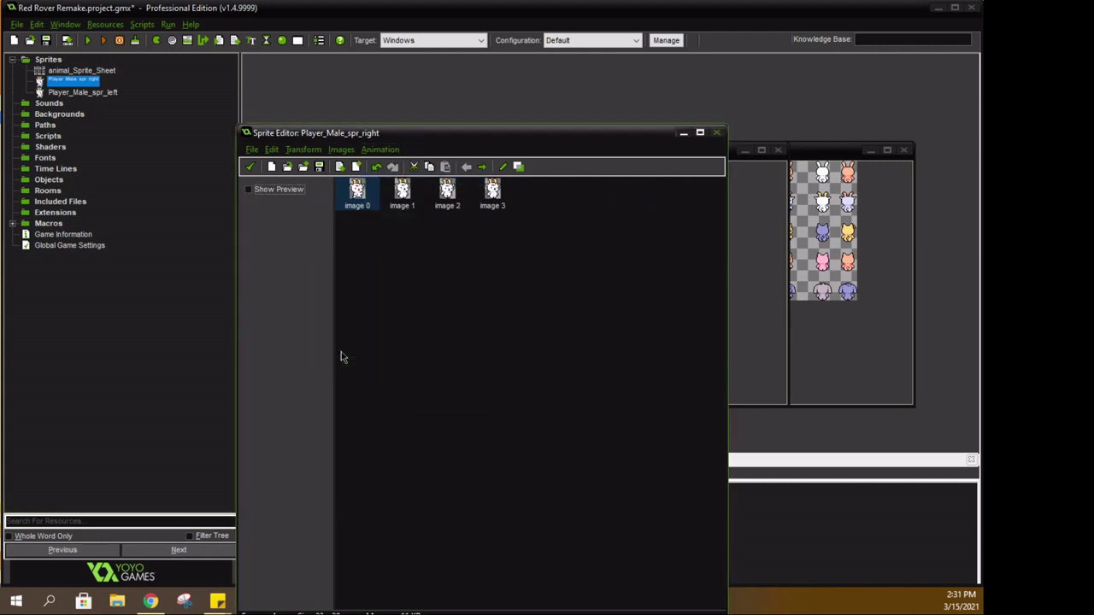
{"action": "left_click", "coordinate": [253, 170]}
Delete the Player_Male_spr_left copy from the Sprites group and confirm the deletion.
{"action": "right_click", "coordinate": [79, 92]}
{"action": "left_click", "coordinate": [82, 194]}
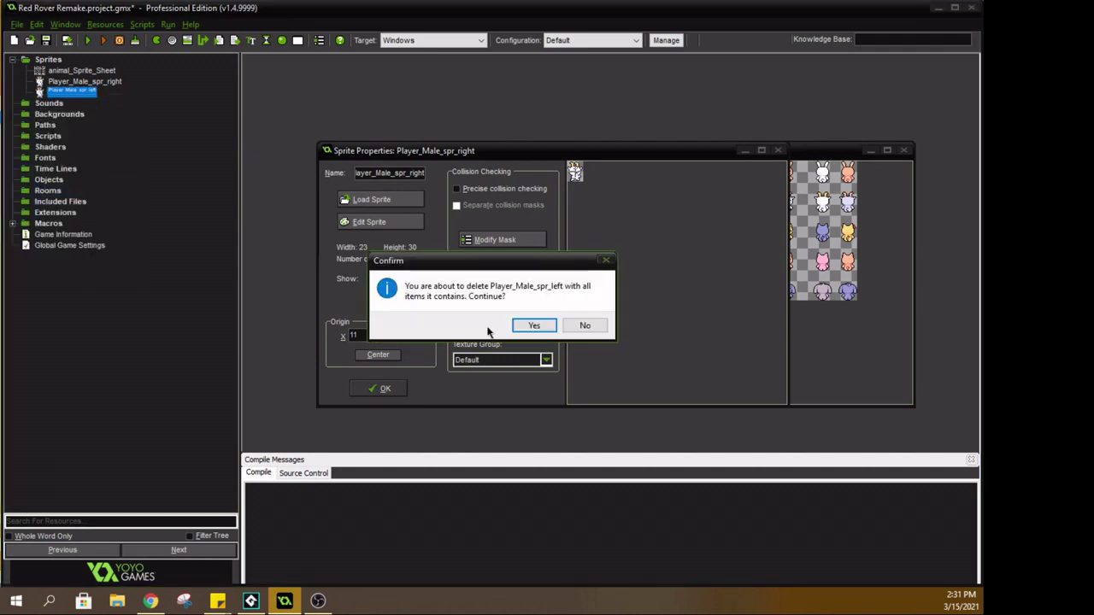
{"action": "left_click", "coordinate": [533, 325]}
Close Player_Male_spr_right's properties, duplicate the four-frame sprite, and name the copy Player_Male_spr_left.
{"action": "left_click_drag", "start_coordinate": [567, 154], "coordinate": [463, 158]}
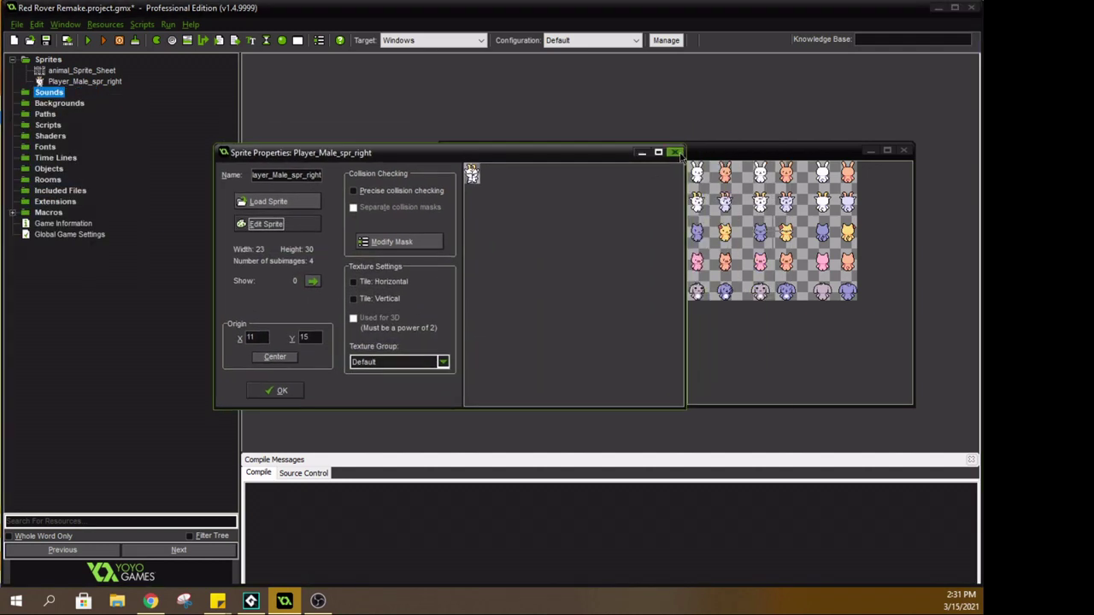
{"action": "left_click", "coordinate": [674, 152]}
{"action": "left_click", "coordinate": [91, 83]}
{"action": "right_click", "coordinate": [92, 83]}
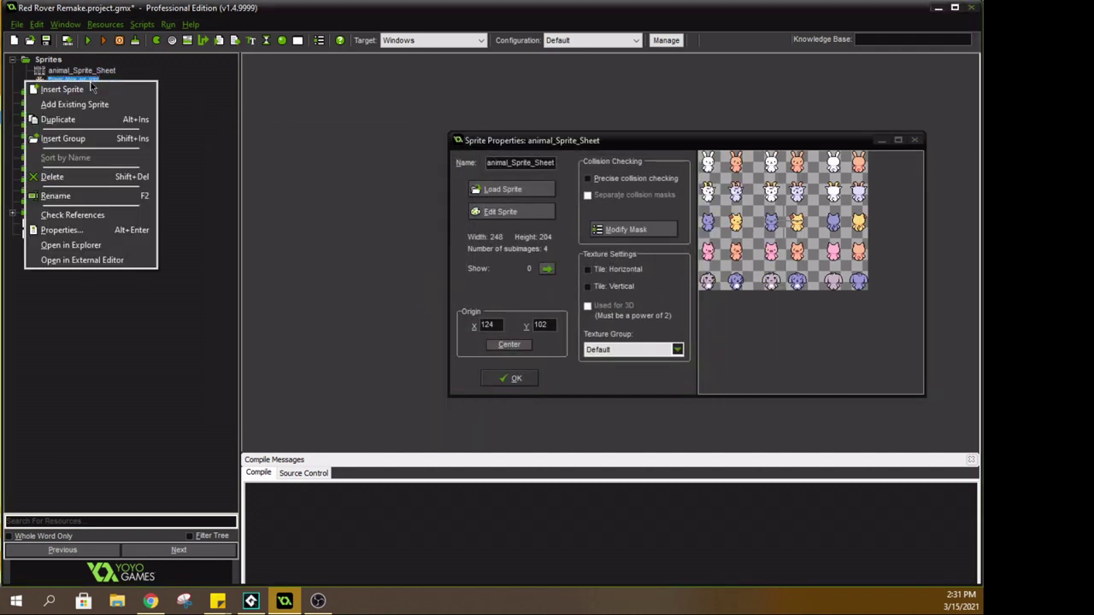
{"action": "left_click", "coordinate": [77, 117]}
{"action": "type", "text": "Player_Male_spr_right"}
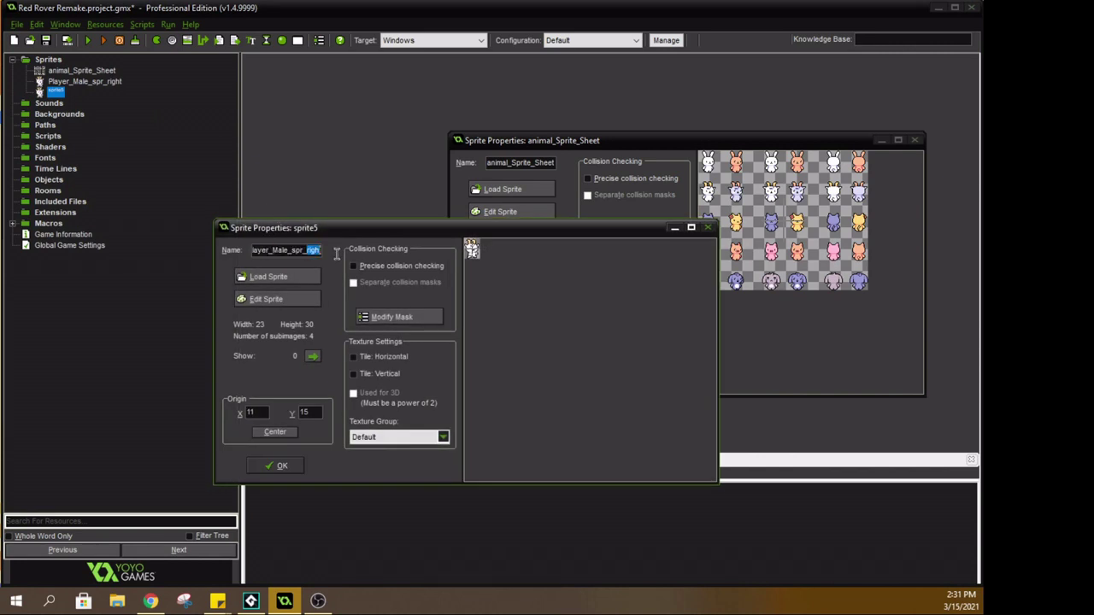
{"action": "type", "text": "left"}
{"action": "key", "text": "Return"}
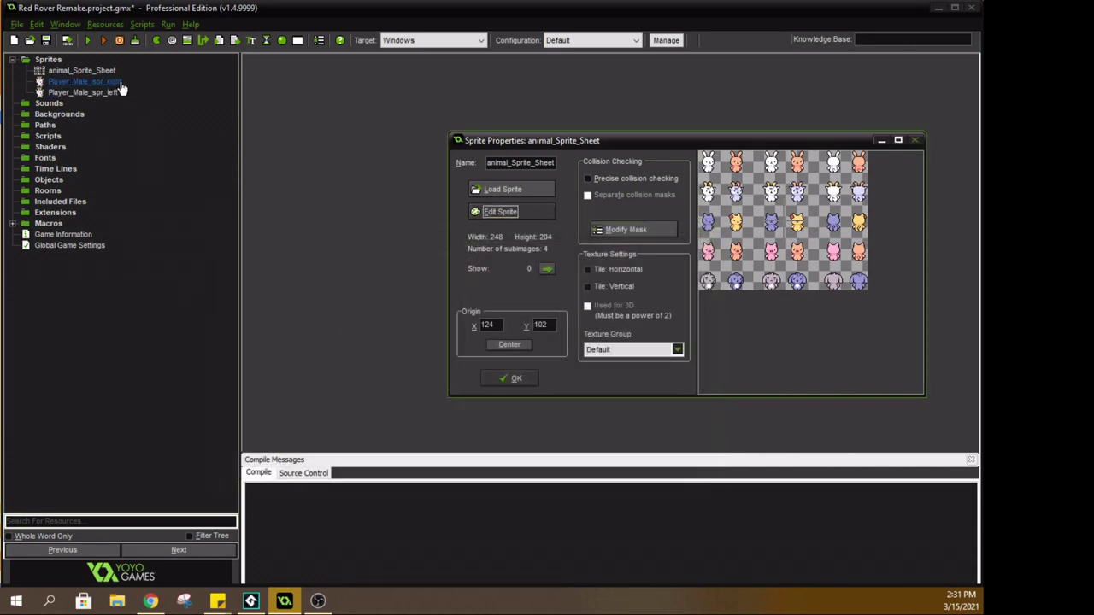
Open the first frame of Player_Male_spr_left in the image editor and enlarge it for pixel-level viewing.
{"action": "double_click", "coordinate": [108, 93]}
{"action": "left_click_drag", "start_coordinate": [347, 227], "coordinate": [413, 166]}
{"action": "left_click", "coordinate": [351, 236]}
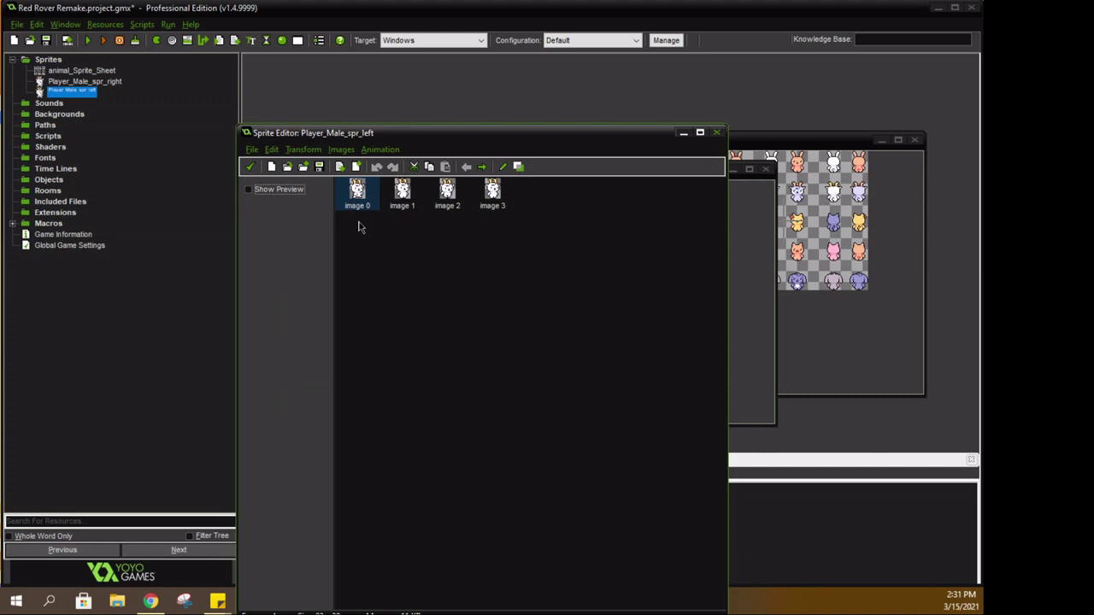
{"action": "double_click", "coordinate": [359, 193]}
{"action": "left_click", "coordinate": [462, 152]}
{"action": "left_click", "coordinate": [462, 152]}
{"action": "left_click", "coordinate": [461, 152]}
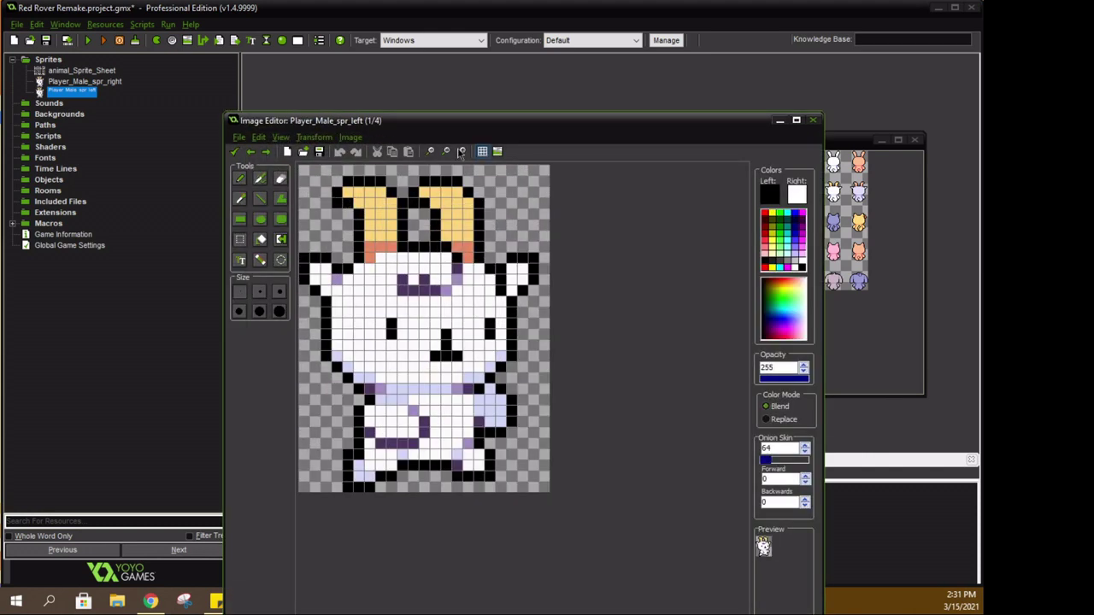
Go to frame 4 of Player_Male_spr_left and mirror it horizontally so the goat faces left.
{"action": "left_click", "coordinate": [260, 138]}
{"action": "left_click", "coordinate": [259, 138]}
{"action": "left_click", "coordinate": [253, 151]}
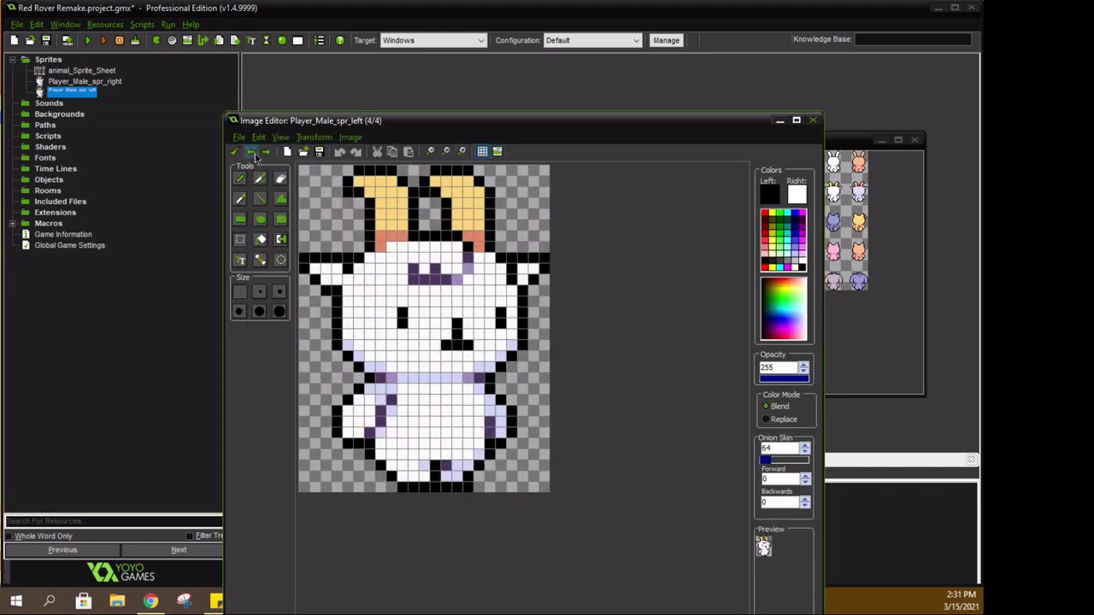
{"action": "left_click", "coordinate": [260, 139]}
{"action": "mouse_move", "coordinate": [348, 139]}
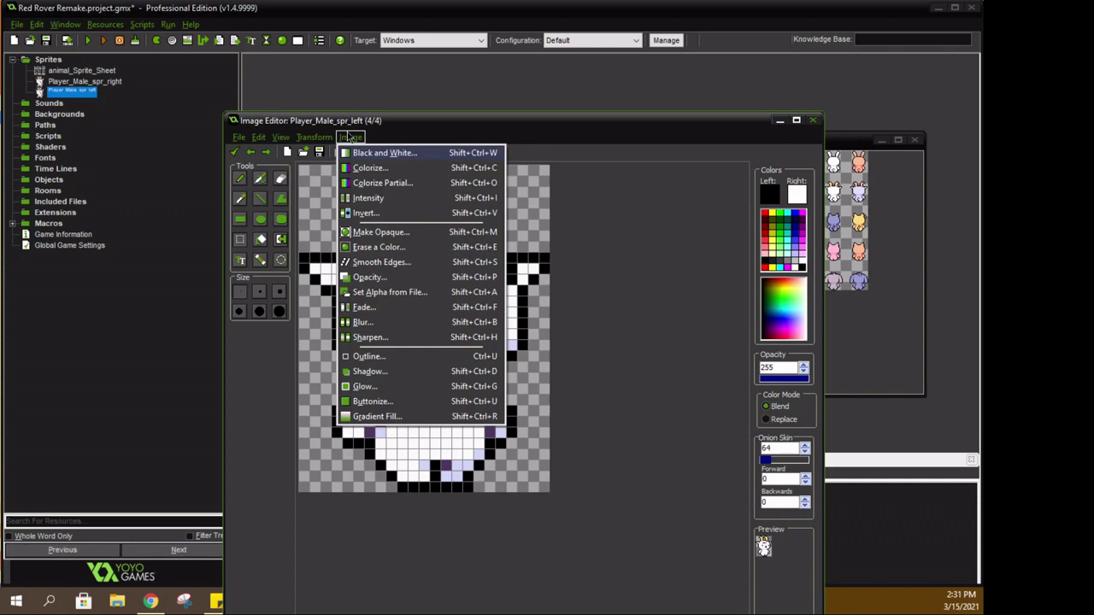
{"action": "left_click", "coordinate": [331, 167]}
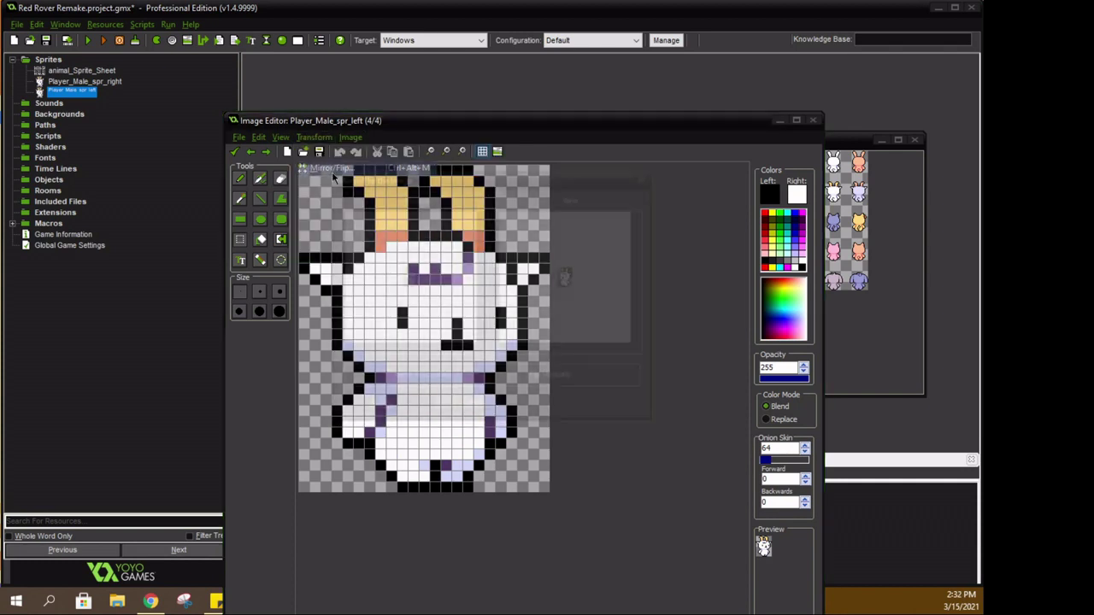
{"action": "left_click", "coordinate": [378, 406]}
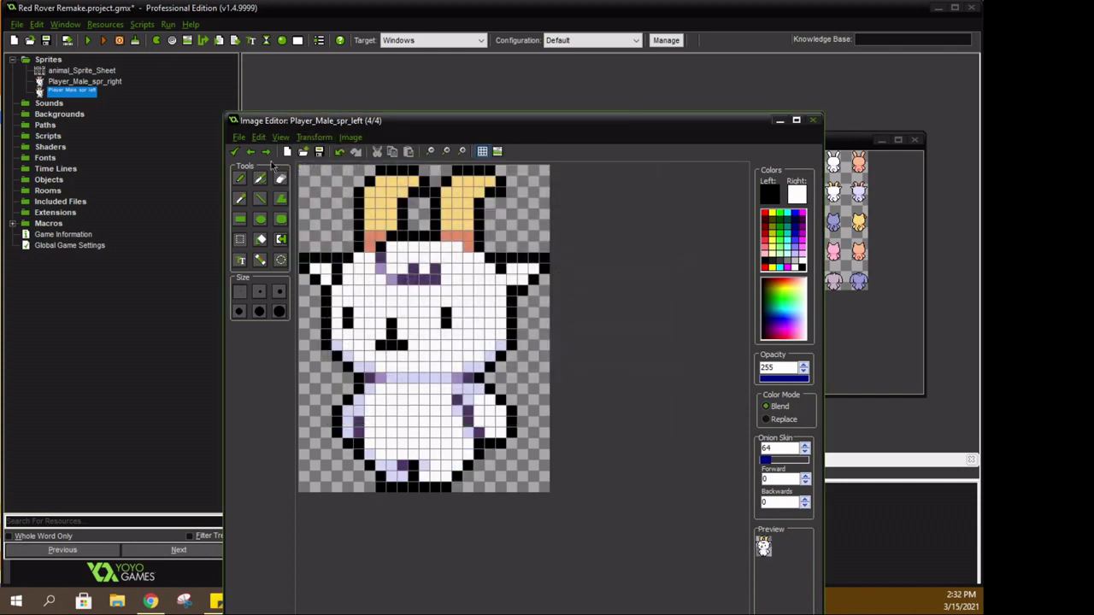
Go to frame 1 of Player_Male_spr_left and mirror it horizontally.
{"action": "left_click", "coordinate": [266, 151]}
{"action": "left_click", "coordinate": [313, 138]}
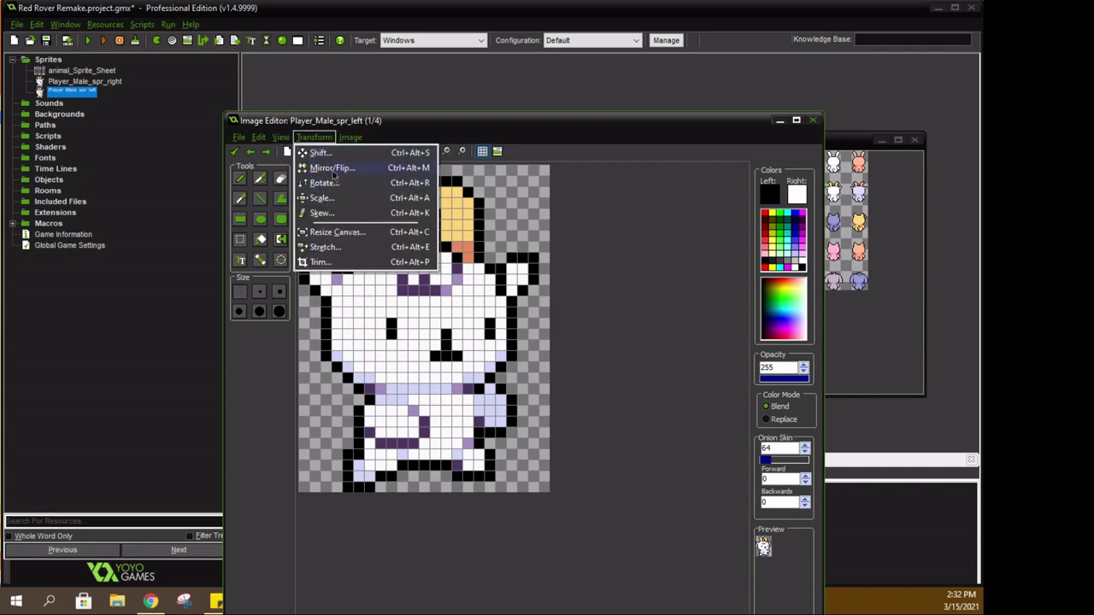
{"action": "left_click", "coordinate": [332, 169]}
{"action": "left_click", "coordinate": [378, 405]}
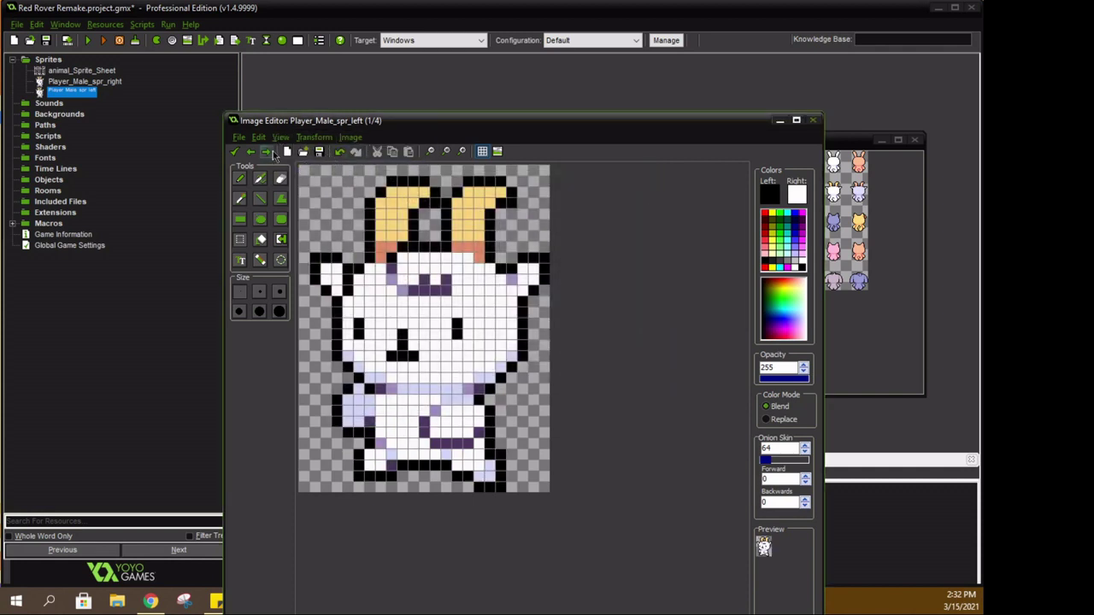
Advance to frame 2 of Player_Male_spr_left and mirror it horizontally.
{"action": "left_click", "coordinate": [268, 152]}
{"action": "left_click", "coordinate": [314, 138]}
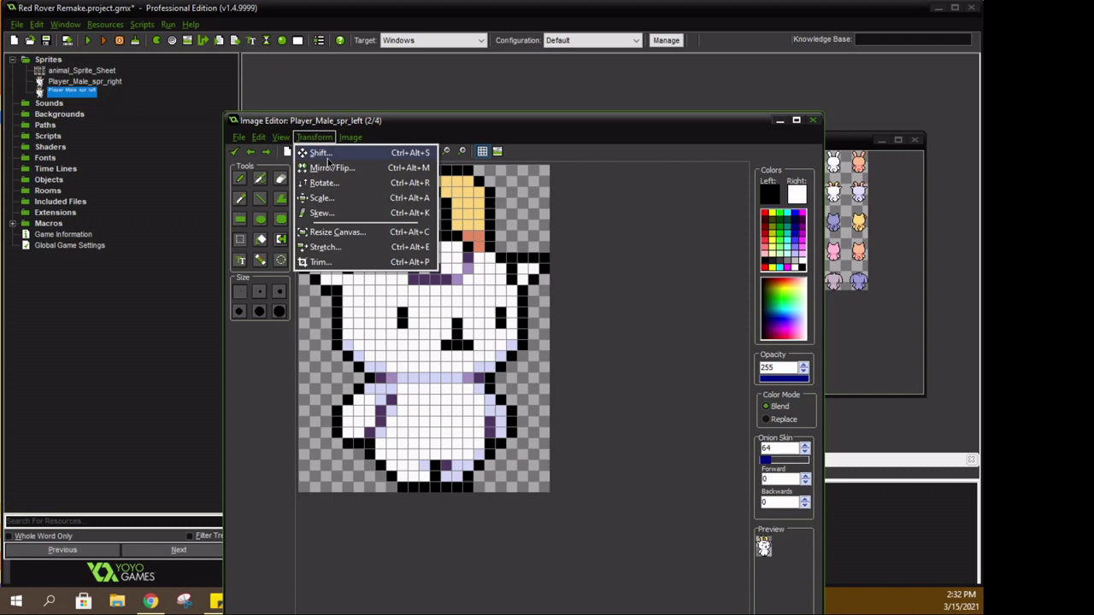
{"action": "left_click", "coordinate": [332, 168]}
{"action": "left_click", "coordinate": [376, 406]}
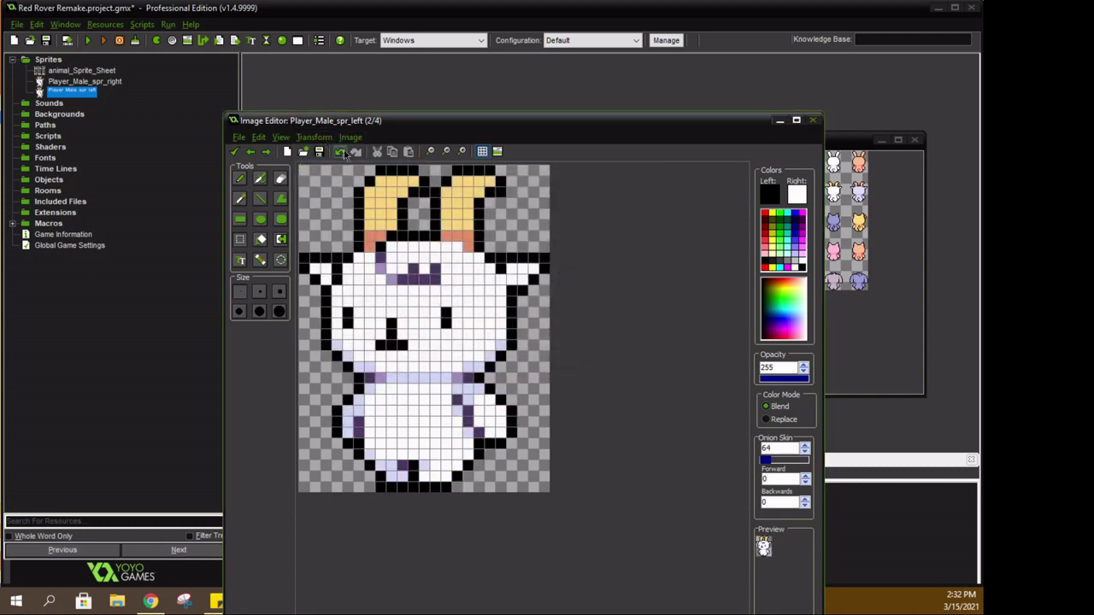